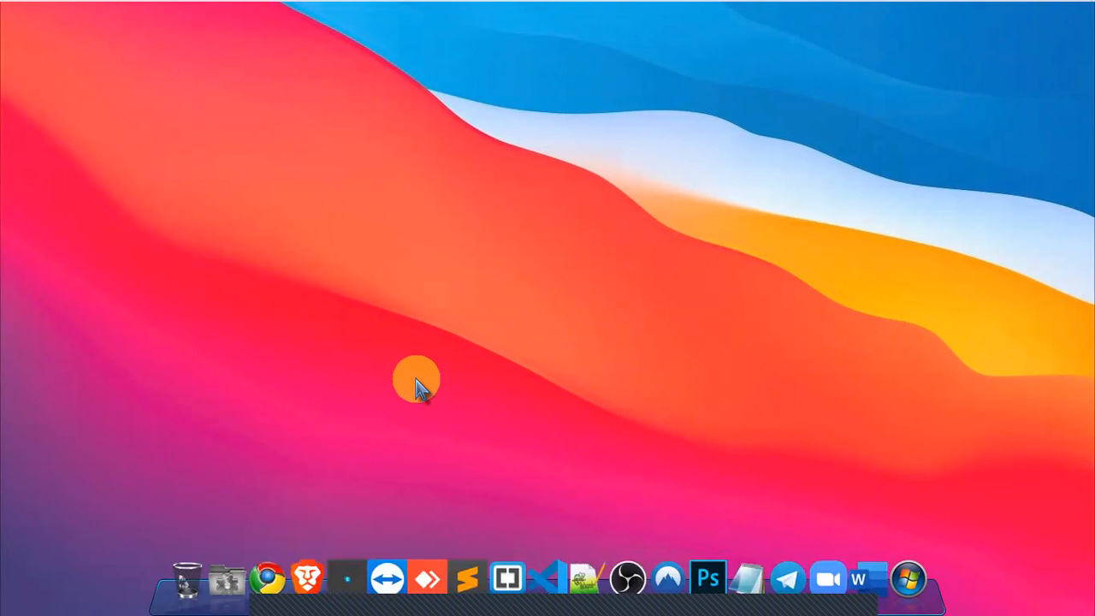
Step: Bring the Chrome window with the My Blog WordPress Dashboard to the front from the taskbar
mouse_move(609, 7)
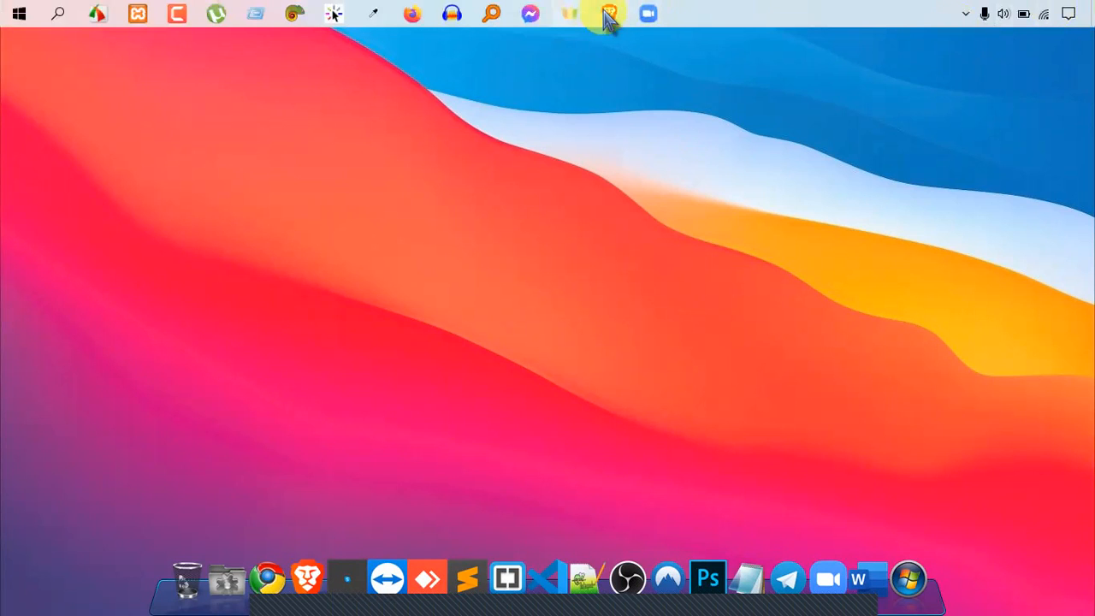
left_click(609, 14)
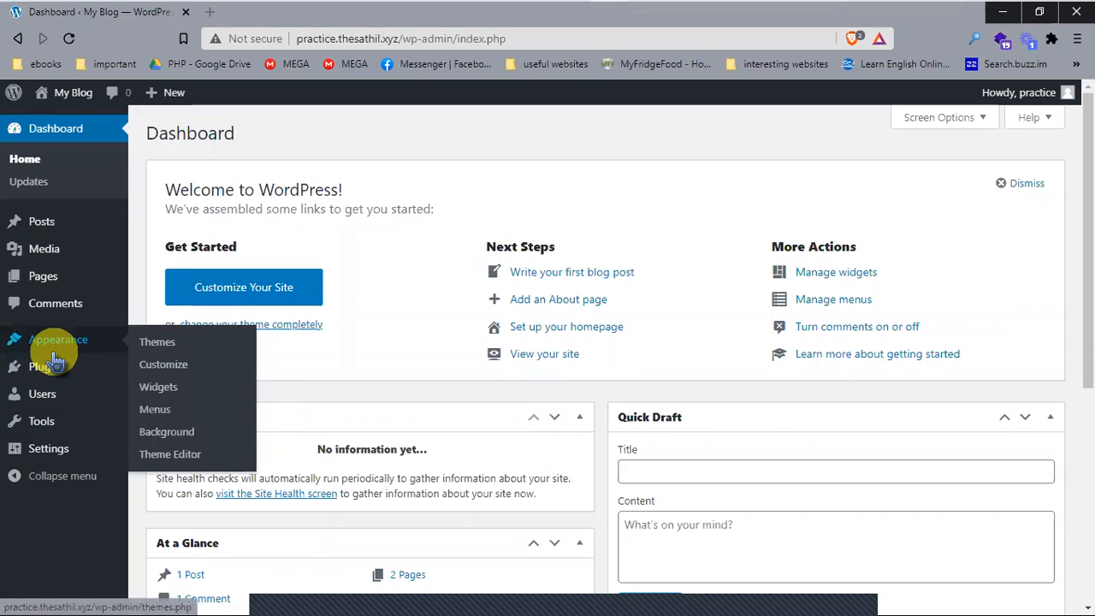
mouse_move(39, 291)
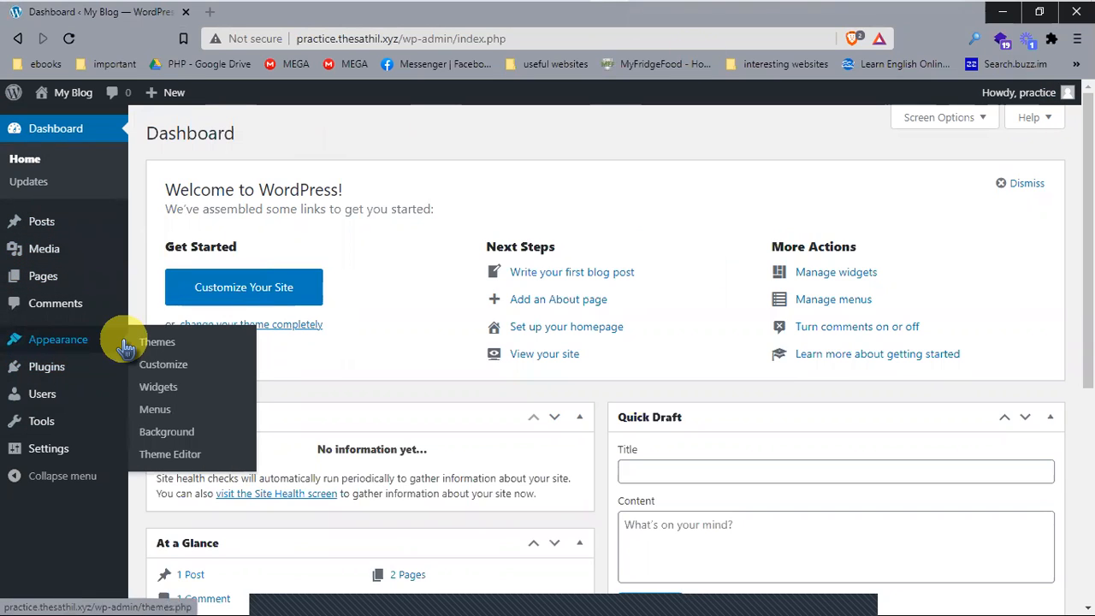
mouse_move(38, 366)
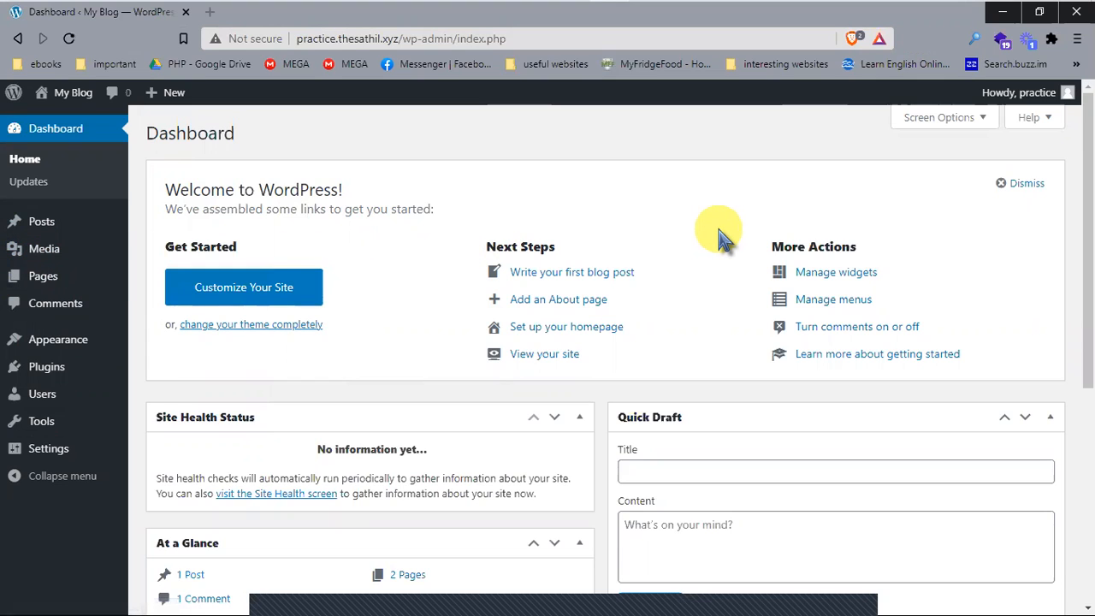
Step: Search Google Images for 'contact form' in a new tab and preview the first result
left_click(210, 11)
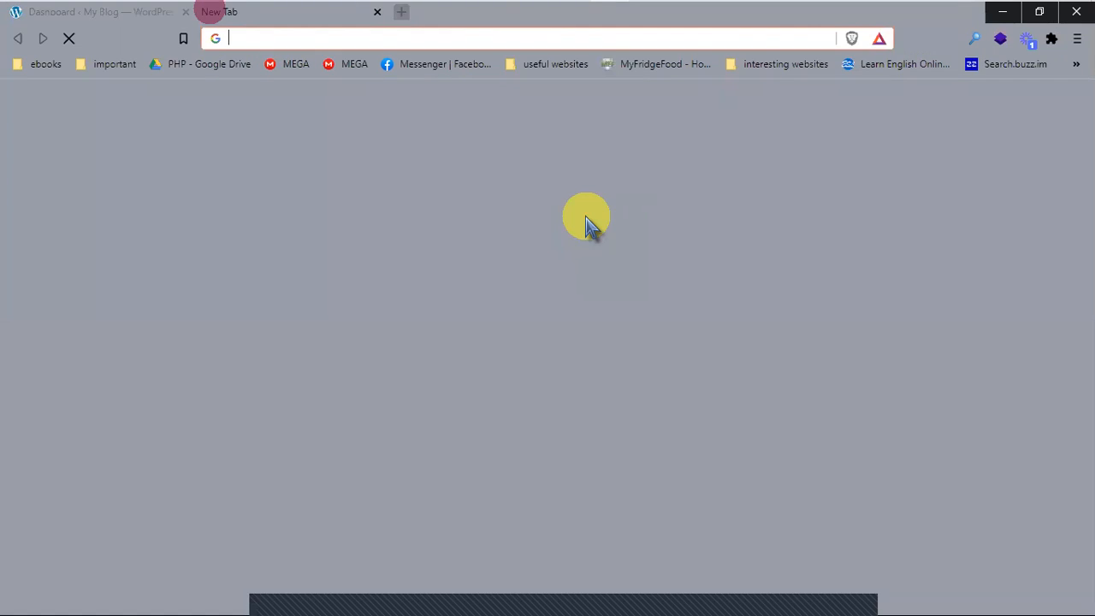
type("contact form")
key("Return")
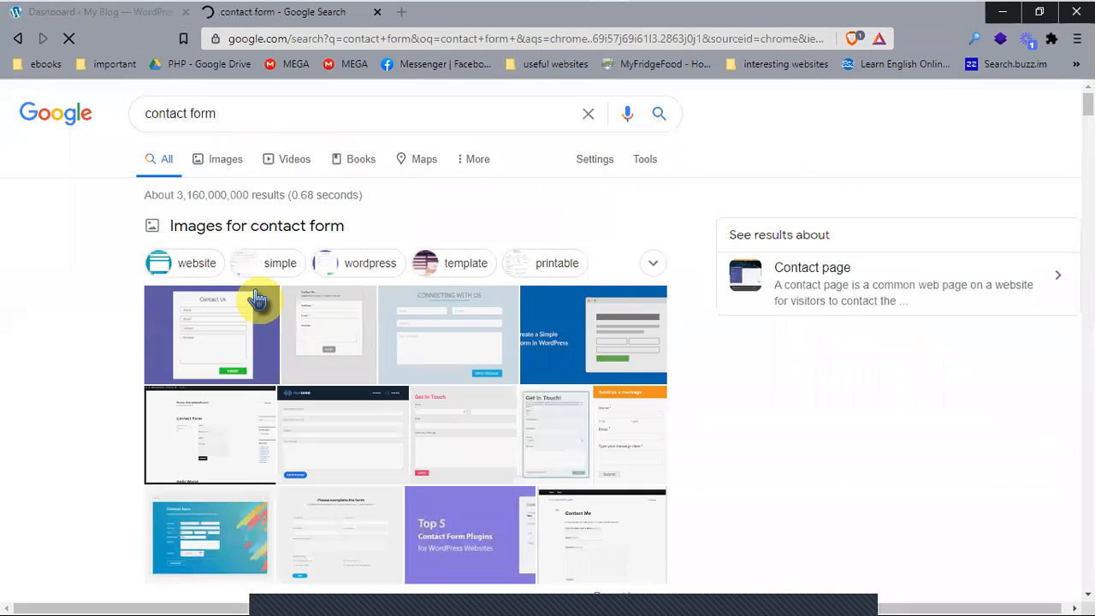
left_click(228, 154)
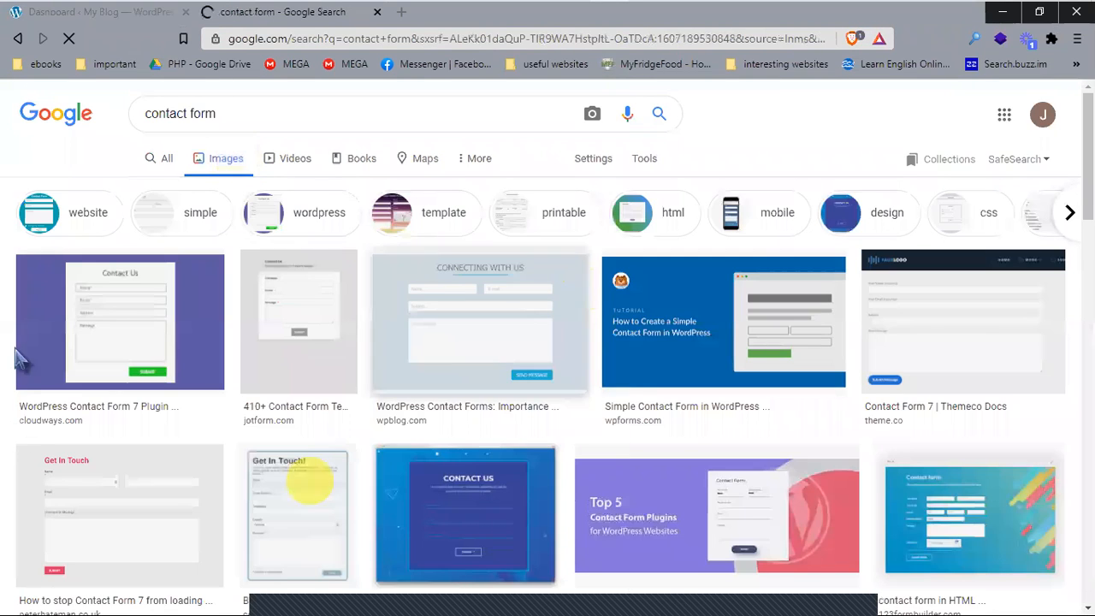
left_click(105, 317)
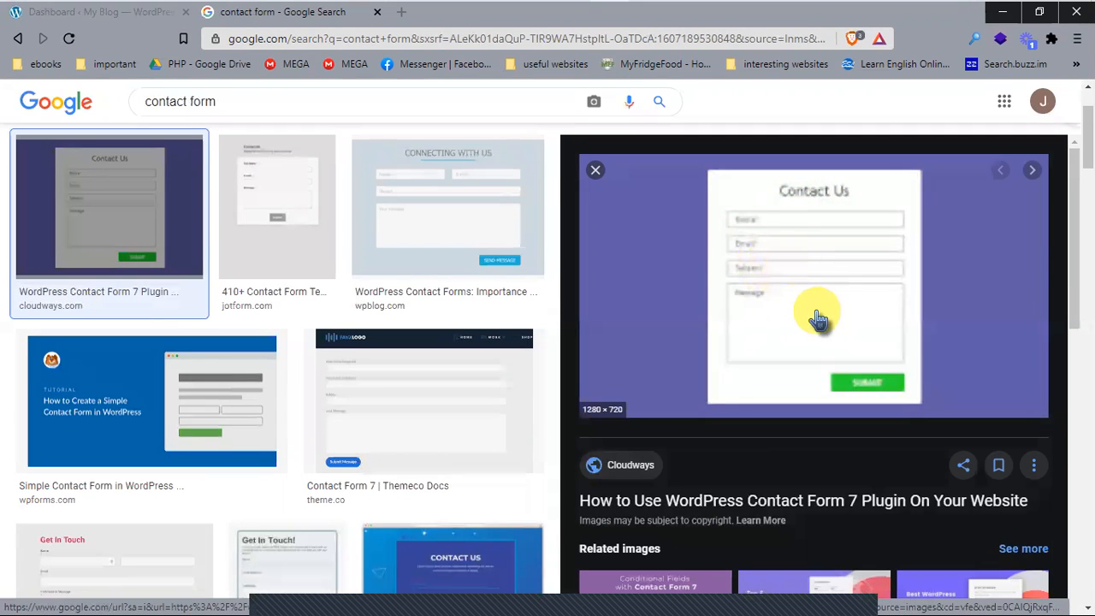
Step: Open the JotForm contact form image in its own tab, zoom in, then close it
left_click(308, 216)
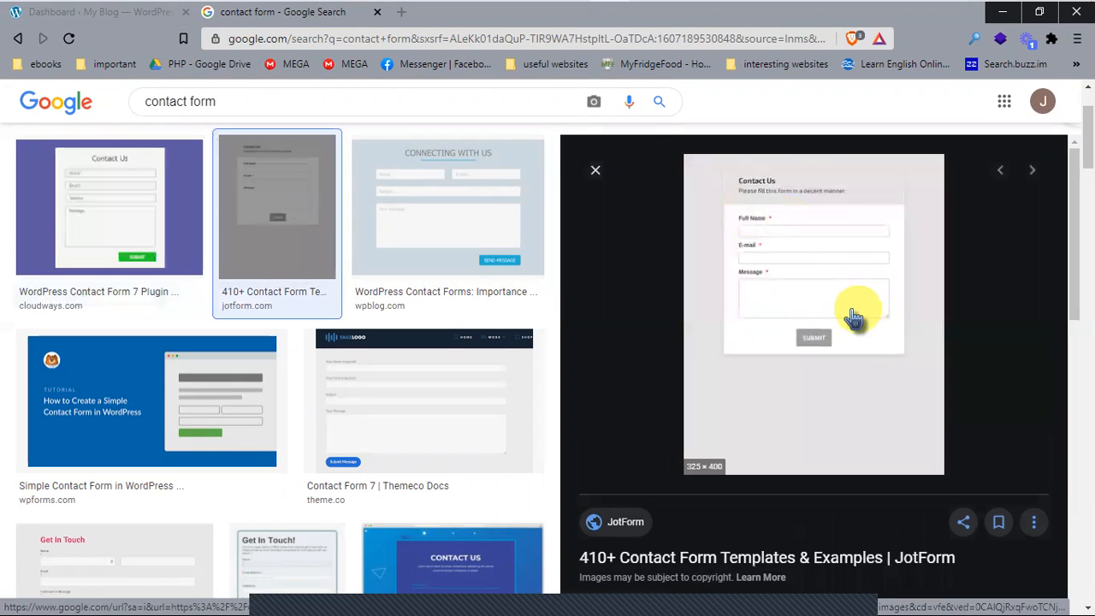
right_click(801, 280)
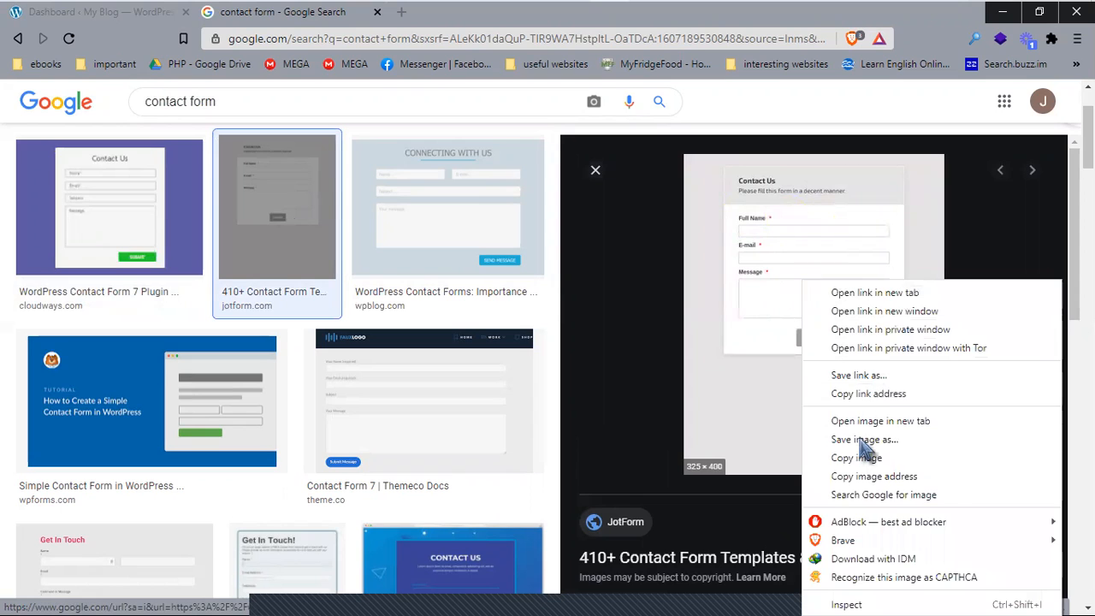
left_click(883, 420)
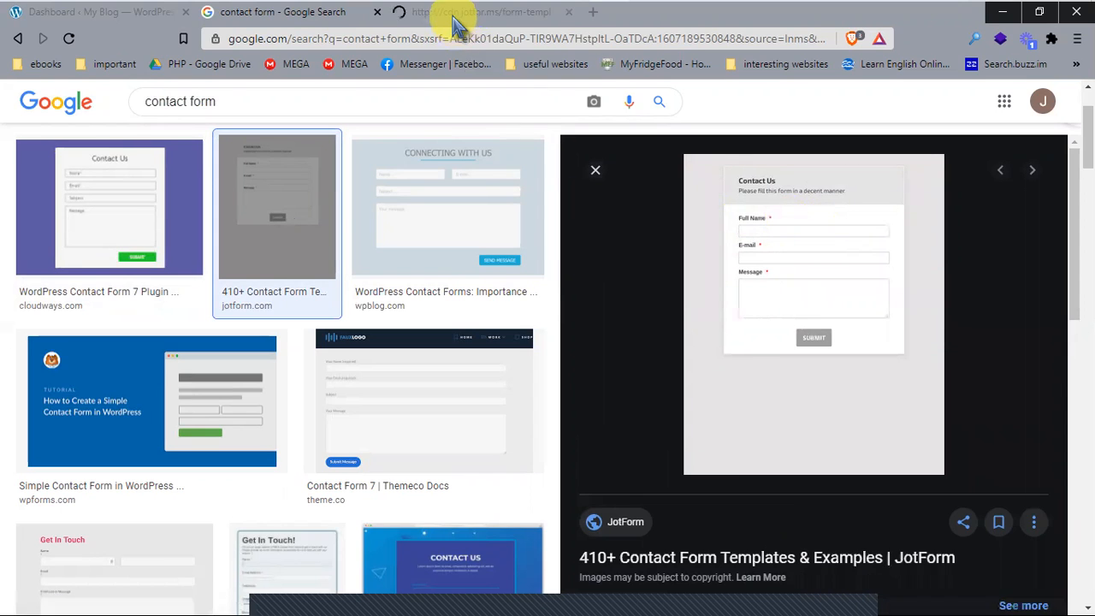
left_click(453, 18)
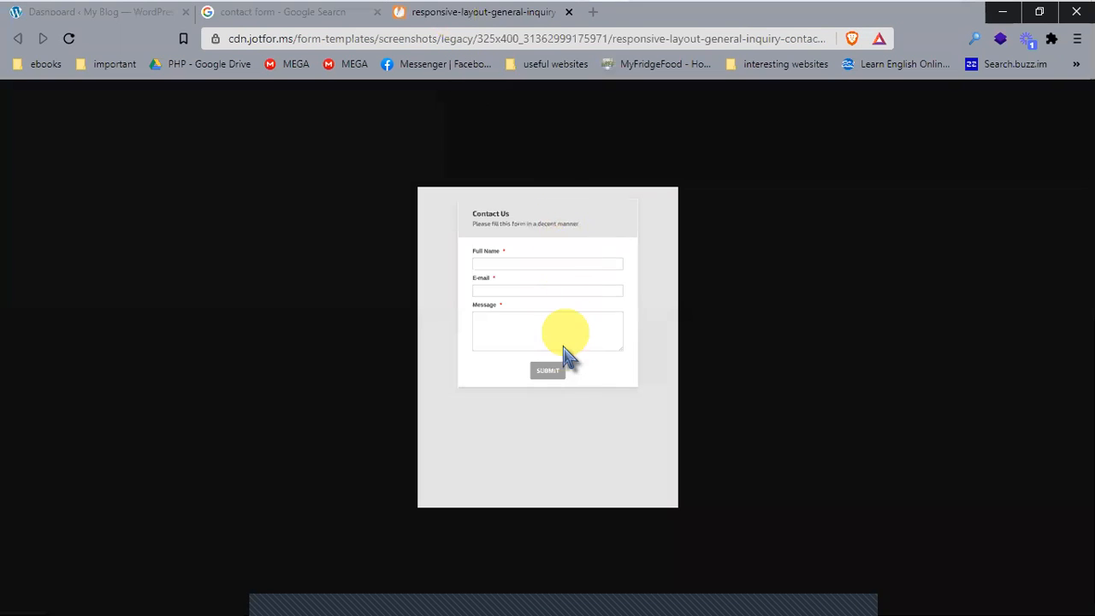
scroll(571, 346, "up", 2, "ctrl")
scroll(572, 345, "up", 3, "ctrl")
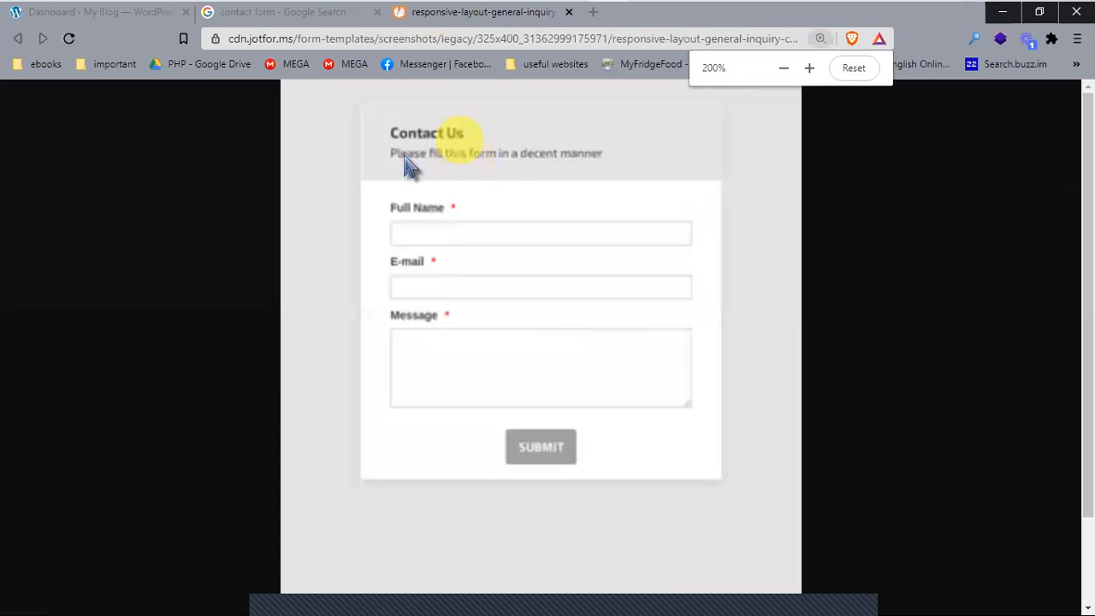
left_click_drag(385, 206, 464, 208)
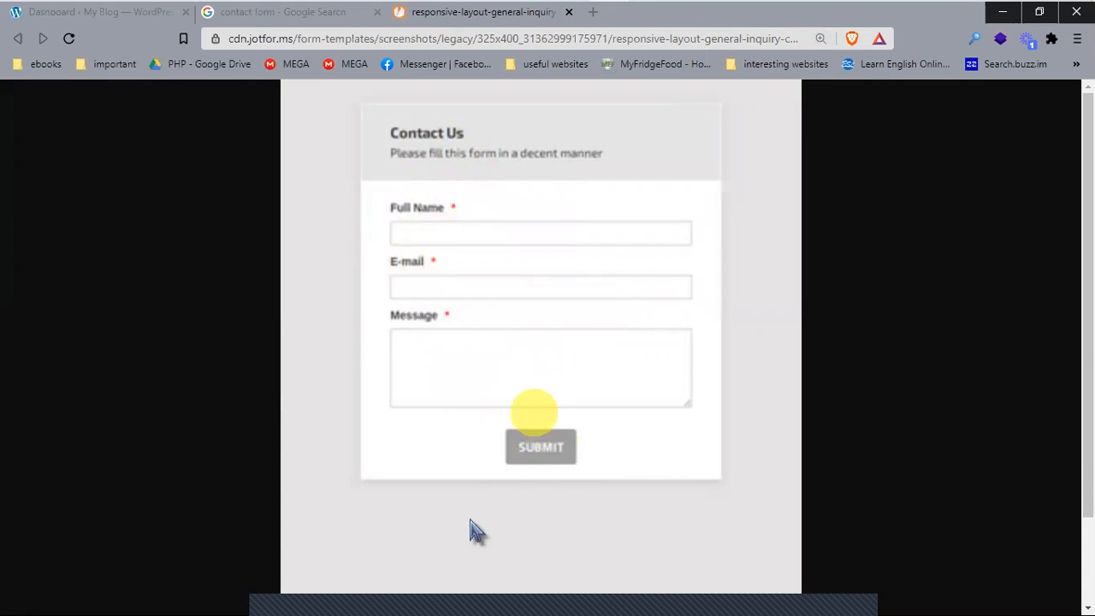
left_click(569, 12)
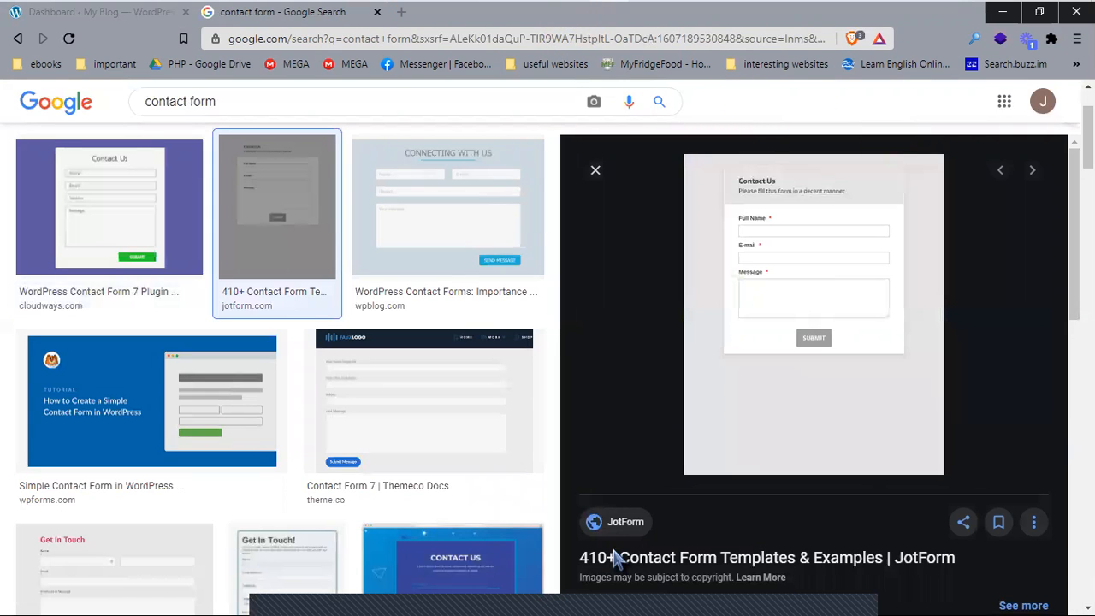
Step: Preview the Themeco, wpblog and blue CSS contact form designs, then close the Google tab
left_click(462, 395)
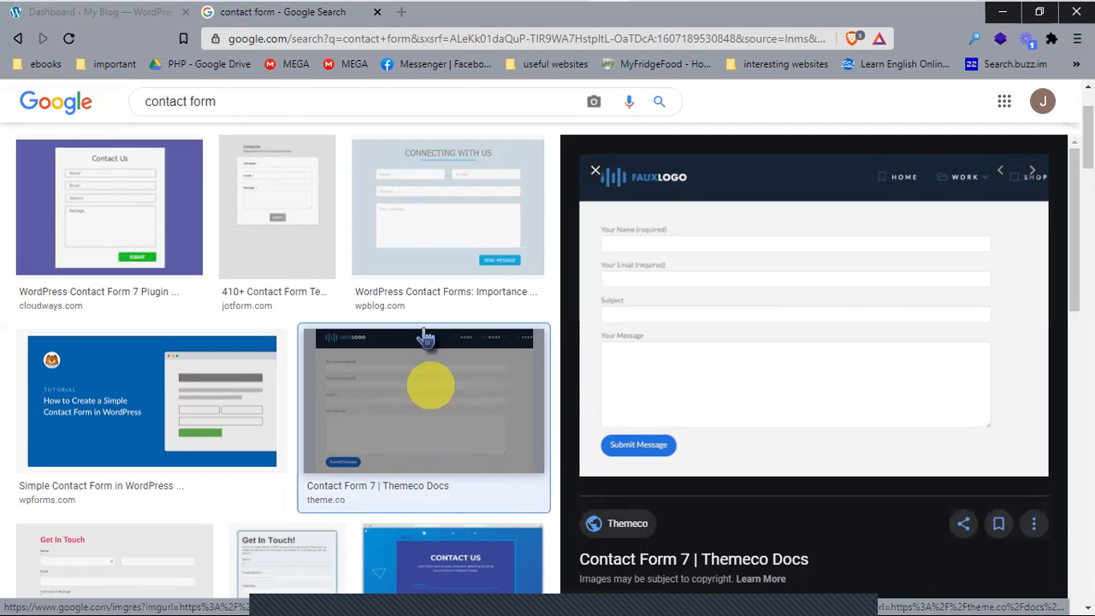
left_click(403, 204)
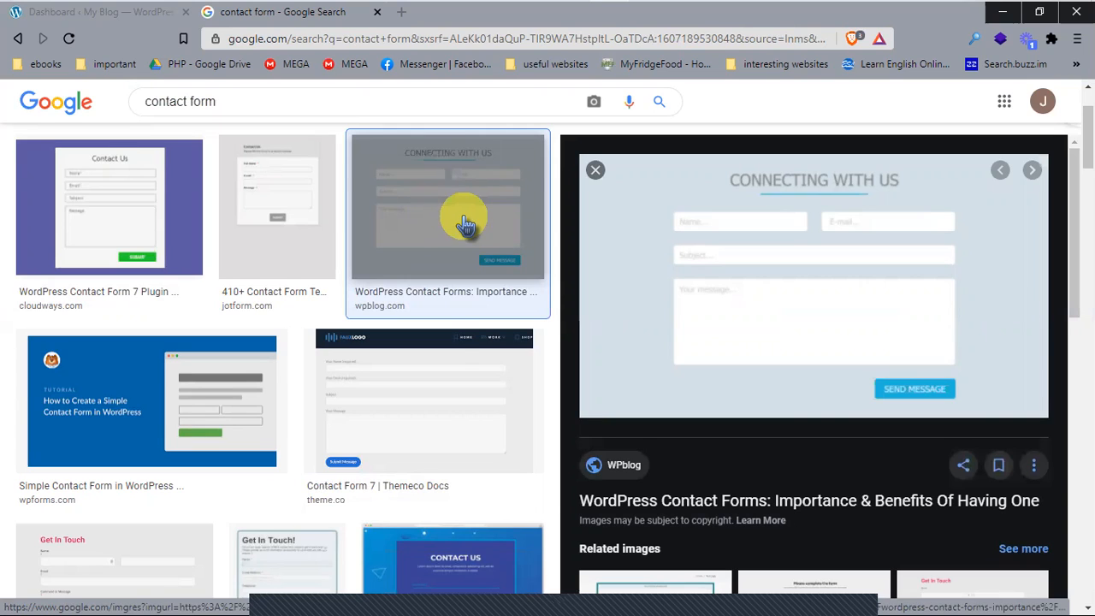
scroll(455, 291, "down", 3)
left_click(436, 361)
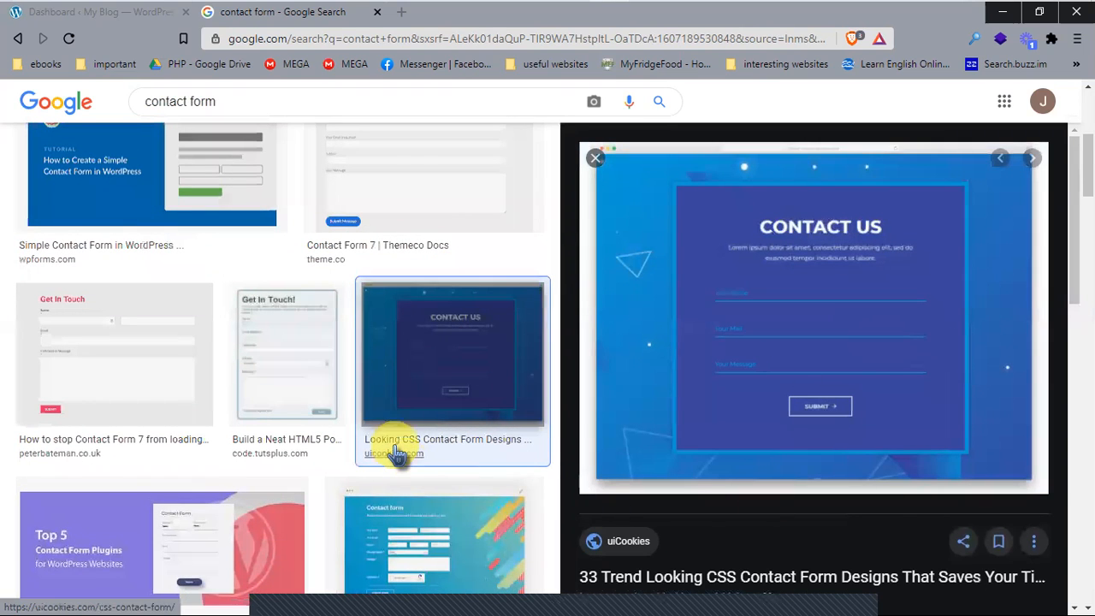
scroll(393, 449, "down", 2)
scroll(437, 464, "down", 2)
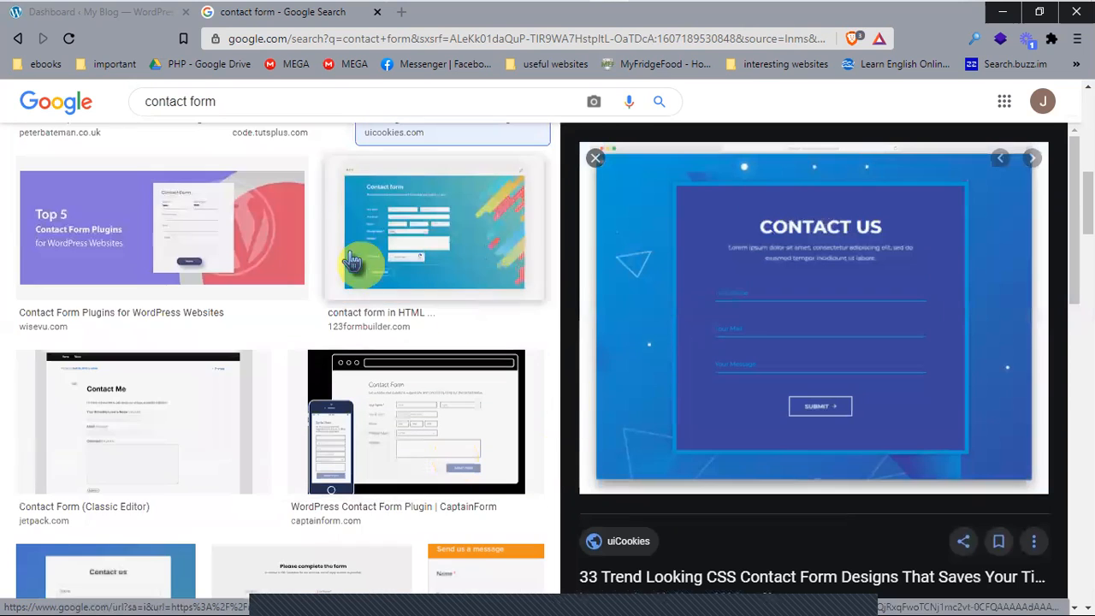
left_click(377, 12)
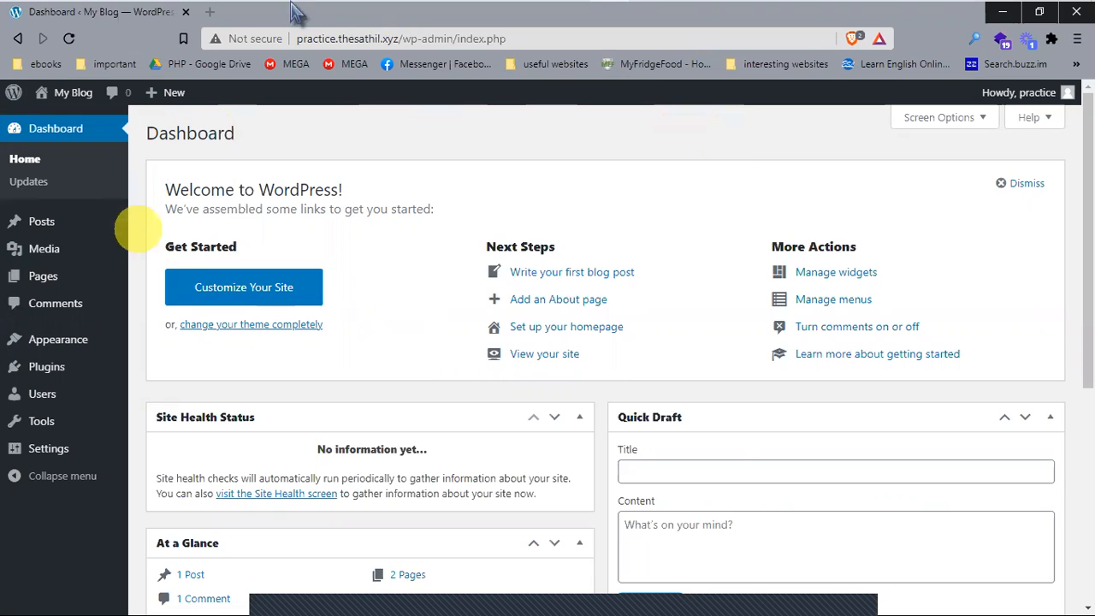
Step: Search the Add Plugins page for 'contact form'
mouse_move(58, 366)
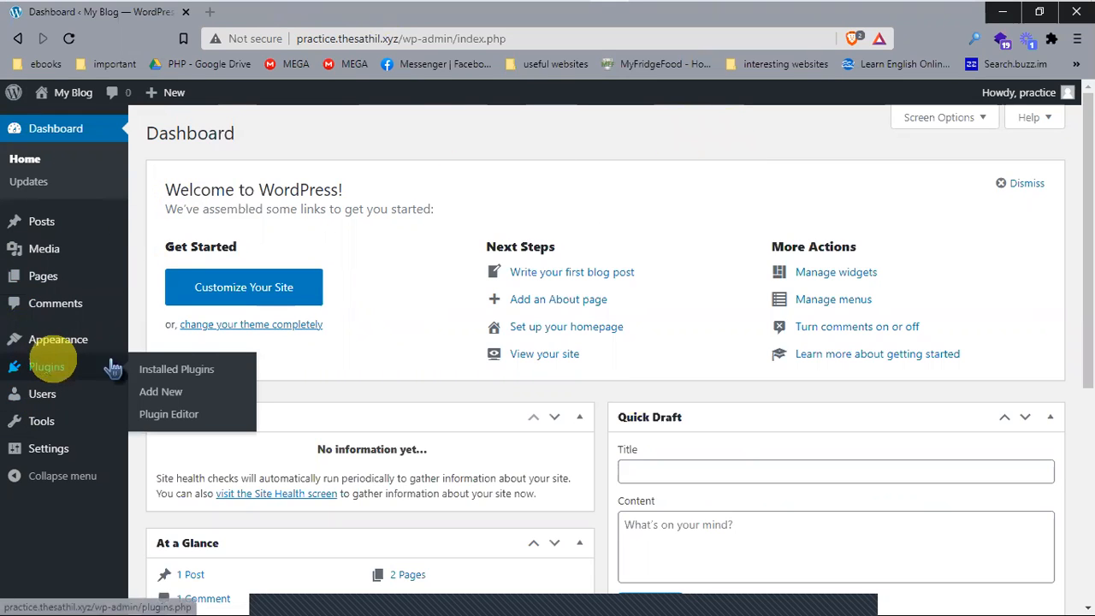
left_click(154, 393)
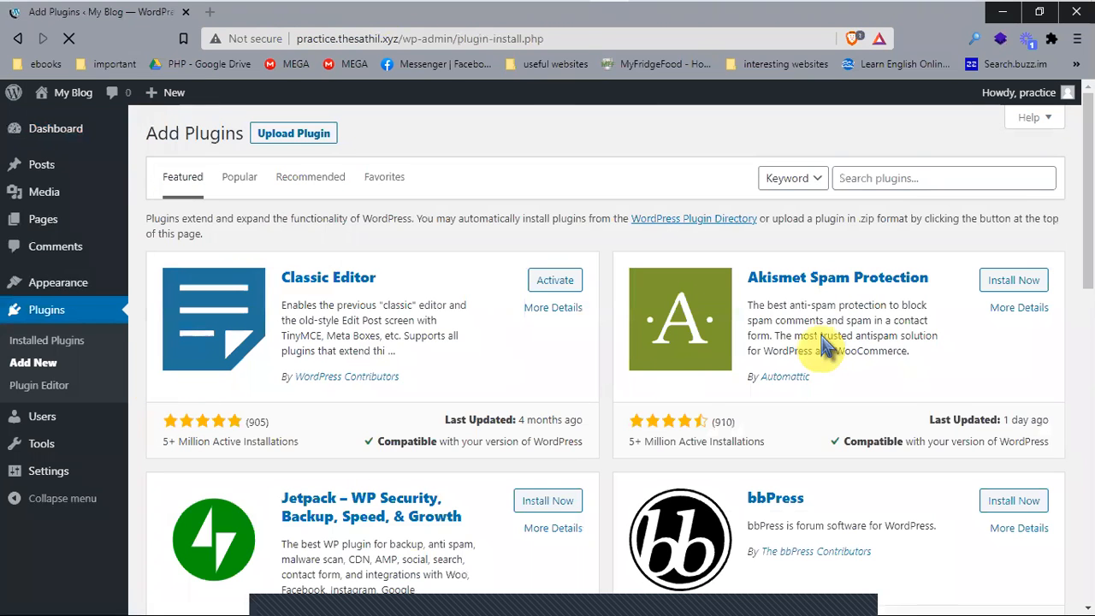
left_click(891, 178)
type("con")
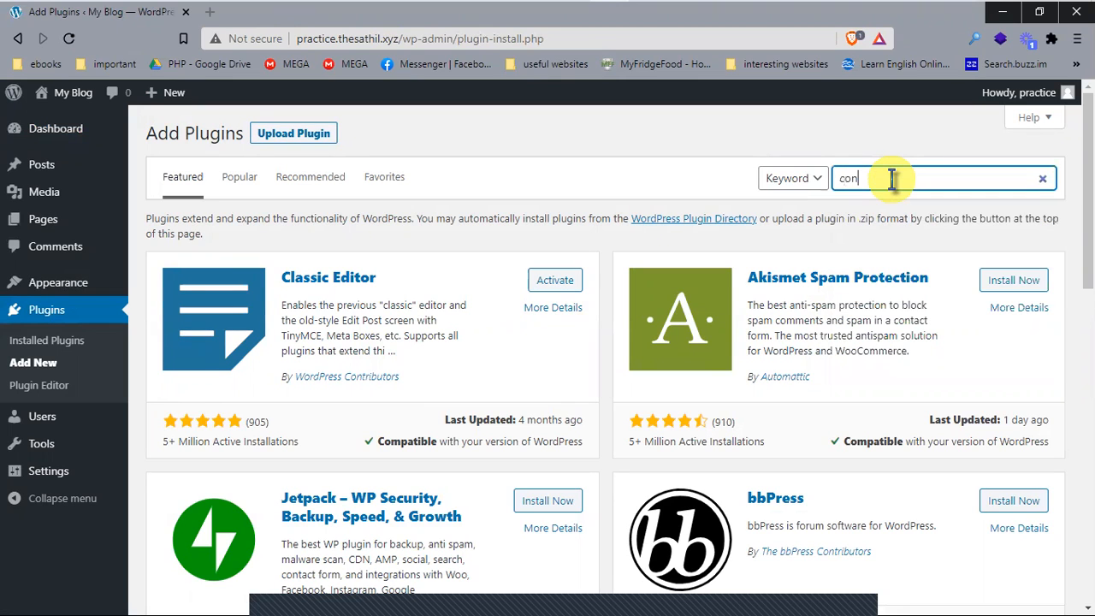
type("tact form")
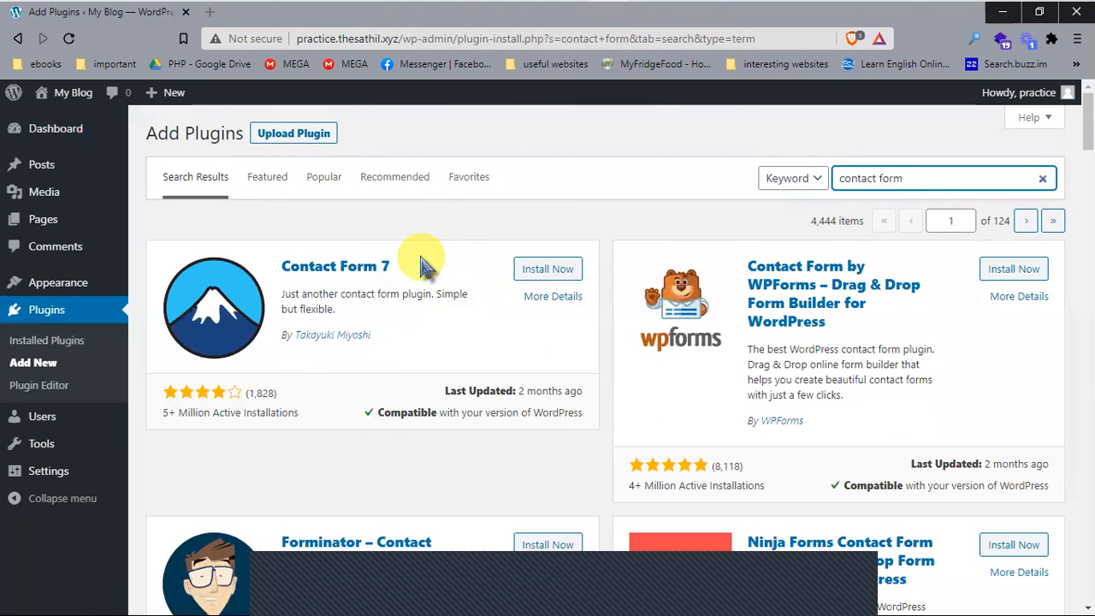
left_click_drag(401, 257, 303, 265)
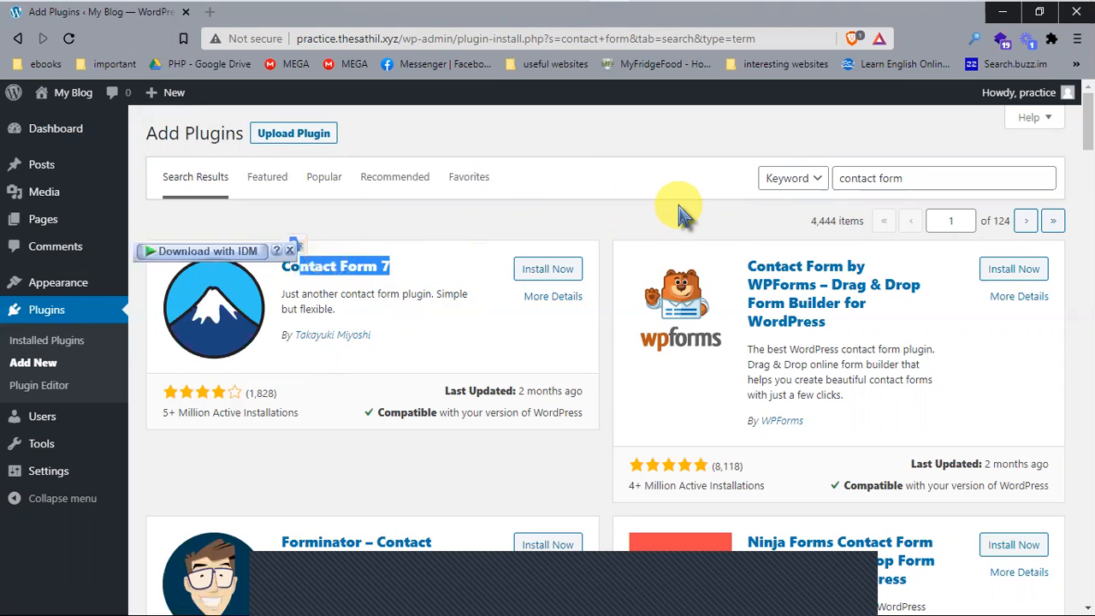
left_click(970, 317)
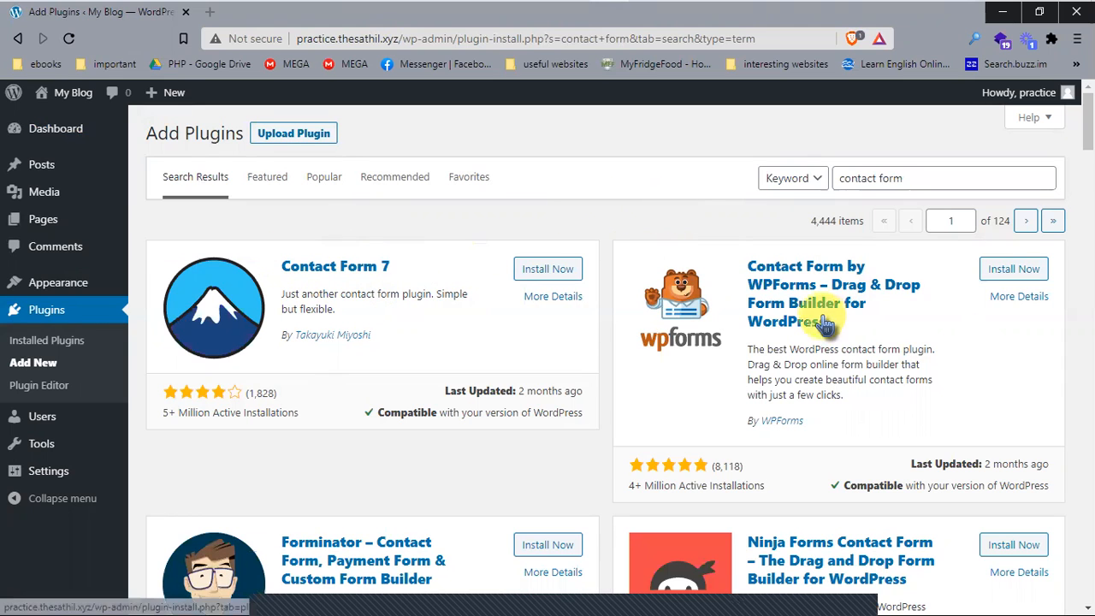
left_click_drag(843, 325, 745, 264)
left_click(615, 137)
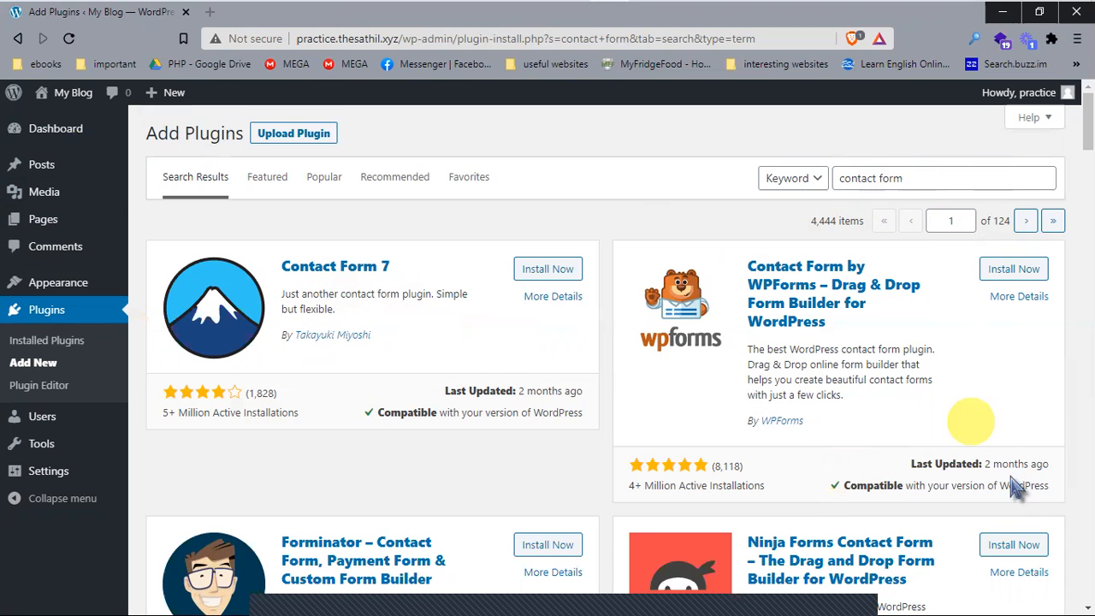
scroll(684, 342, "down", 3)
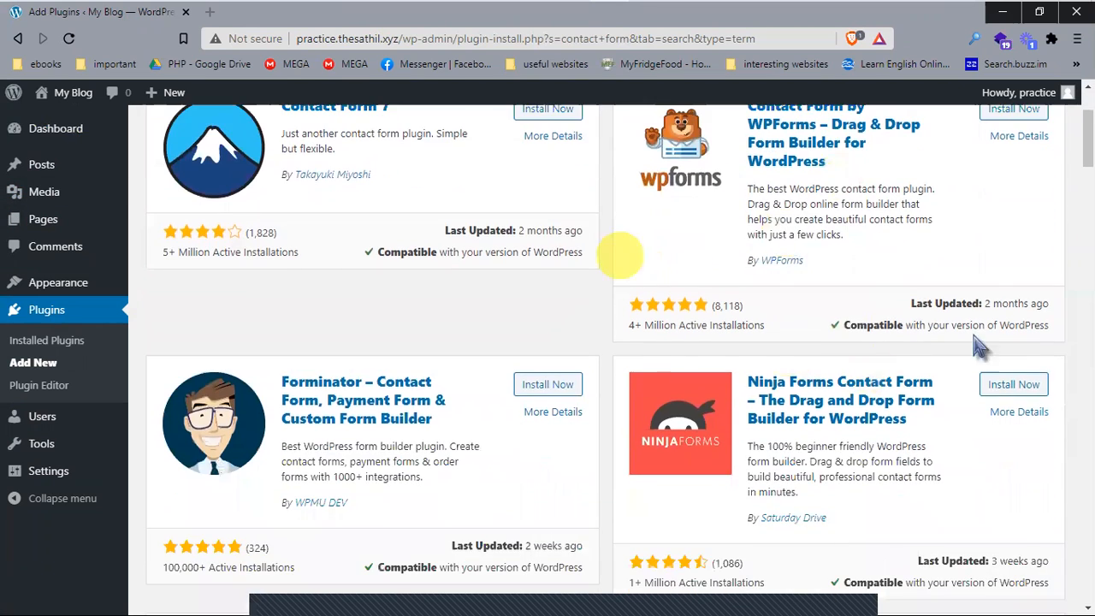
scroll(812, 395, "down", 3)
scroll(765, 360, "up", 6)
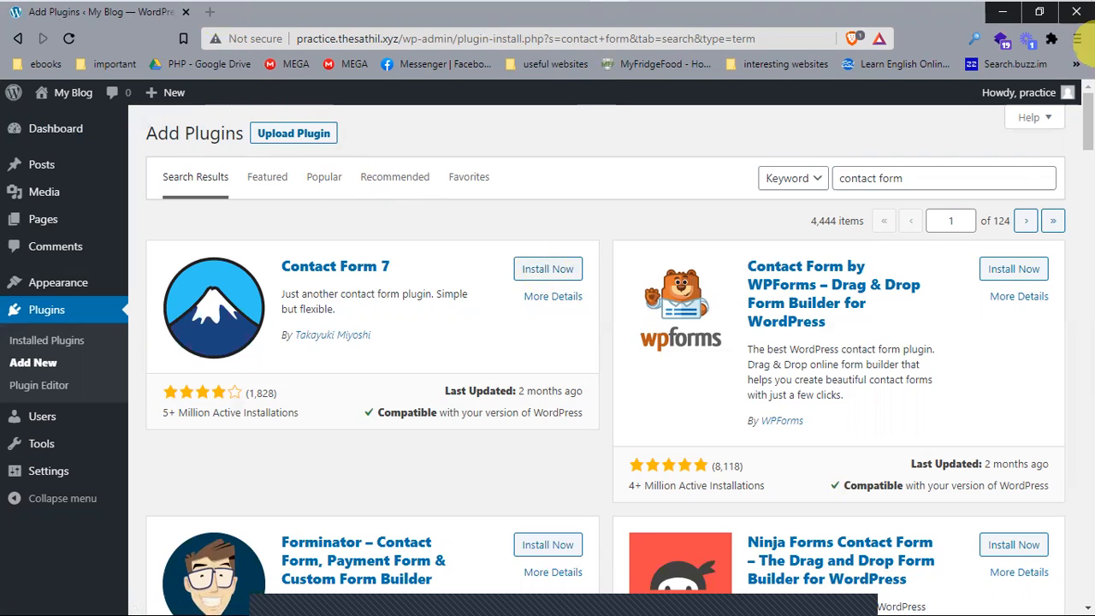
Step: Go to the wordpress.org plugin directory in a new tab and search for contact form
left_click(212, 12)
type("wordpre")
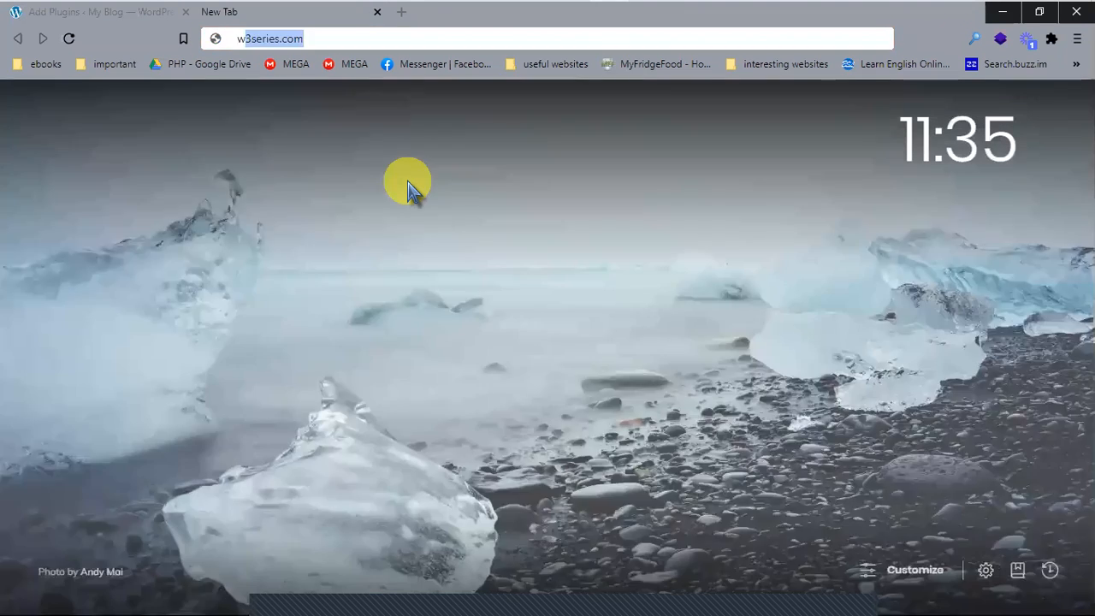
type("ss.org")
key("Return")
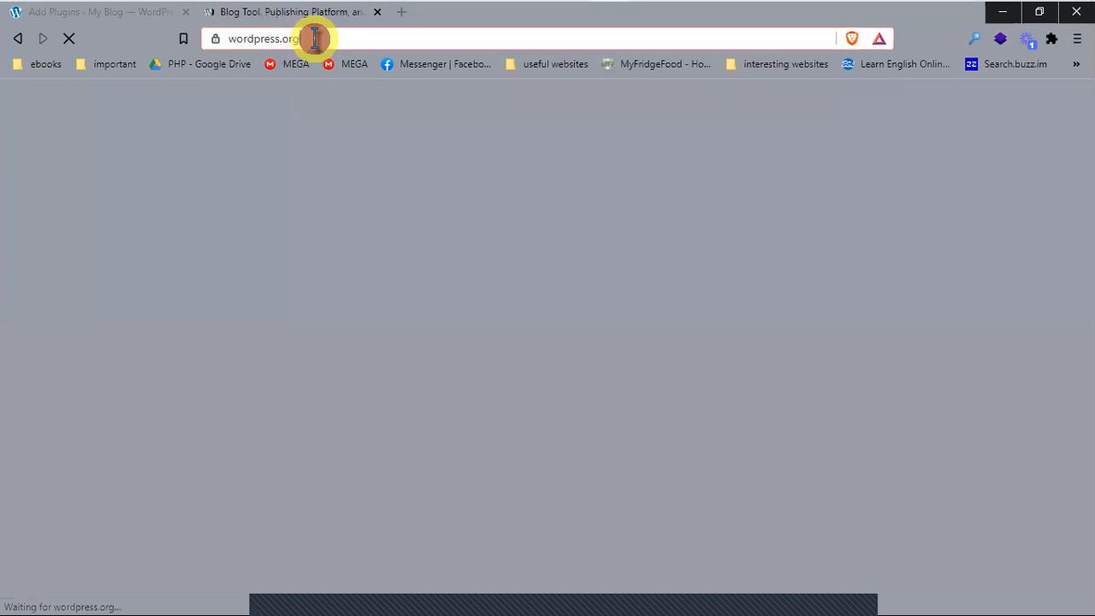
left_click_drag(313, 39, 224, 41)
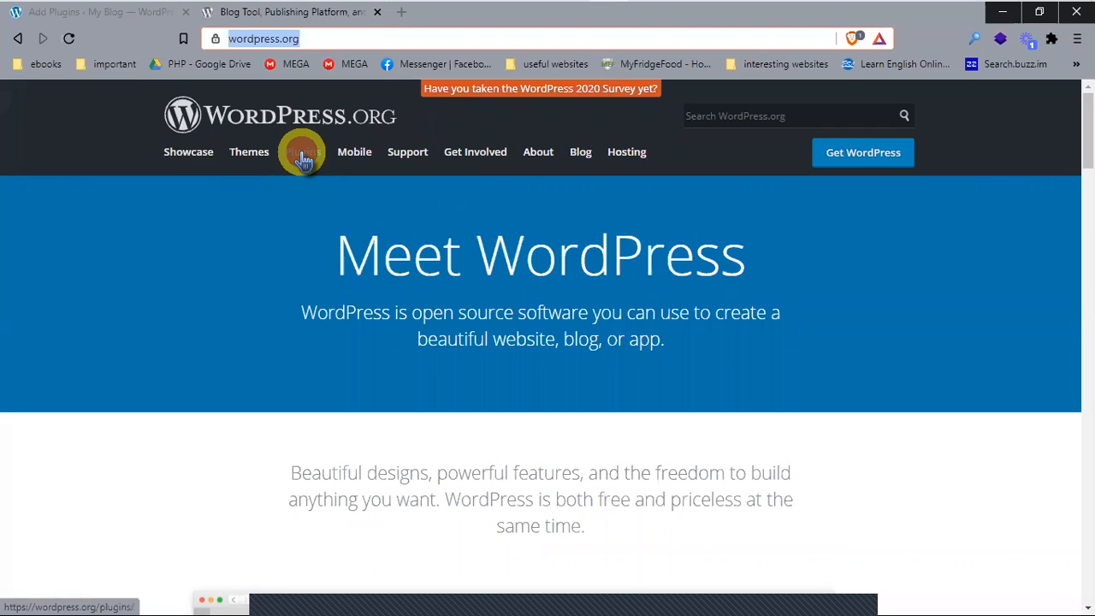
left_click(304, 159)
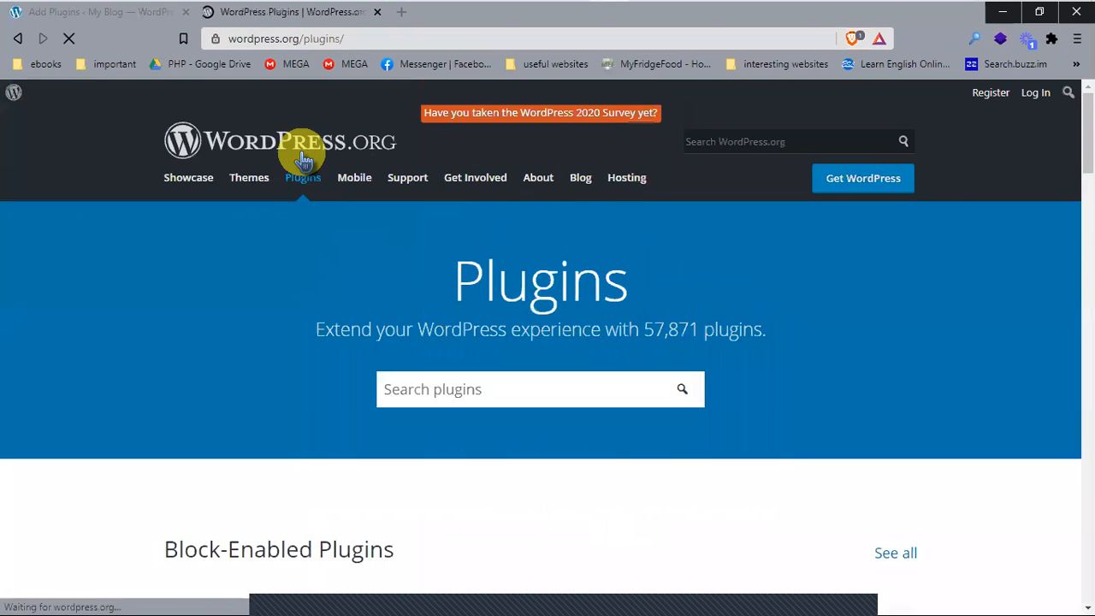
left_click(429, 385)
type("c")
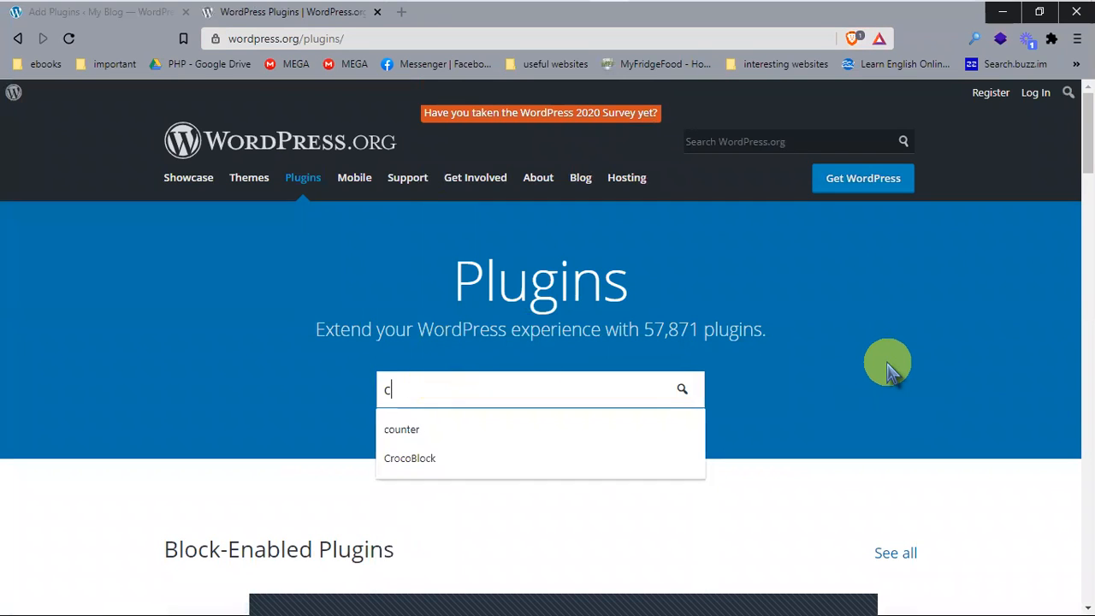
type("ontact fomr")
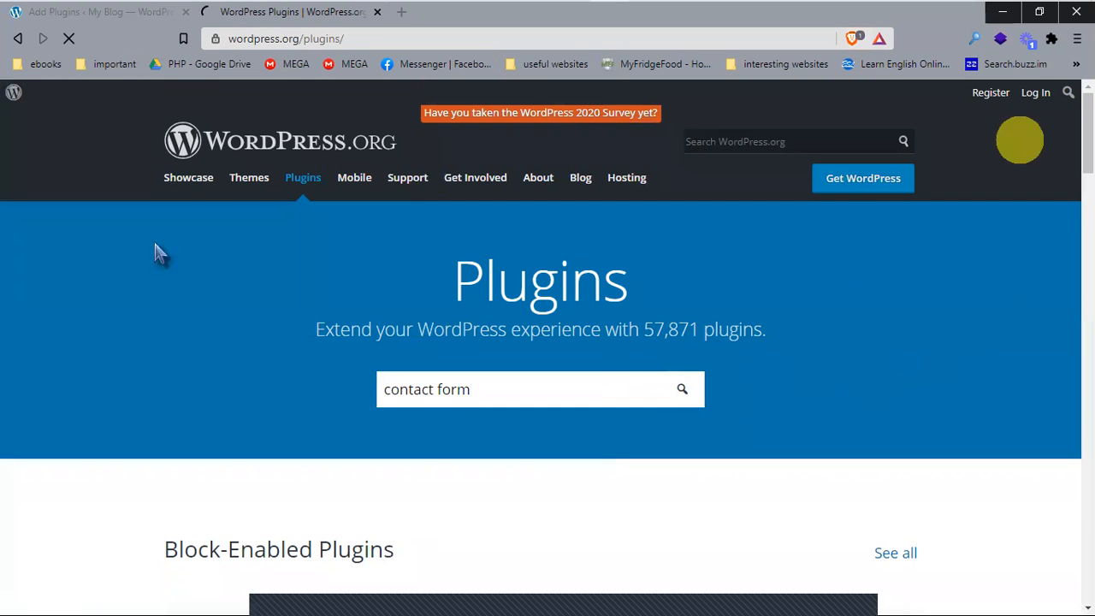
Step: Open the Contact Form 7 plugin page (version 5.3) from the search results
scroll(874, 330, "down", 4)
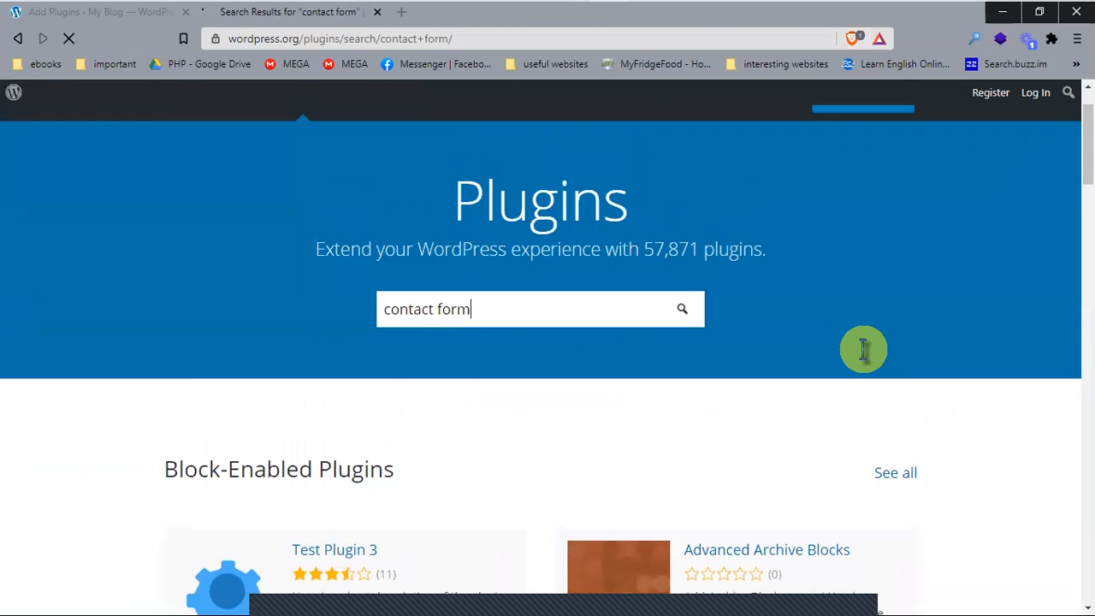
scroll(188, 462, "down", 2)
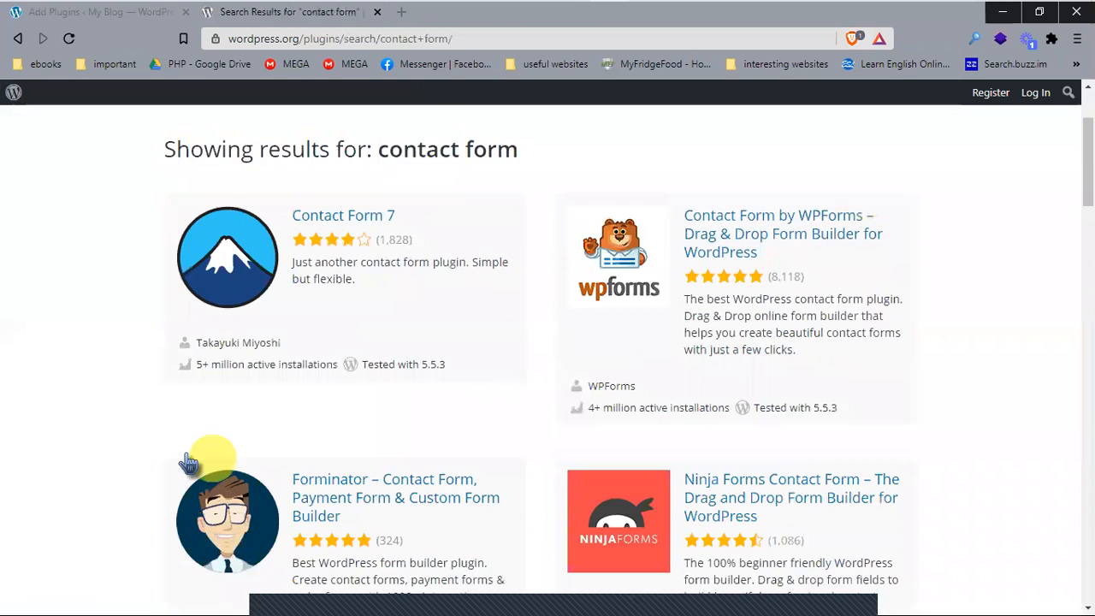
scroll(189, 461, "down", 4)
left_click(98, 12)
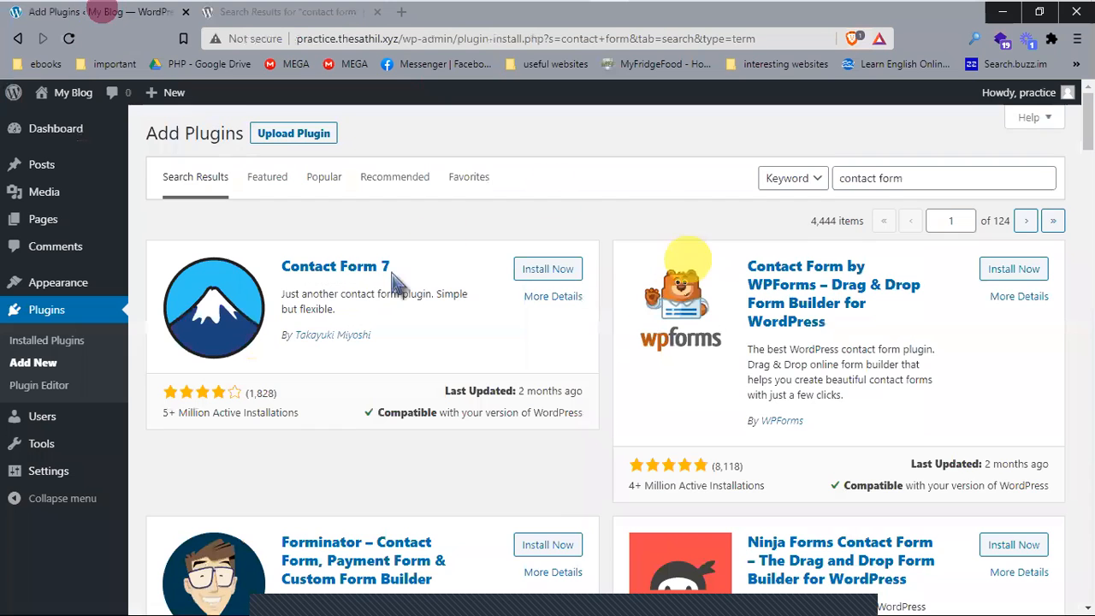
scroll(395, 282, "down", 2)
left_click(329, 18)
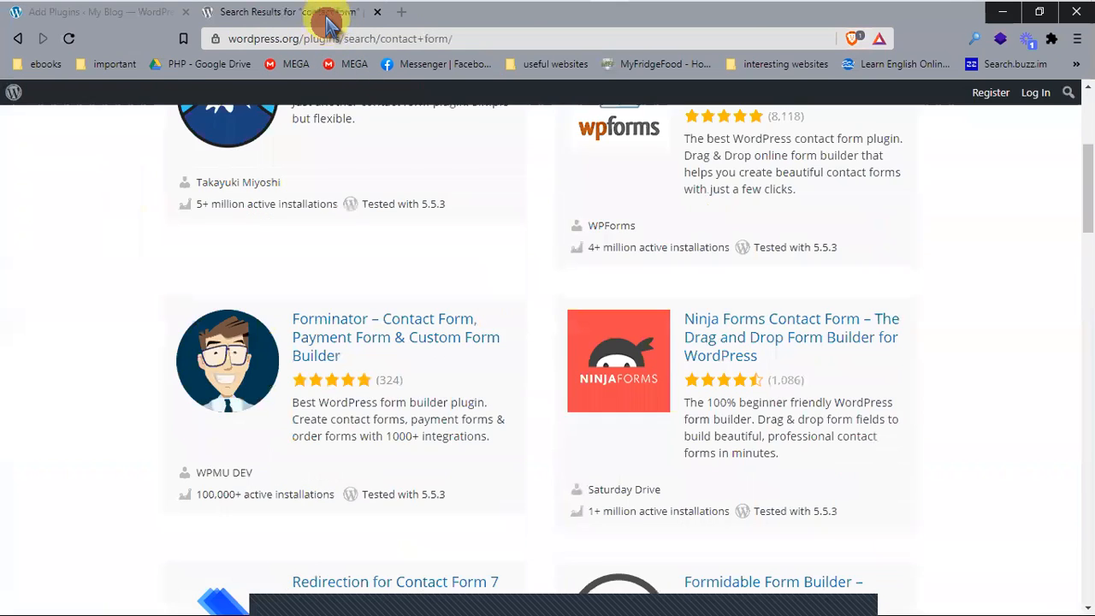
scroll(847, 188, "up", 4)
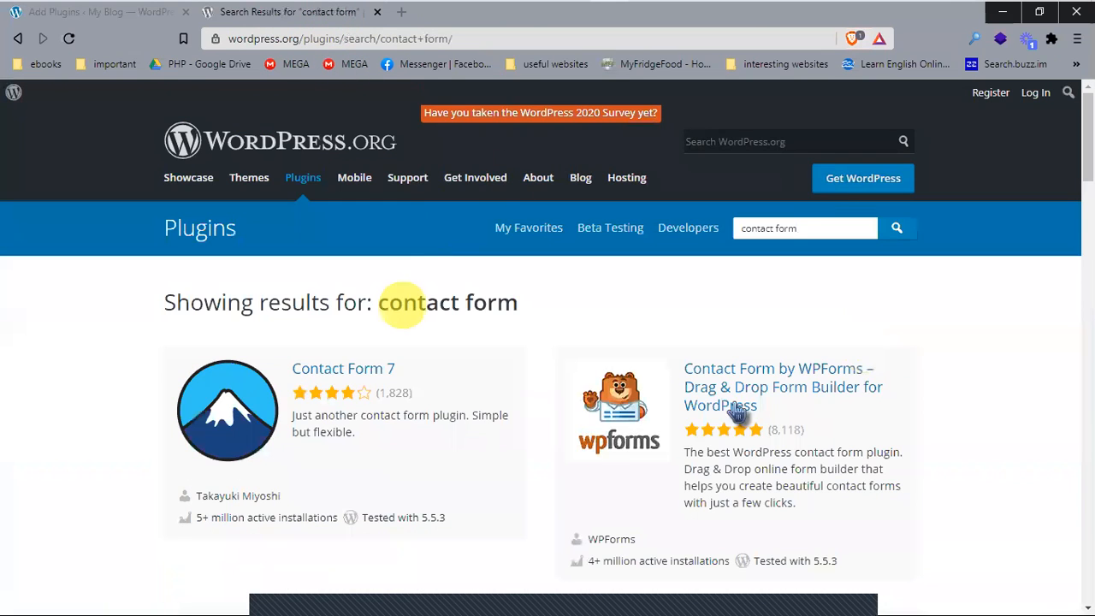
left_click(343, 369)
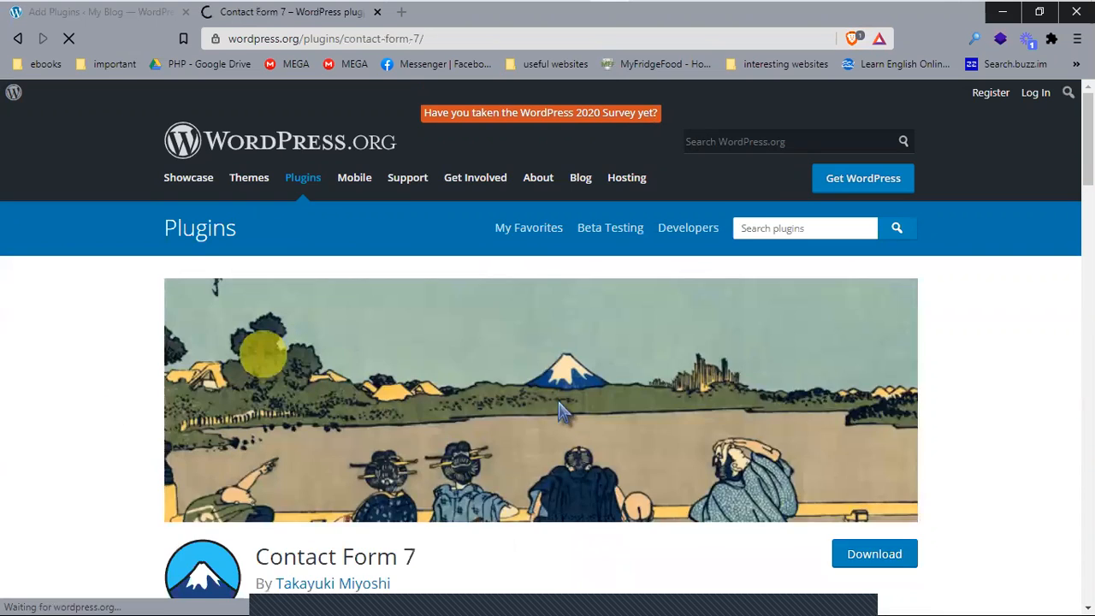
scroll(291, 299, "down", 2)
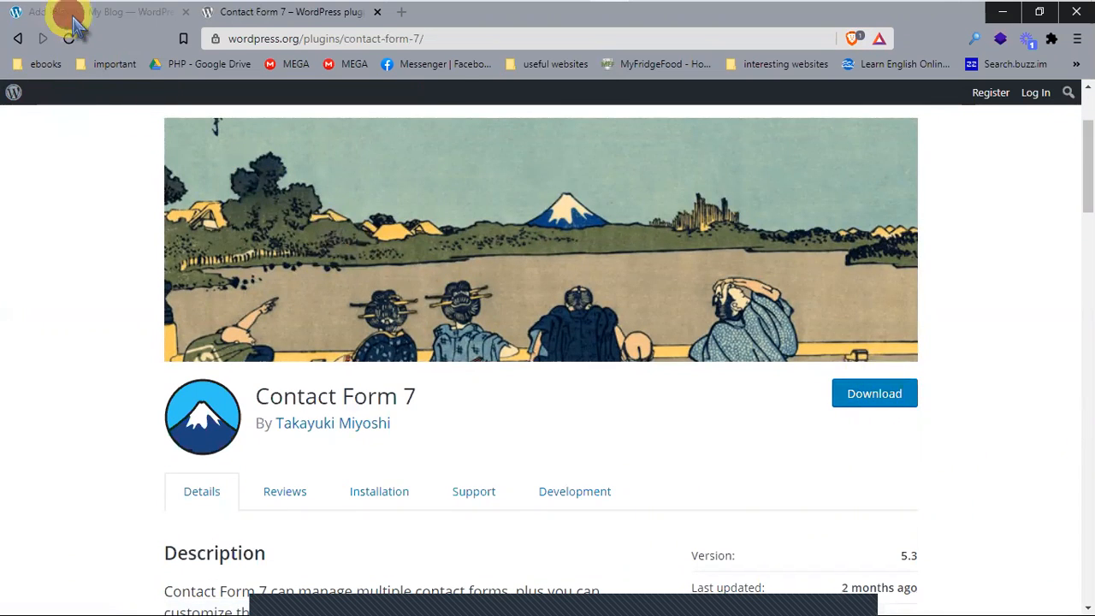
left_click(120, 12)
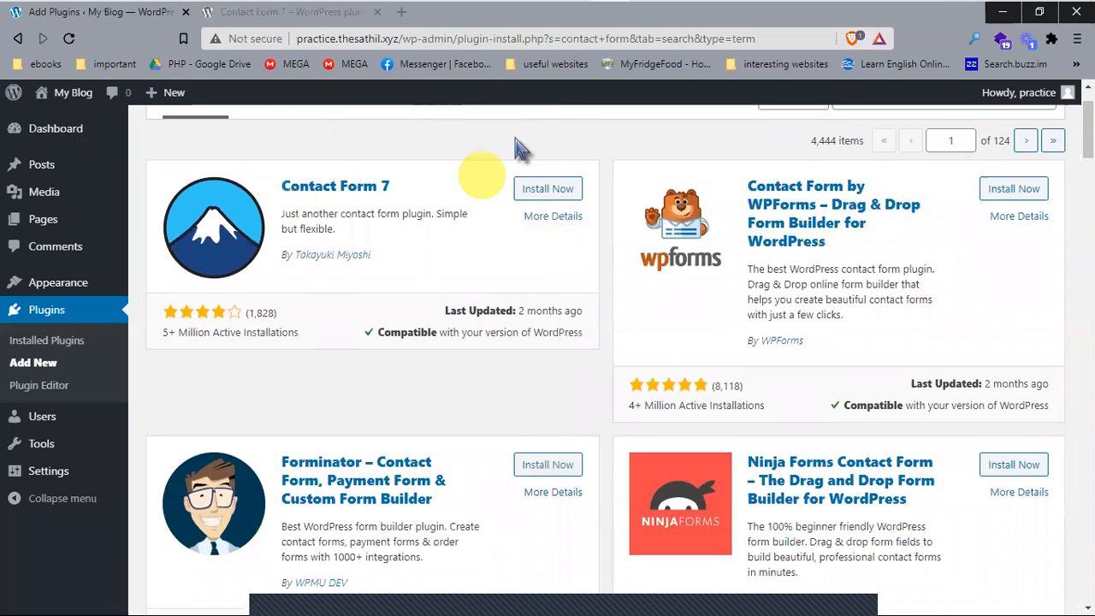
left_click(265, 12)
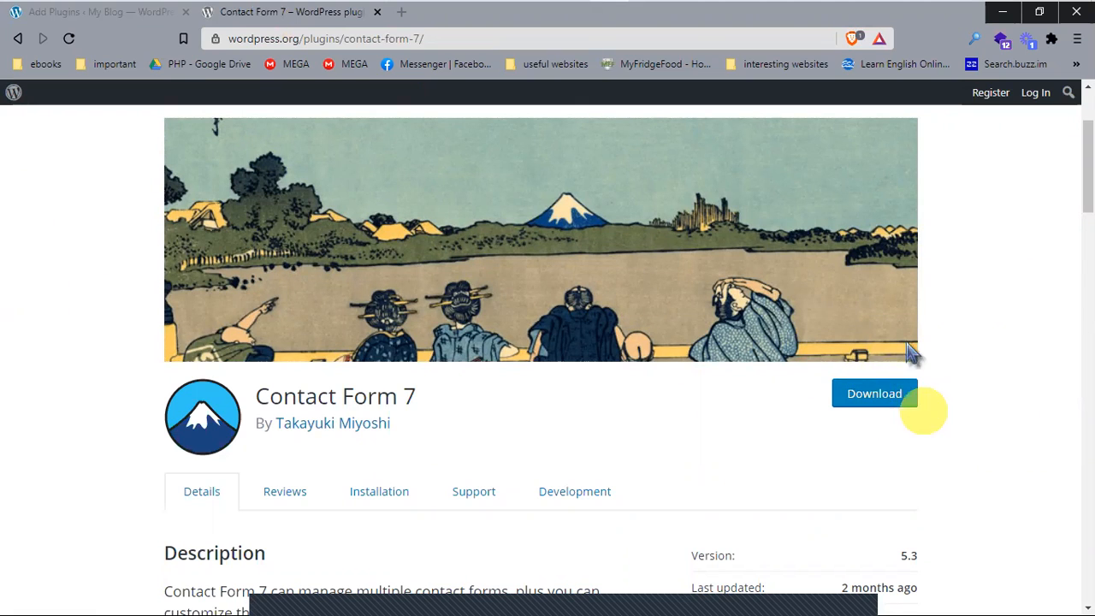
Step: Download the Contact Form 7 zip, choosing the Desktop as the save folder
left_click(890, 402)
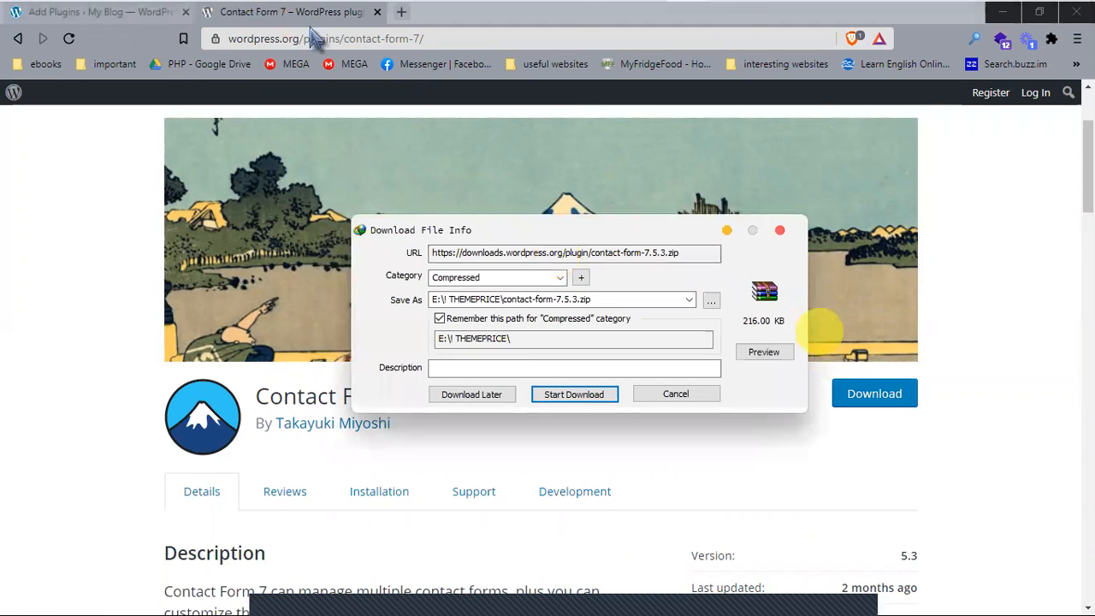
left_click(711, 301)
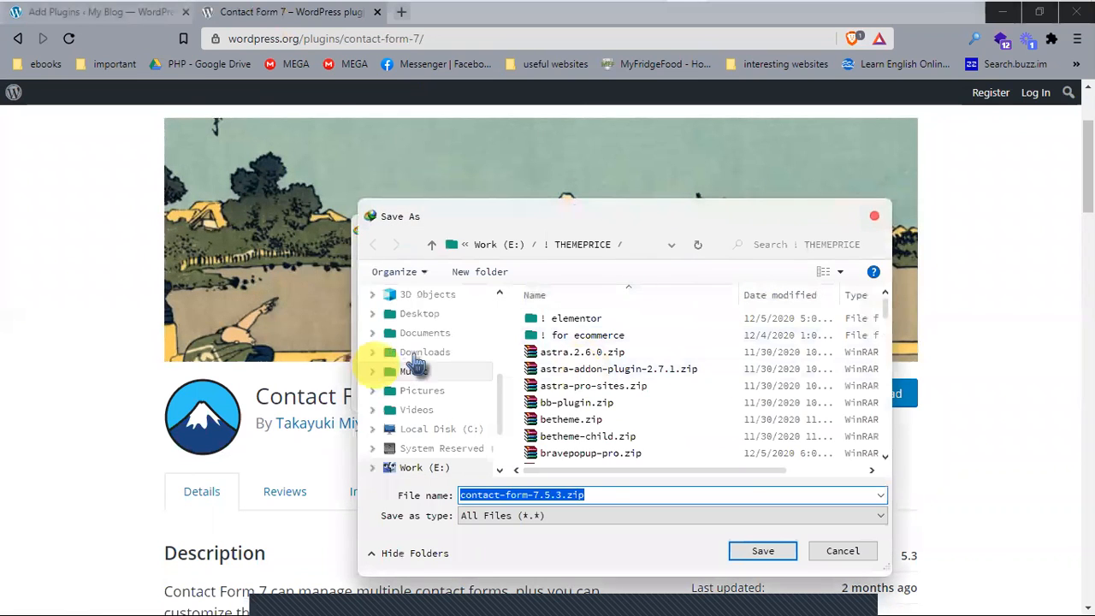
left_click(426, 354)
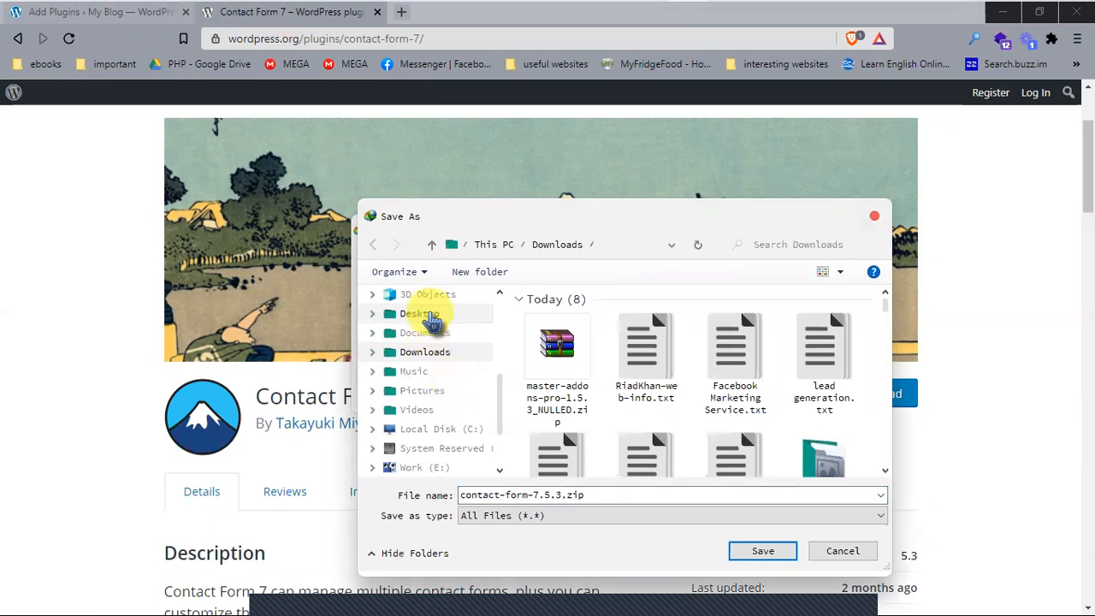
left_click(431, 315)
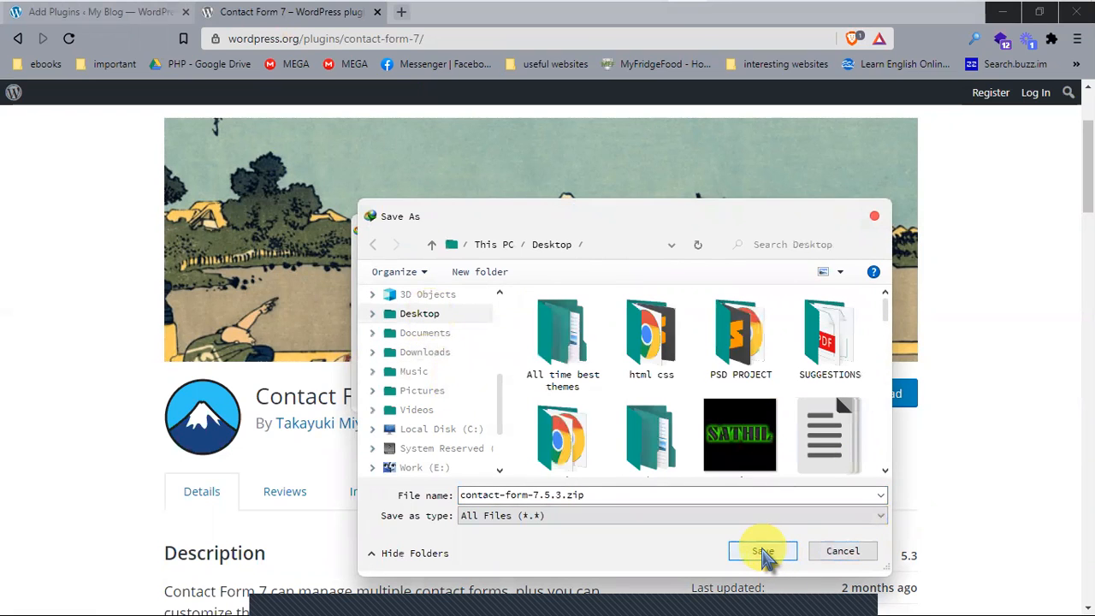
left_click(764, 553)
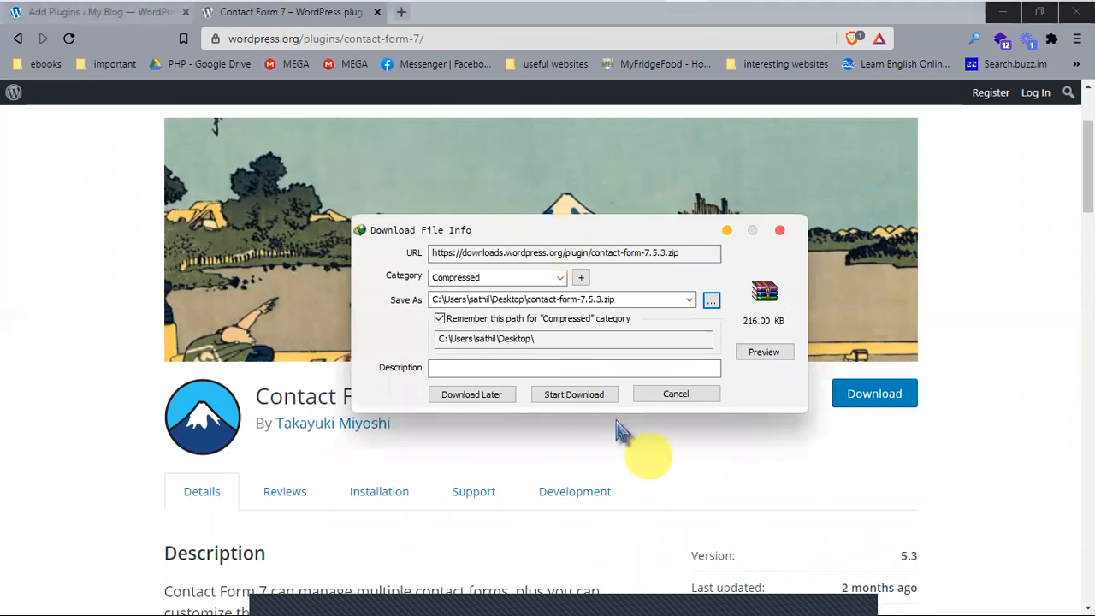
left_click(578, 393)
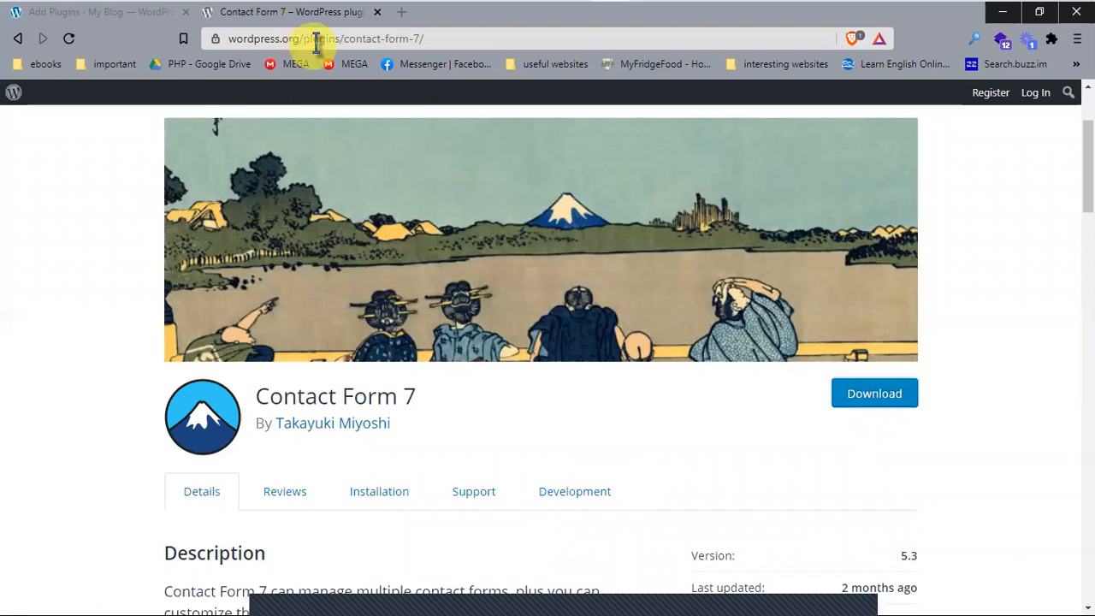
mouse_move(334, 14)
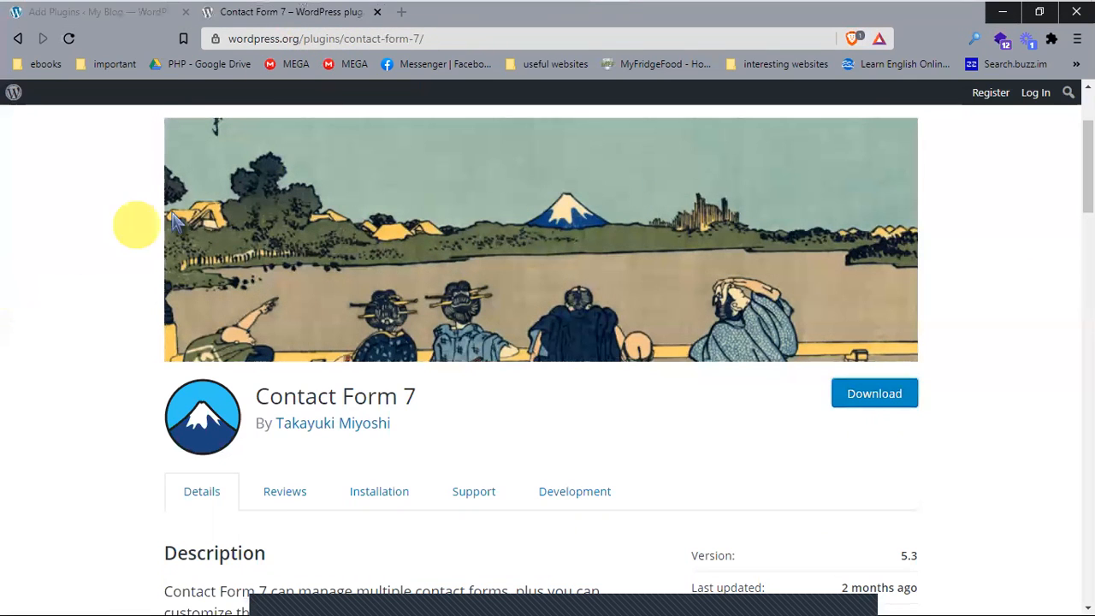
Step: Close the wordpress.org tab and upload and install contact-form-7.5.3.zip from the Desktop
left_click(376, 13)
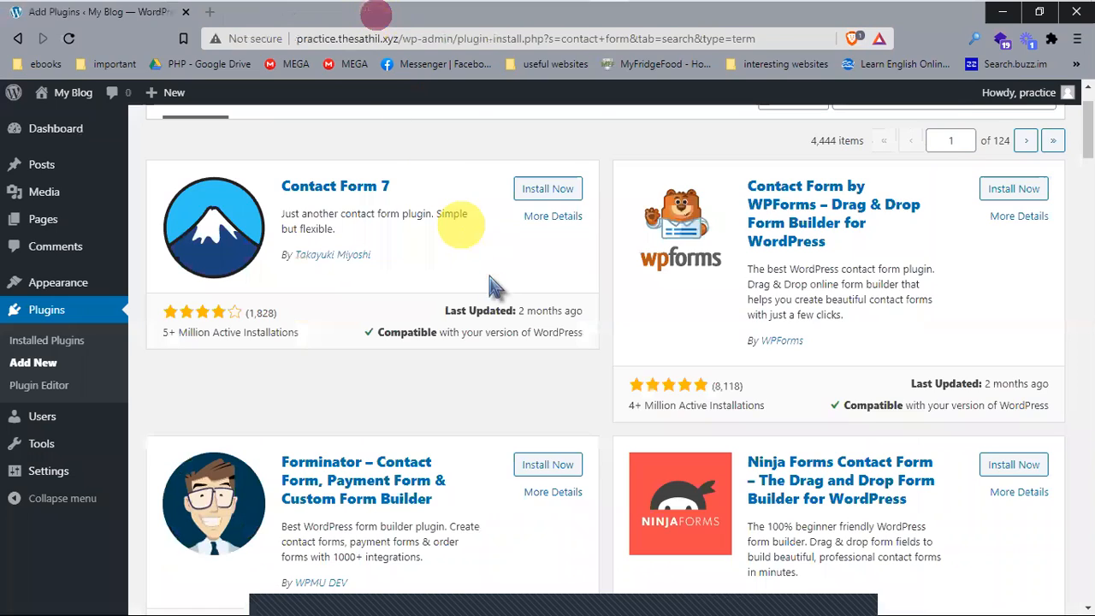
scroll(471, 240, "up", 3)
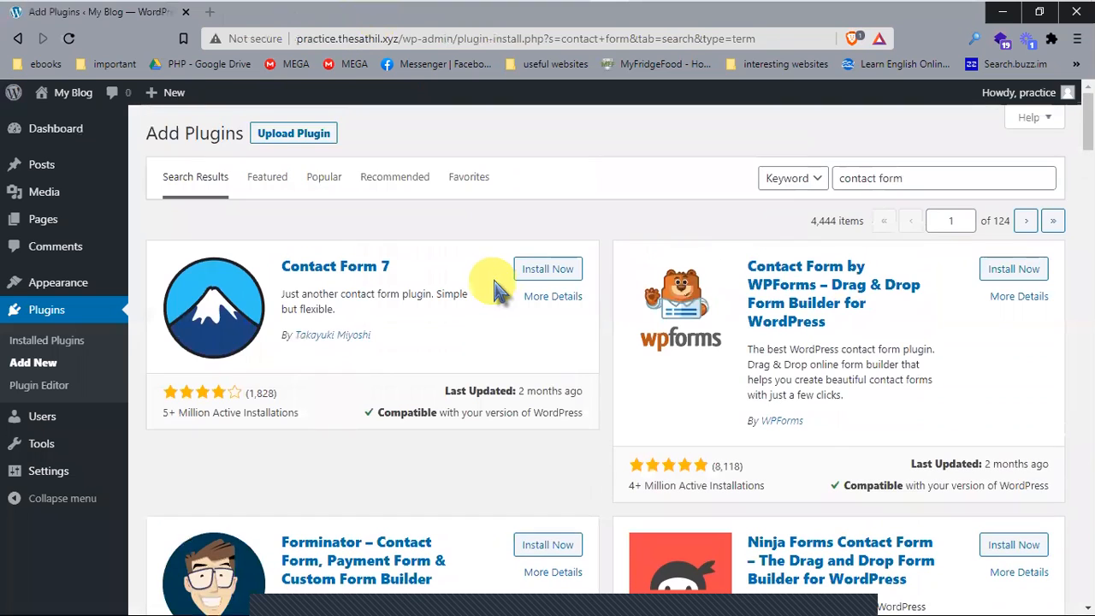
left_click(300, 135)
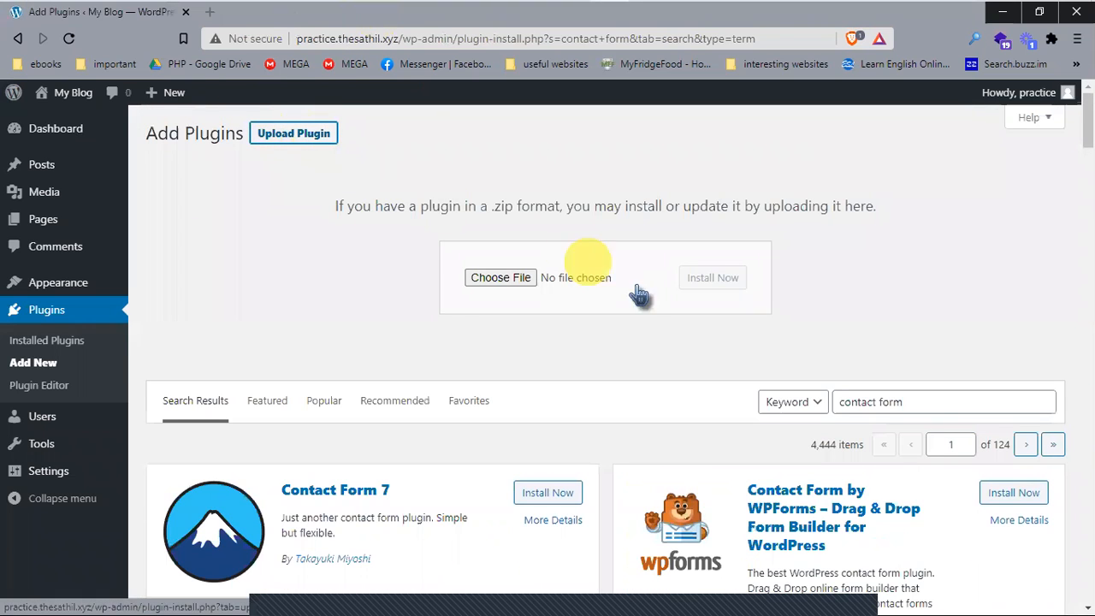
left_click(515, 283)
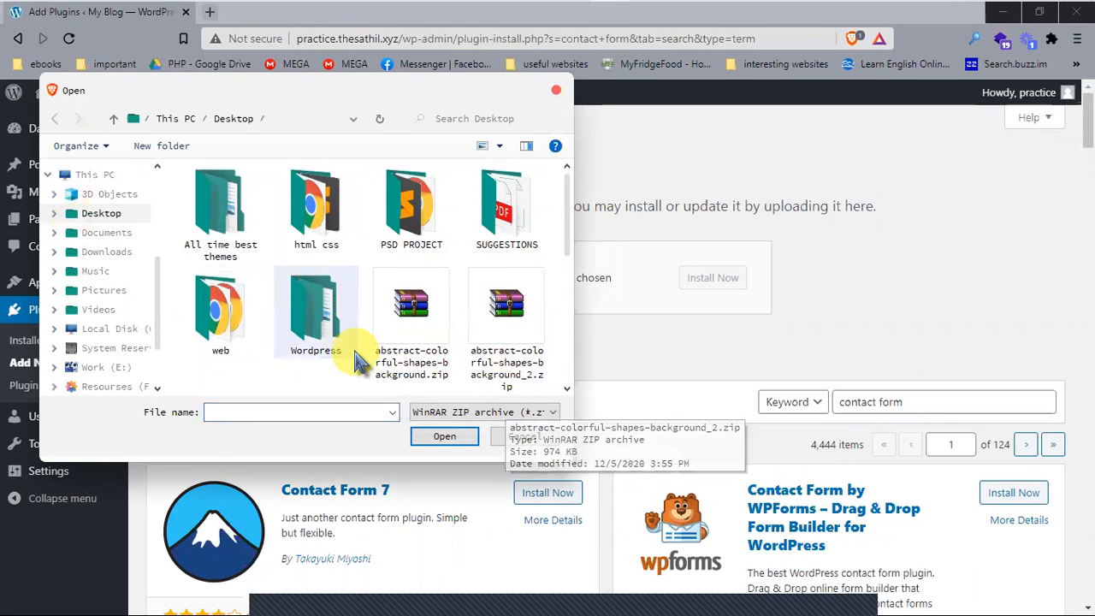
scroll(350, 368, "down", 3)
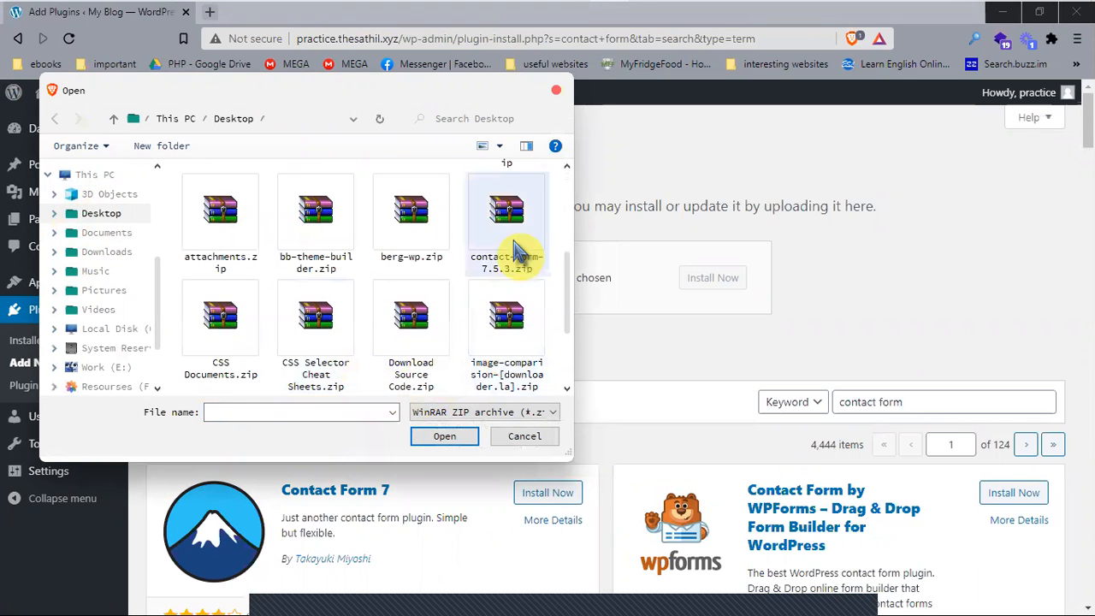
left_click(528, 227)
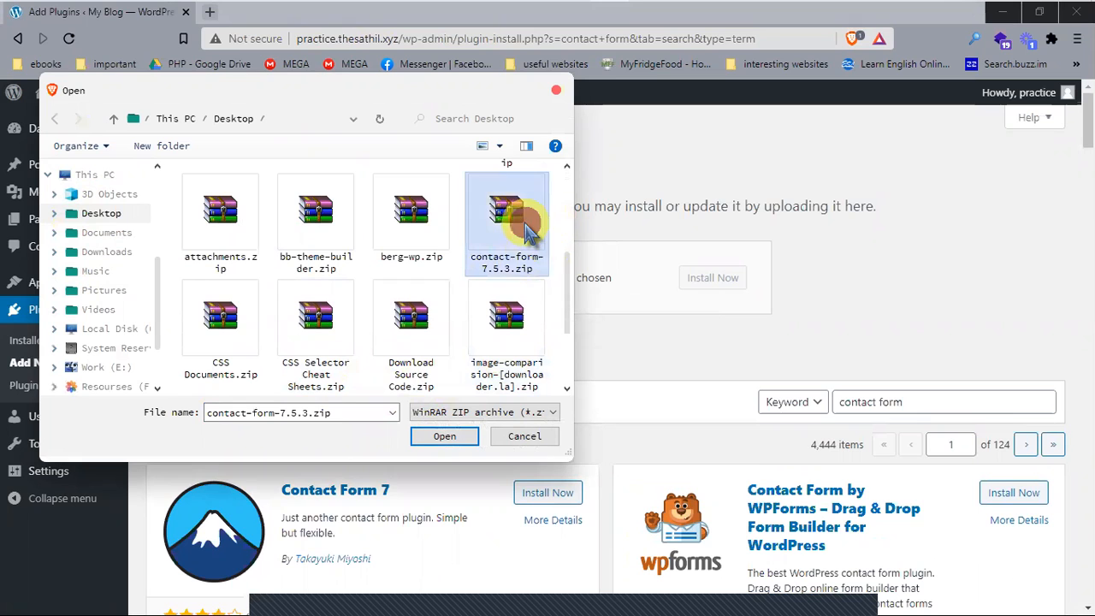
left_click(443, 436)
left_click(719, 279)
left_click(706, 285)
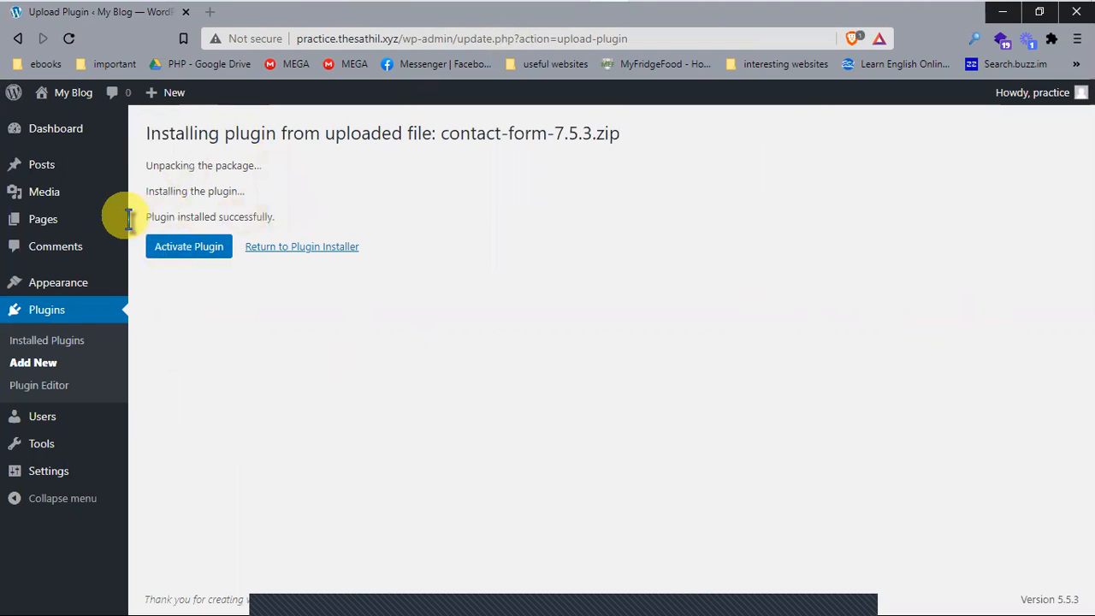
left_click_drag(154, 218, 289, 224)
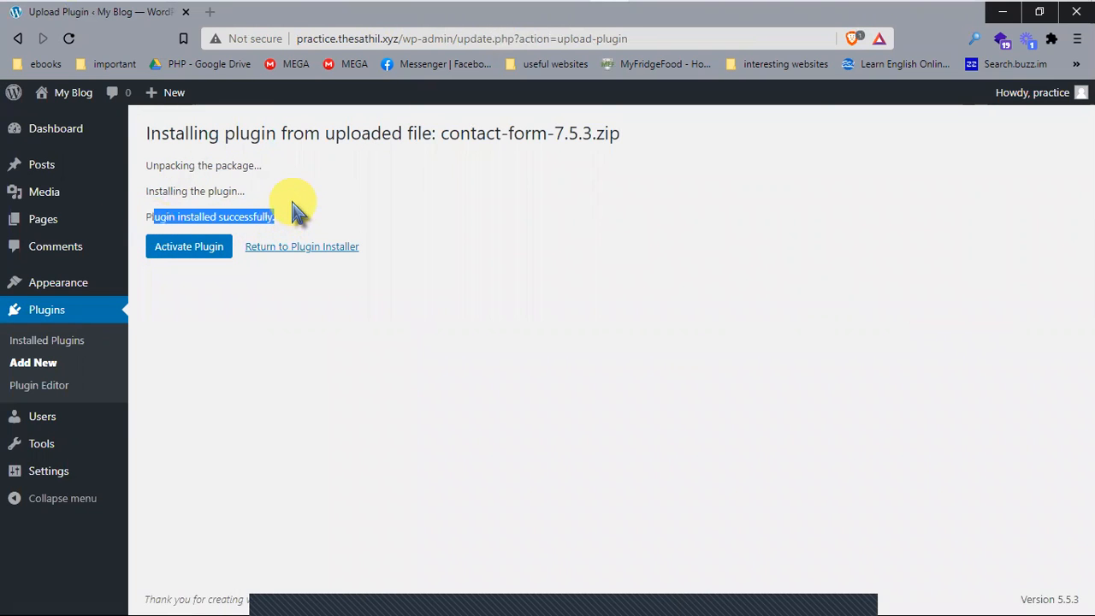
left_click(202, 256)
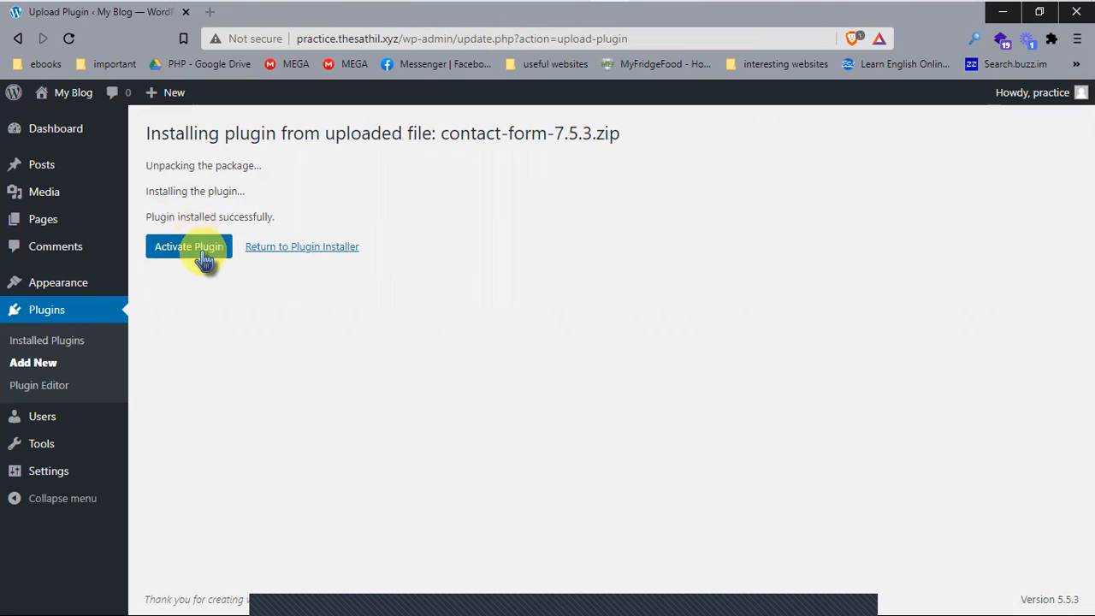
left_click(204, 246)
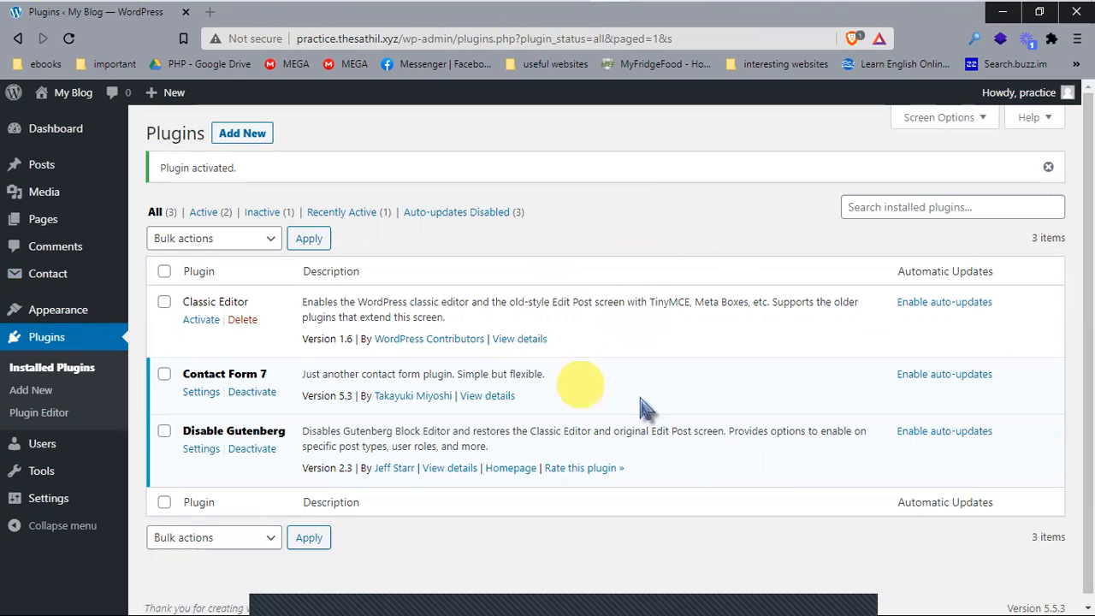
left_click_drag(265, 373, 197, 374)
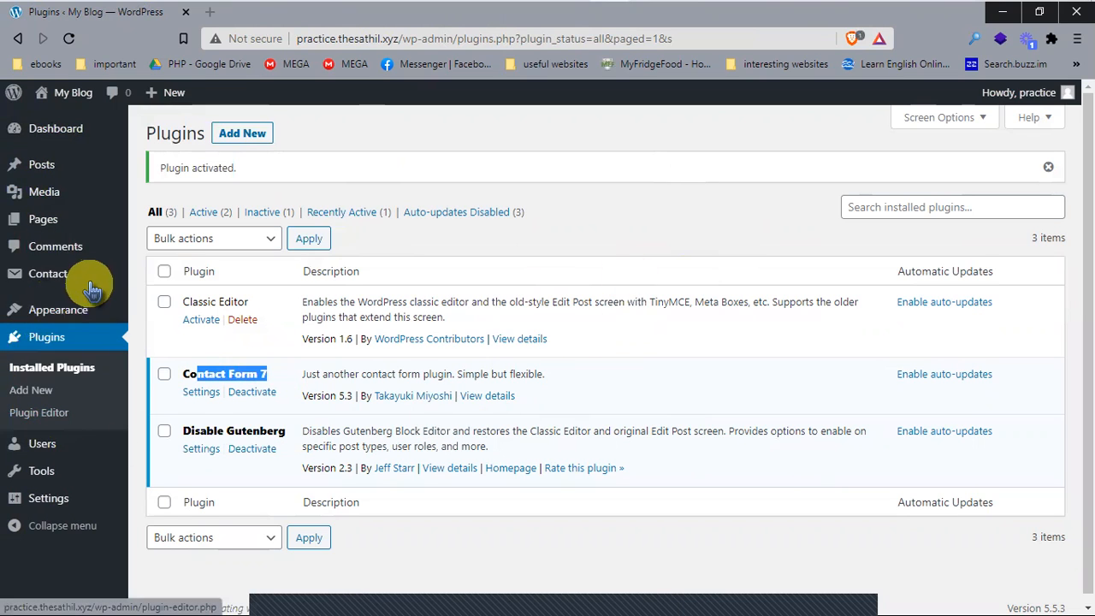
mouse_move(84, 279)
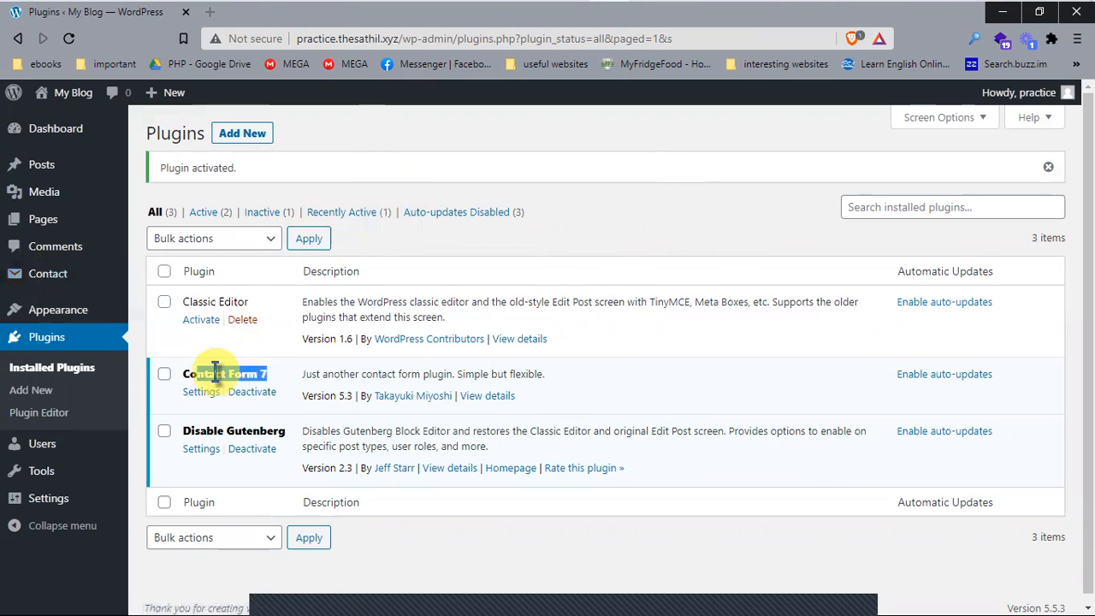
mouse_move(31, 280)
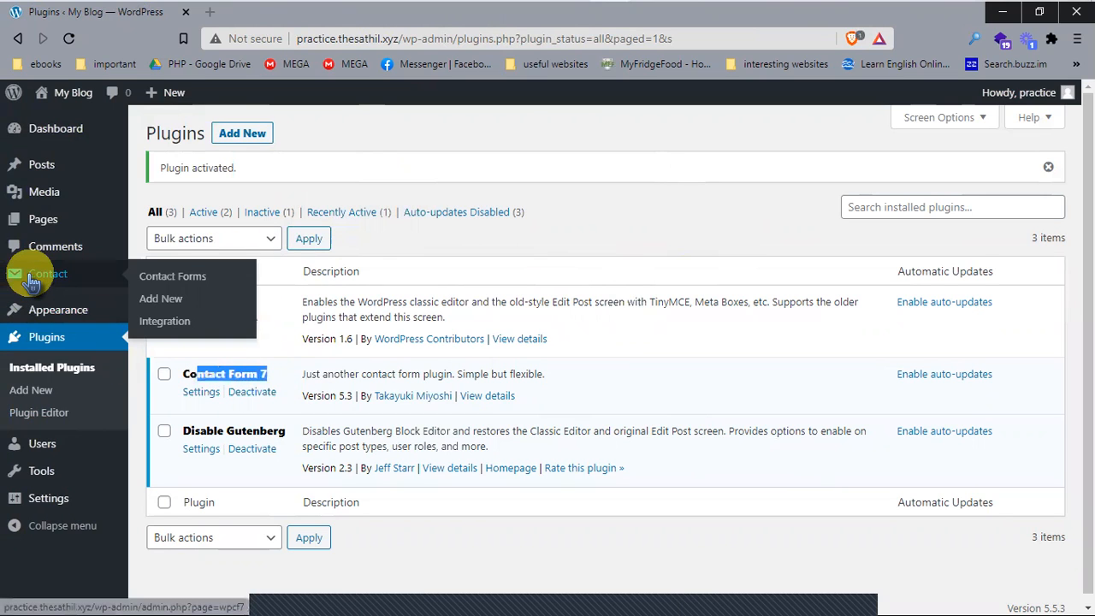
Step: Copy Contact form 1's shortcode [contact-form-7 id="26" title="Contact form 1"] from the Contact Forms list
left_click(191, 285)
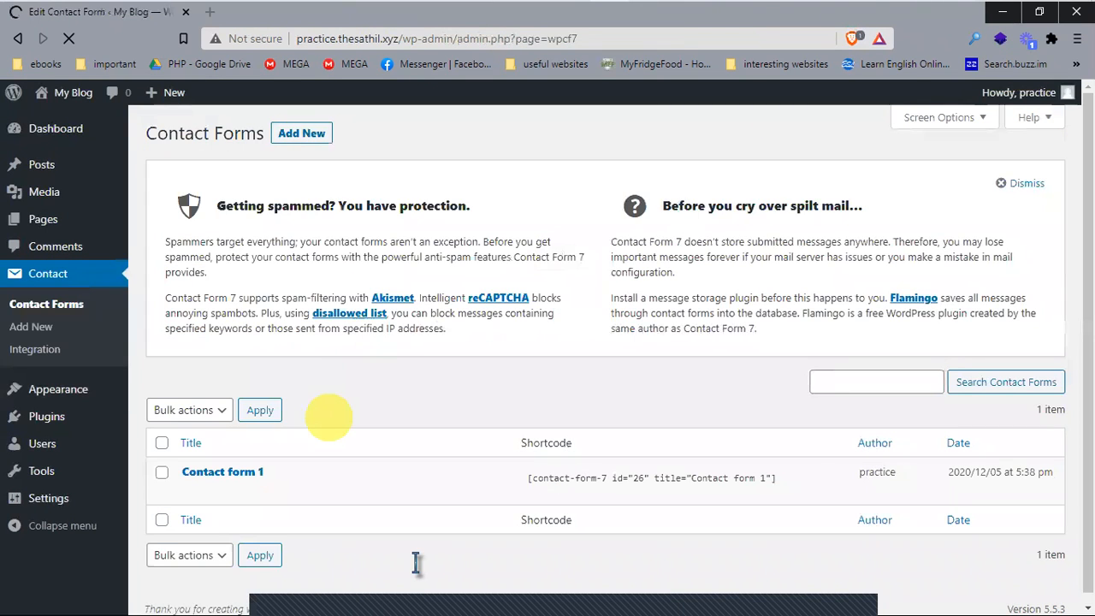
scroll(415, 562, "down", 1)
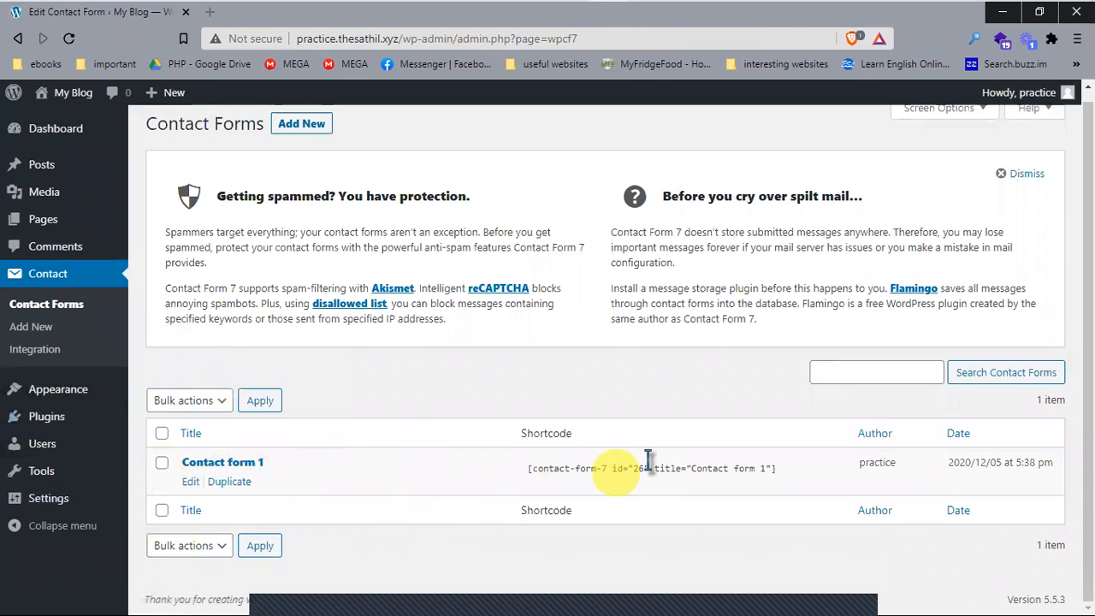
left_click(520, 464)
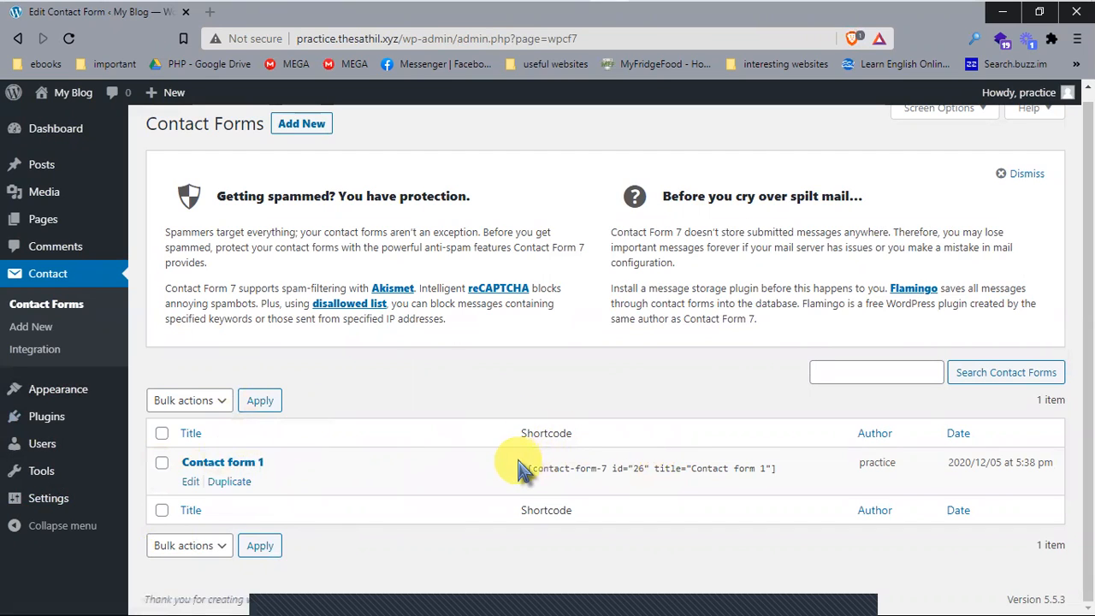
left_click(786, 465)
left_click(779, 467)
key("ctrl+c")
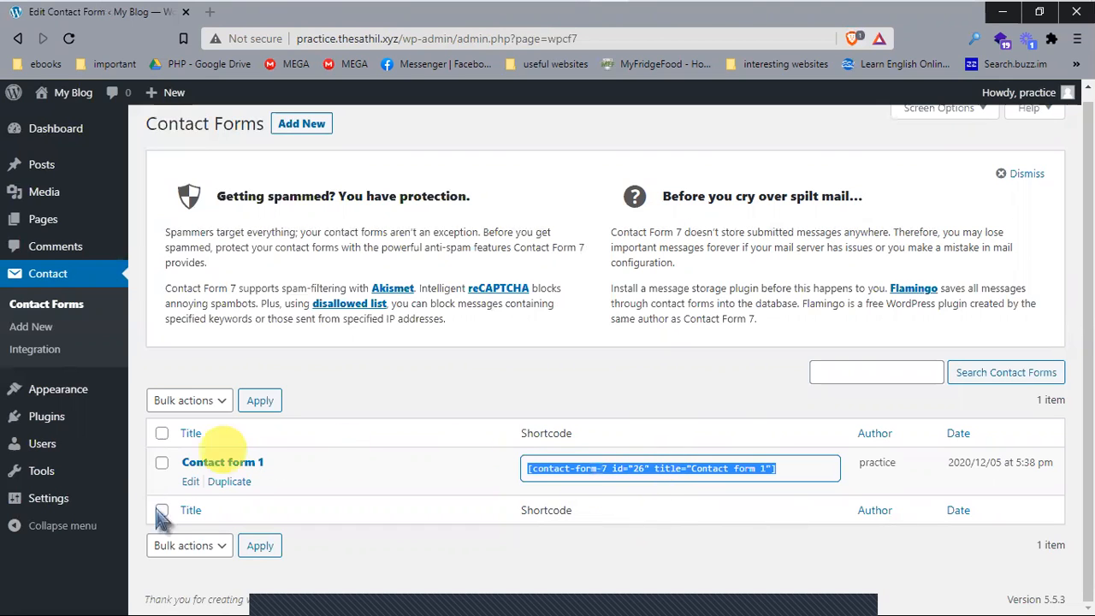
right_click(733, 469)
left_click(736, 307)
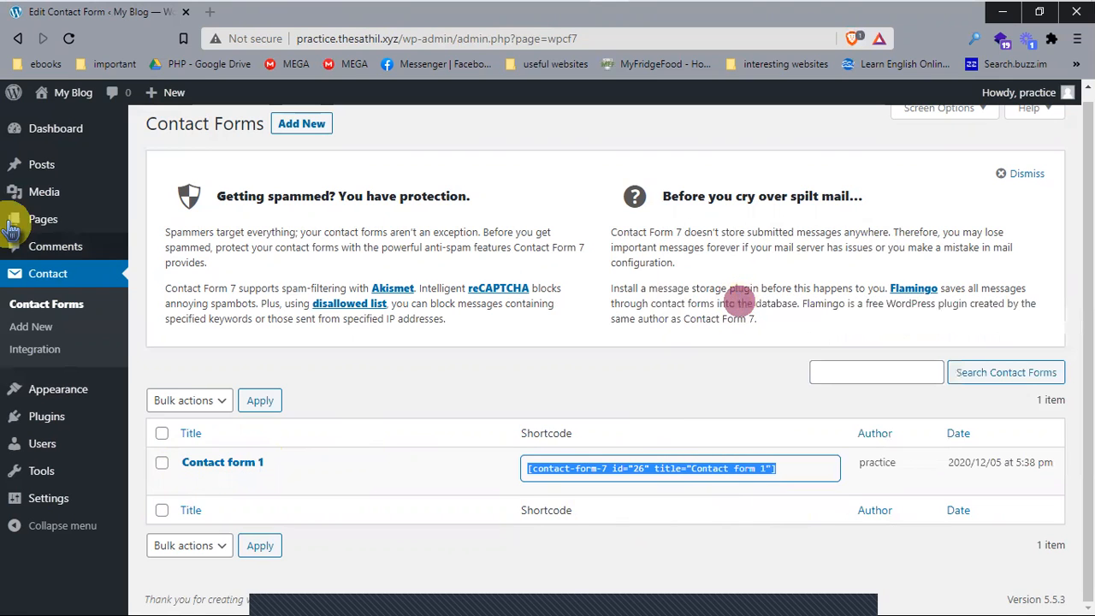
mouse_move(29, 215)
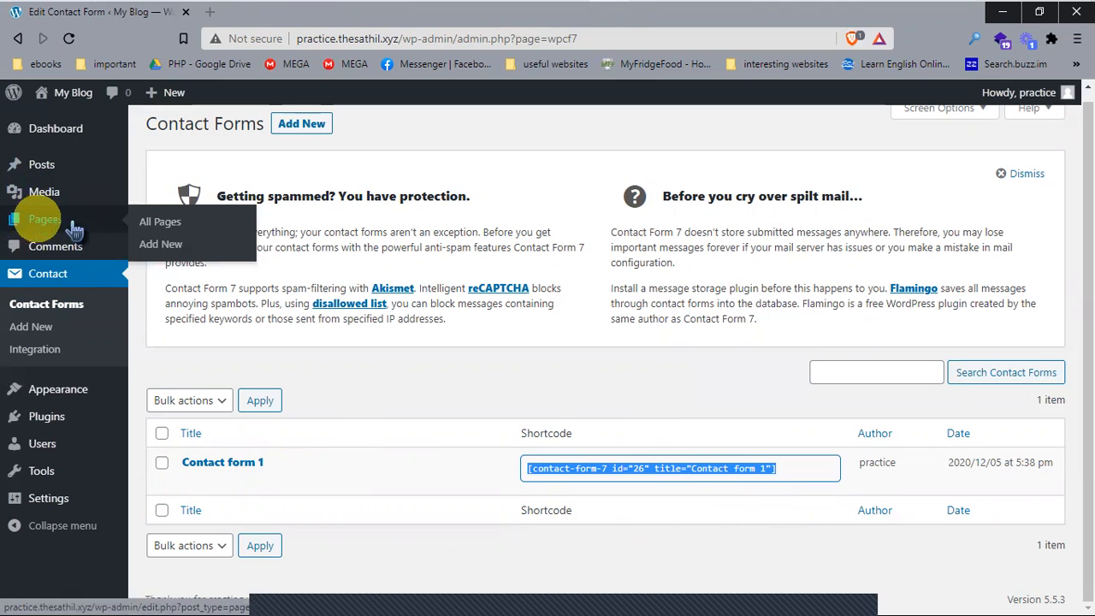
middle_click(160, 248)
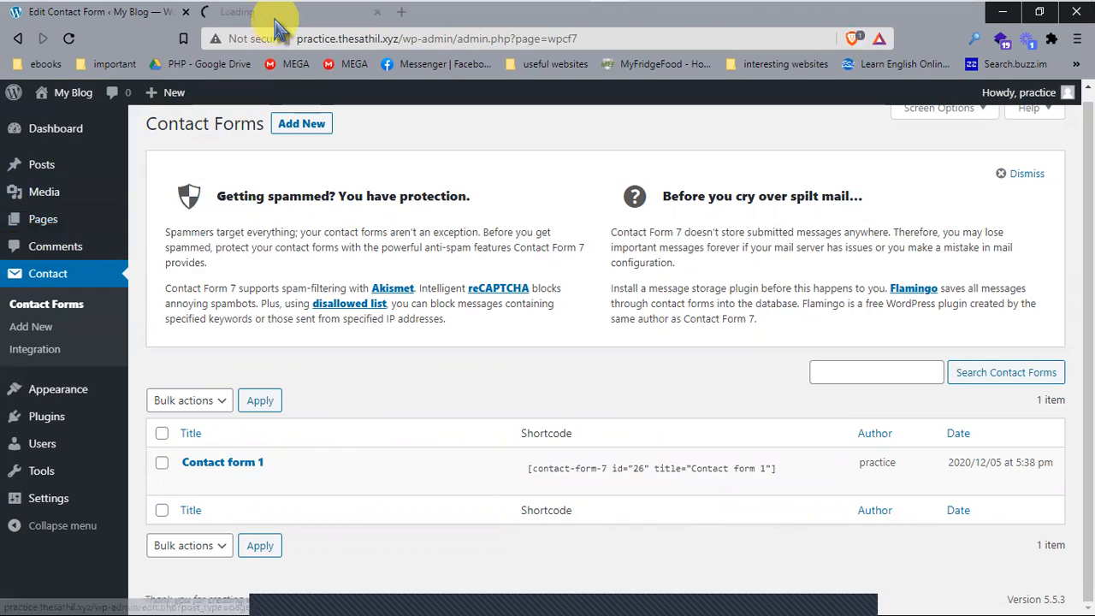
Step: Title a new page 'contact', paste the Contact form 1 shortcode as its body, and publish
left_click(275, 19)
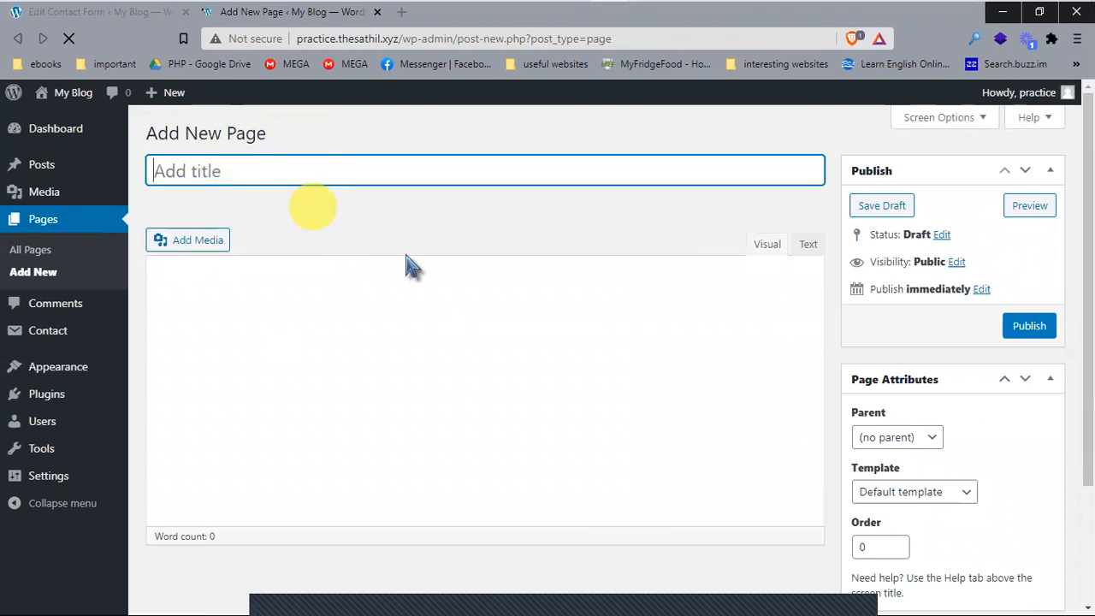
type("contact")
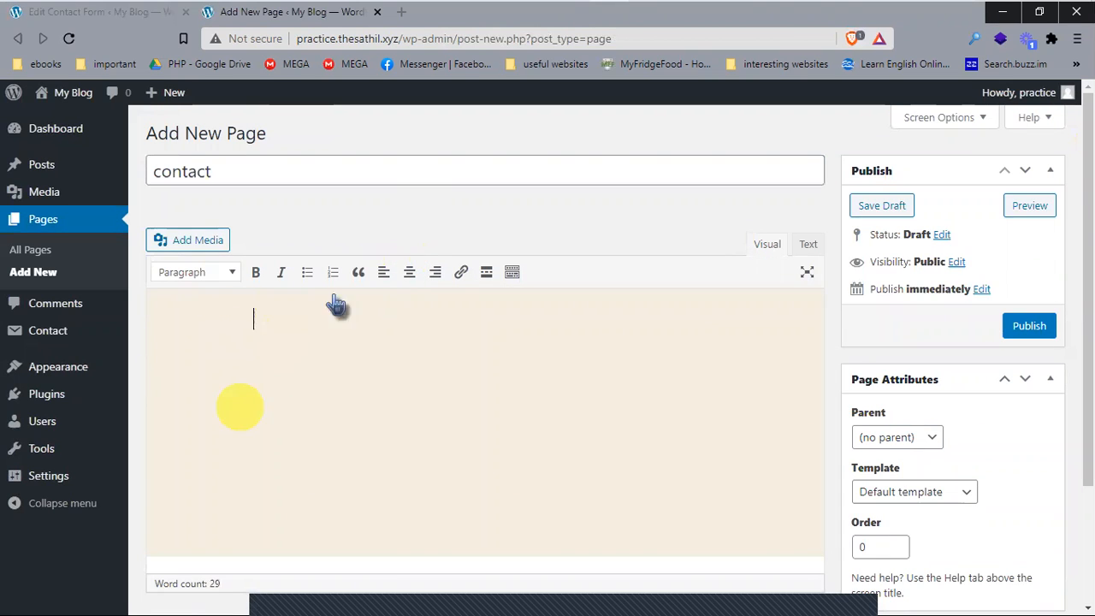
key("ctrl+v")
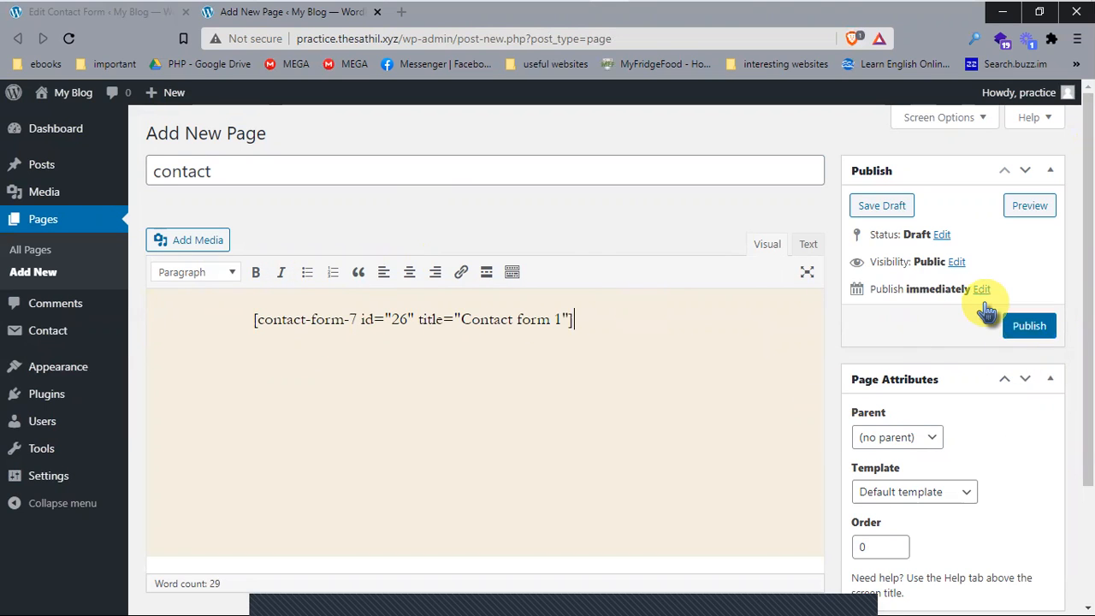
left_click(1004, 322)
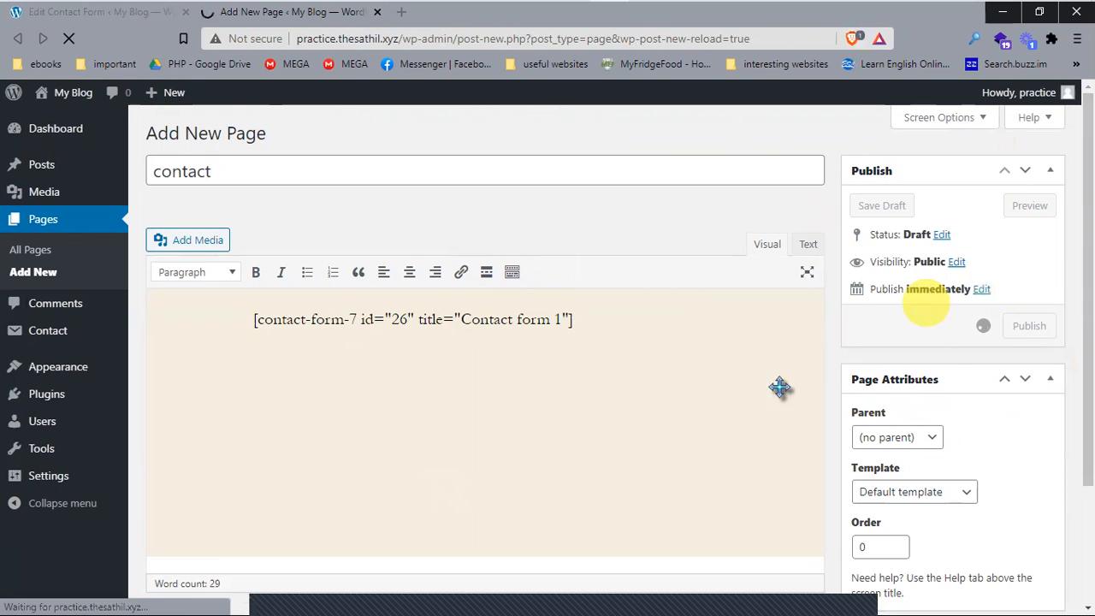
Step: Finish publishing the 'contact form' page at slug contact-form and open it in a new tab
scroll(950, 342, "down", 2)
scroll(941, 349, "up", 2)
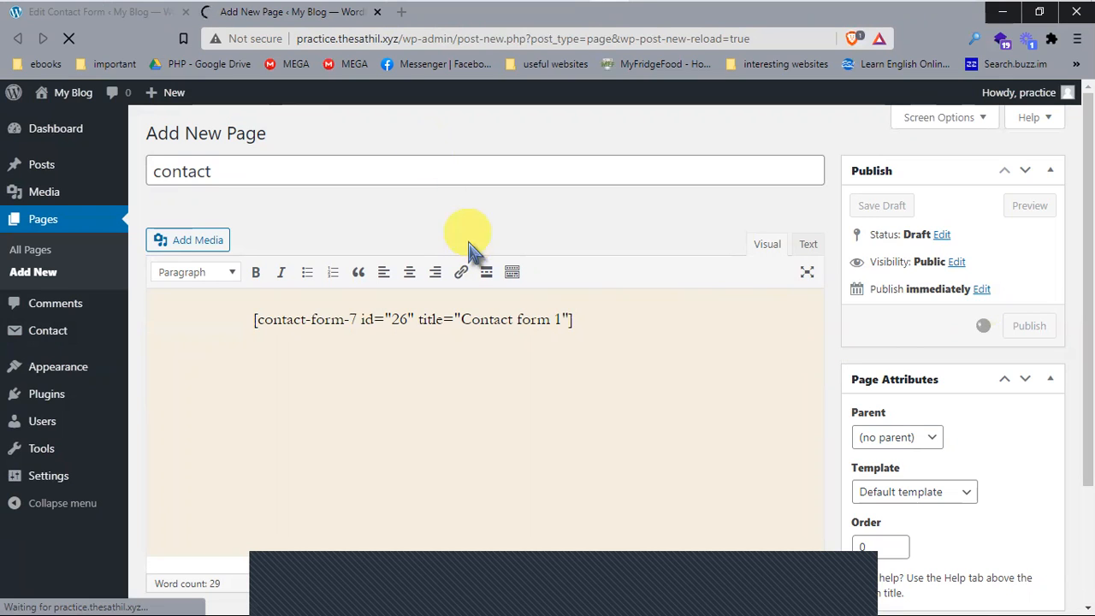
left_click(524, 214)
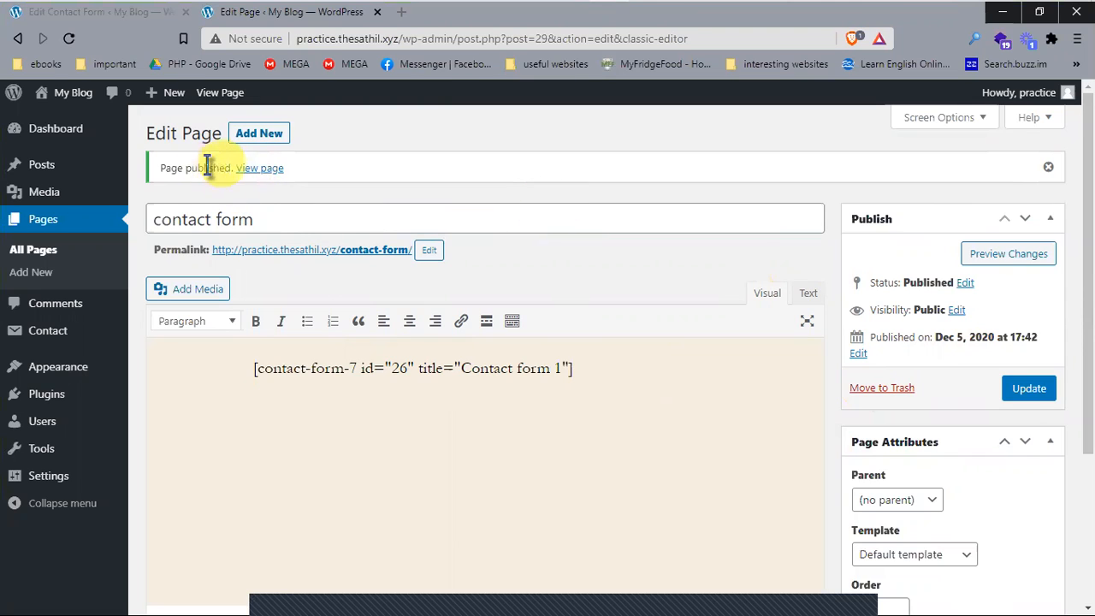
middle_click(268, 169)
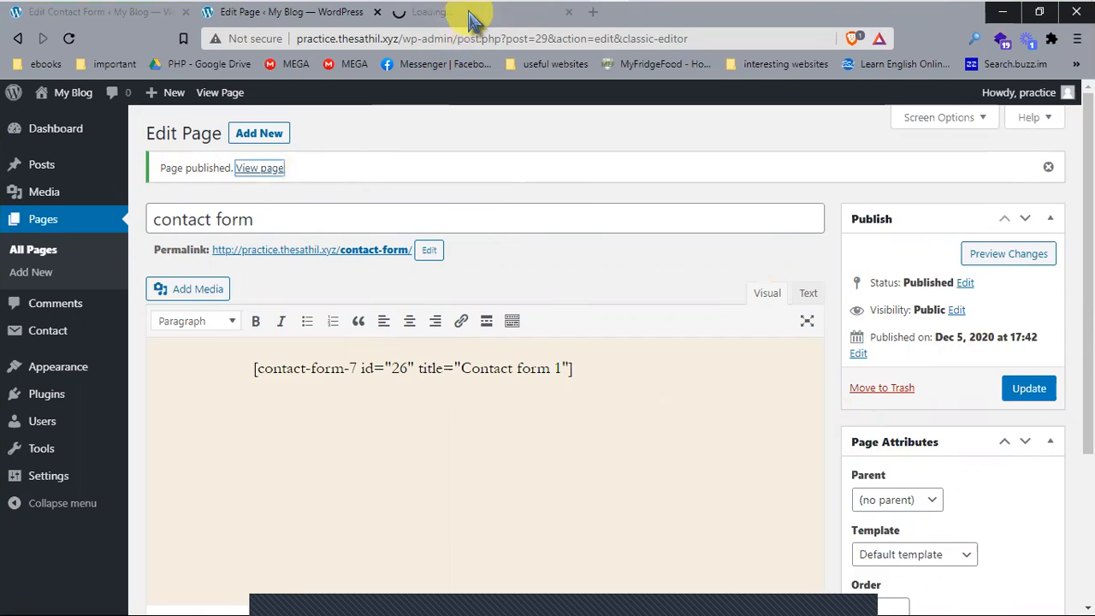
Step: Try the Your name, Your email, Subject and Your message fields on the live page, then return to Contact Forms
left_click(469, 12)
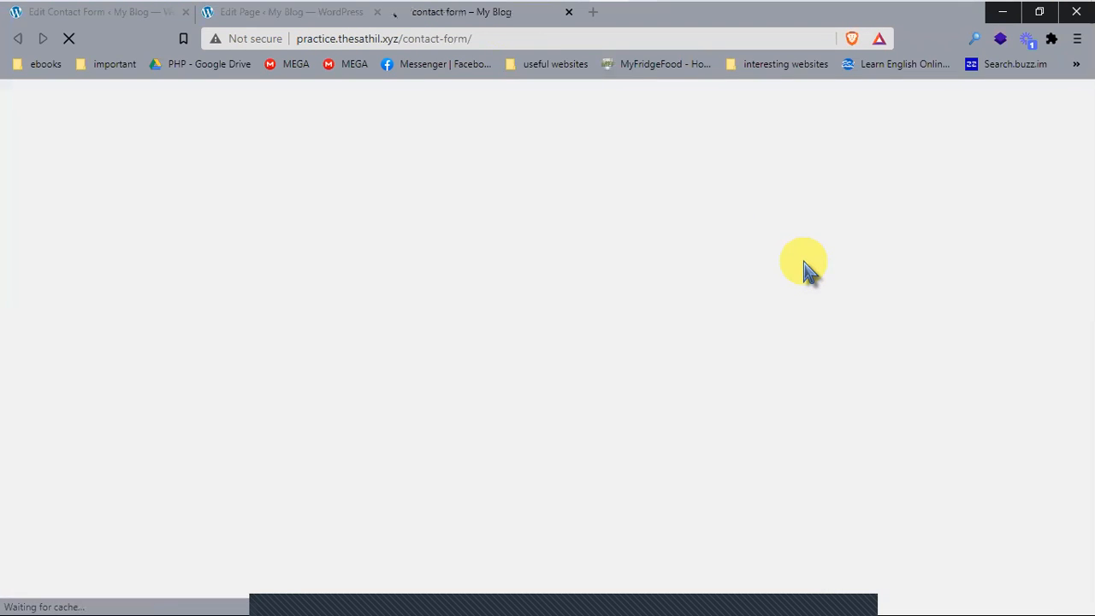
scroll(516, 297, "down", 1)
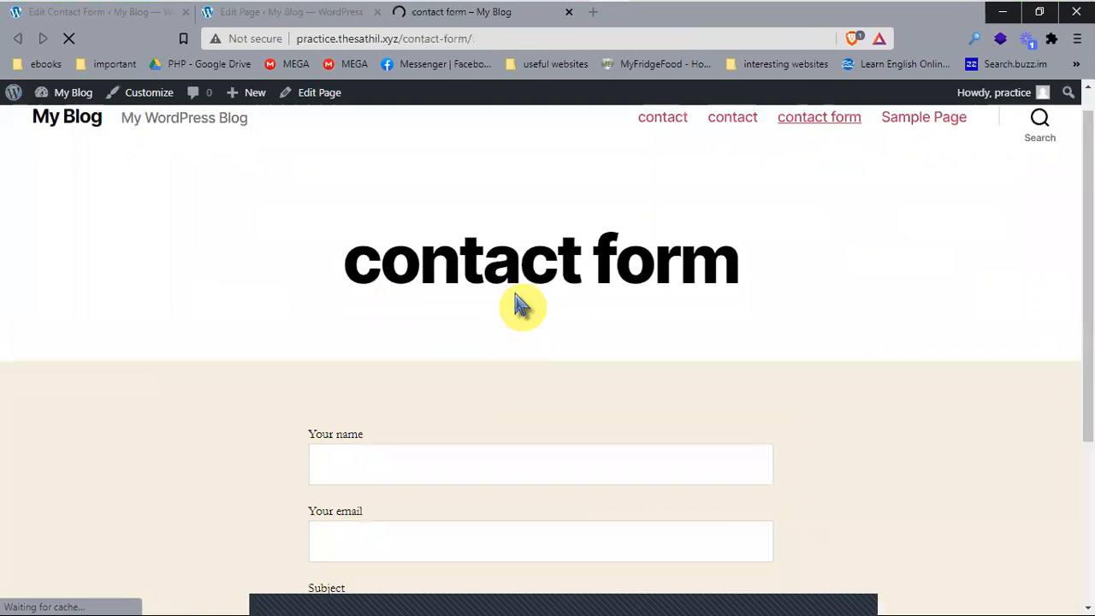
mouse_move(338, 212)
left_mouse_down()
mouse_move(656, 198)
mouse_move(745, 215)
left_mouse_up()
left_click(745, 210)
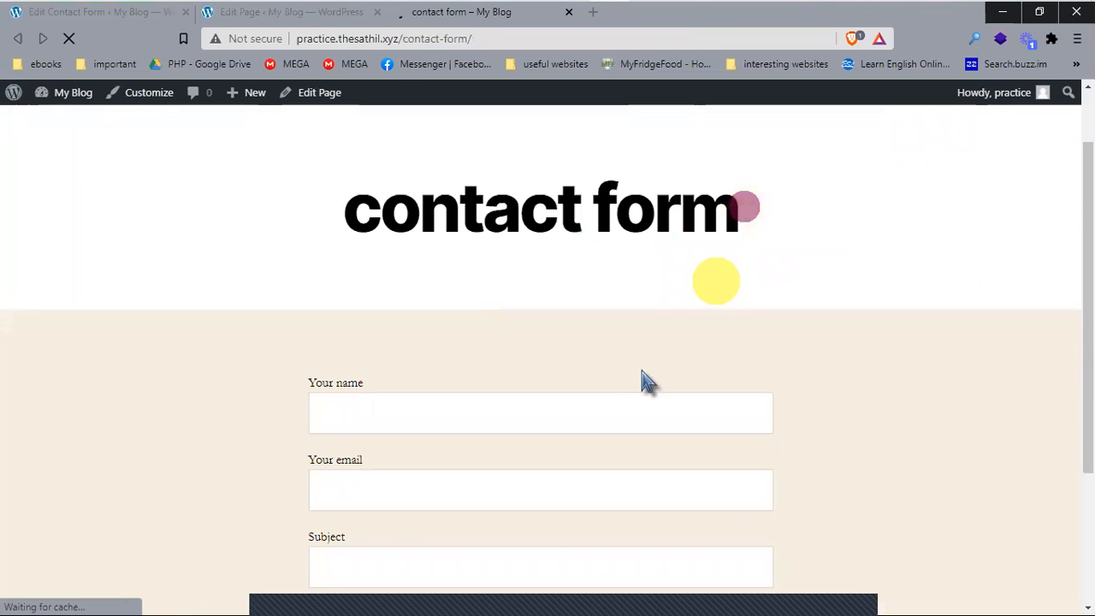
scroll(607, 362, "down", 2)
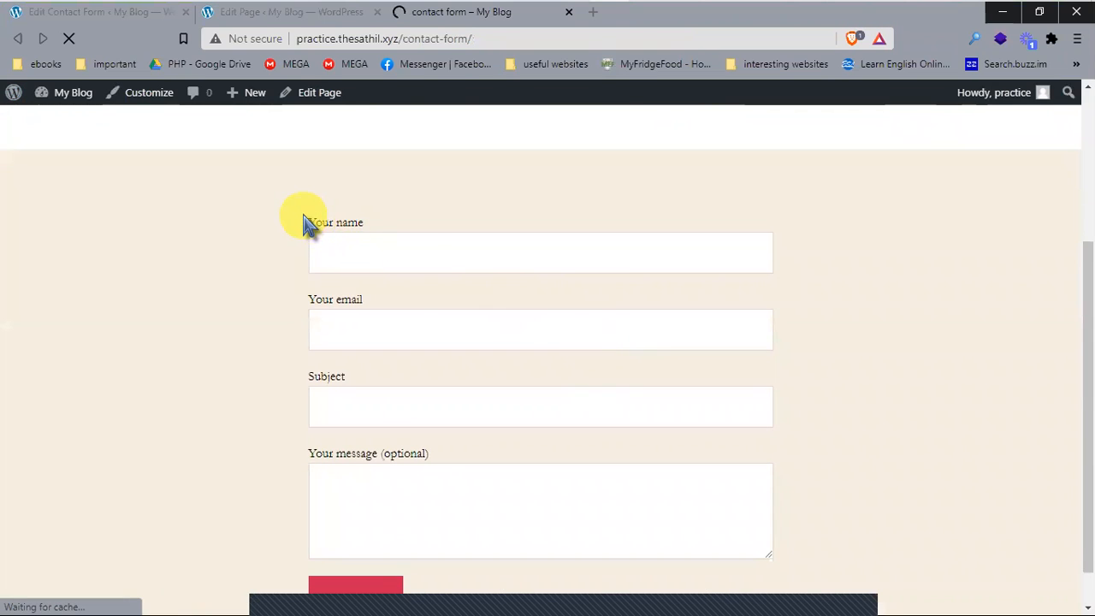
left_click_drag(302, 216, 402, 245)
left_click(389, 248)
left_click(401, 328)
left_click(382, 395)
scroll(382, 395, "down", 2)
left_click(391, 340)
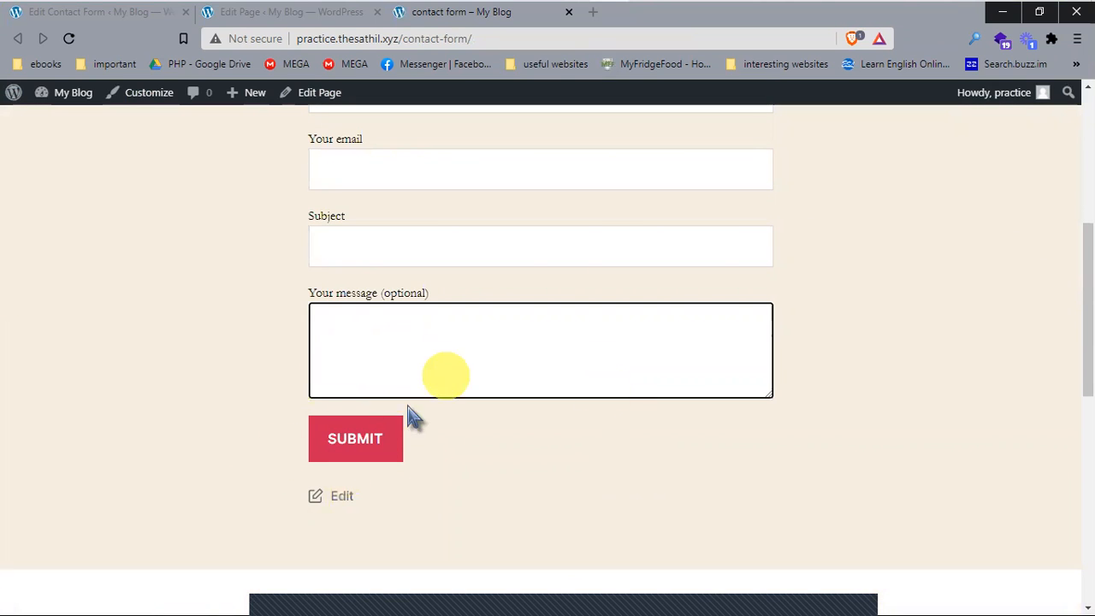
left_click(101, 12)
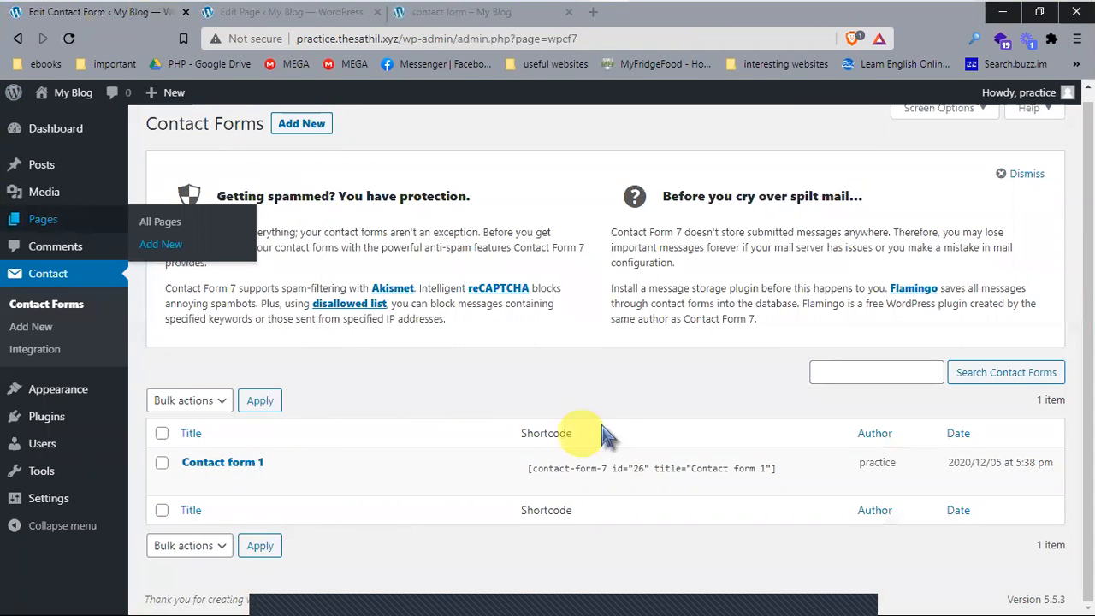
left_click(570, 476)
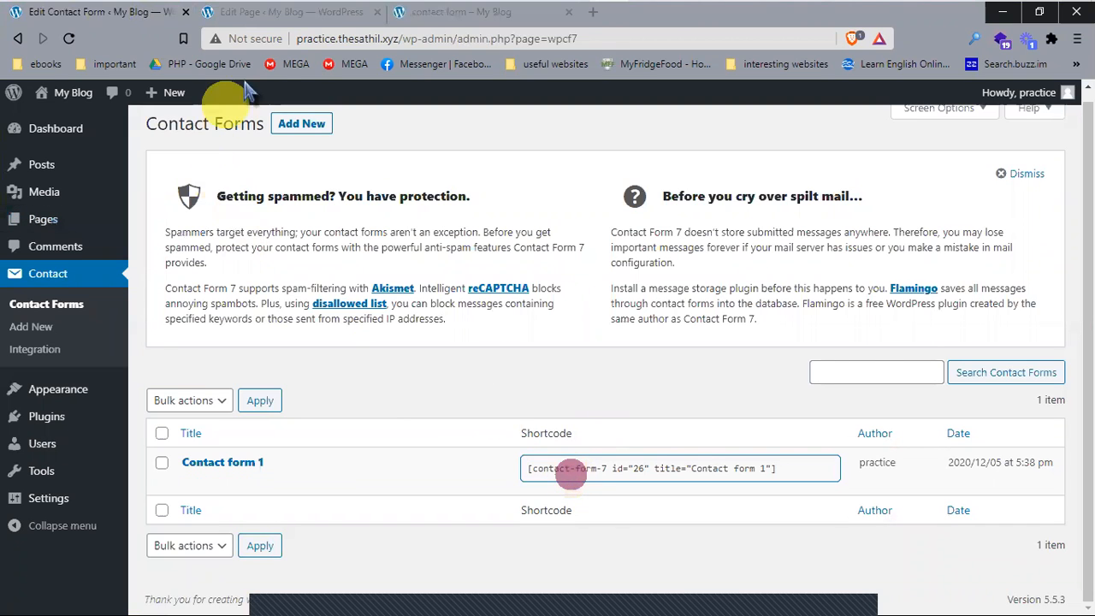
left_click(291, 12)
left_click(488, 13)
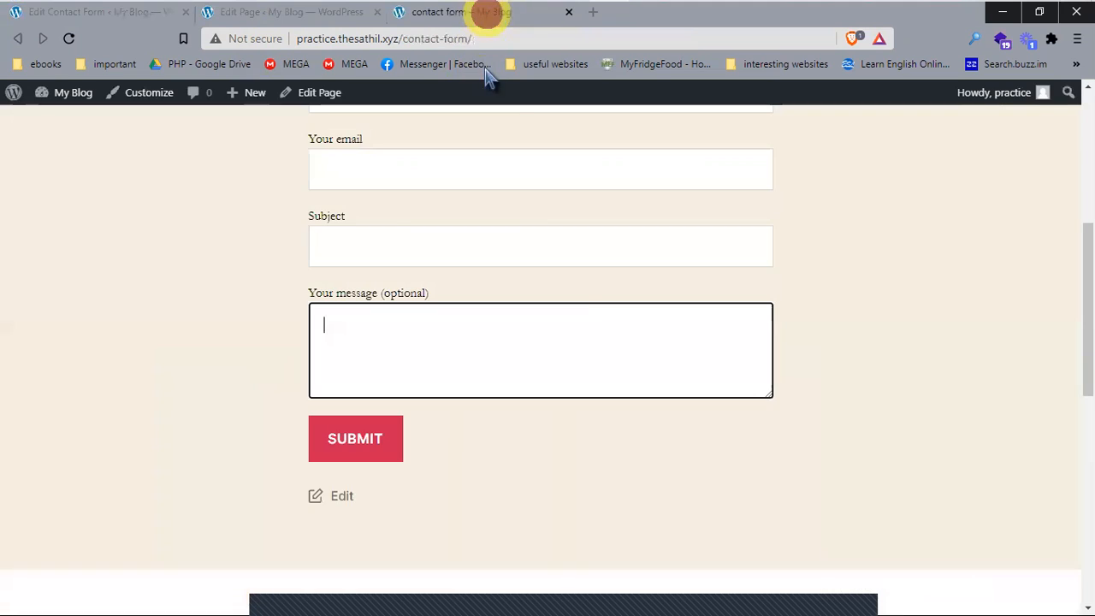
scroll(881, 544, "up", 5)
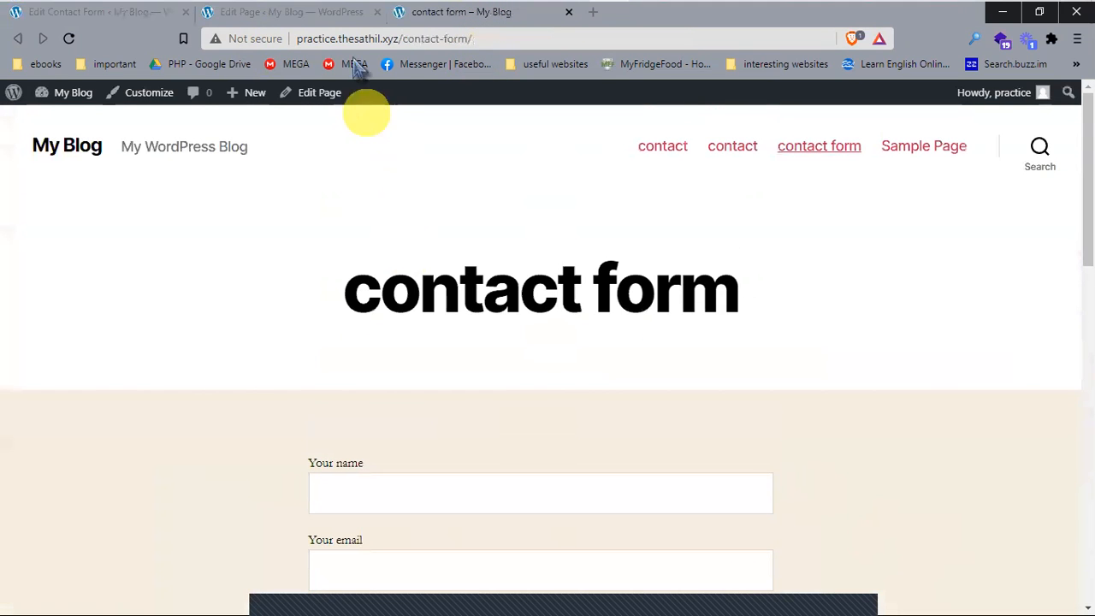
left_click(342, 12)
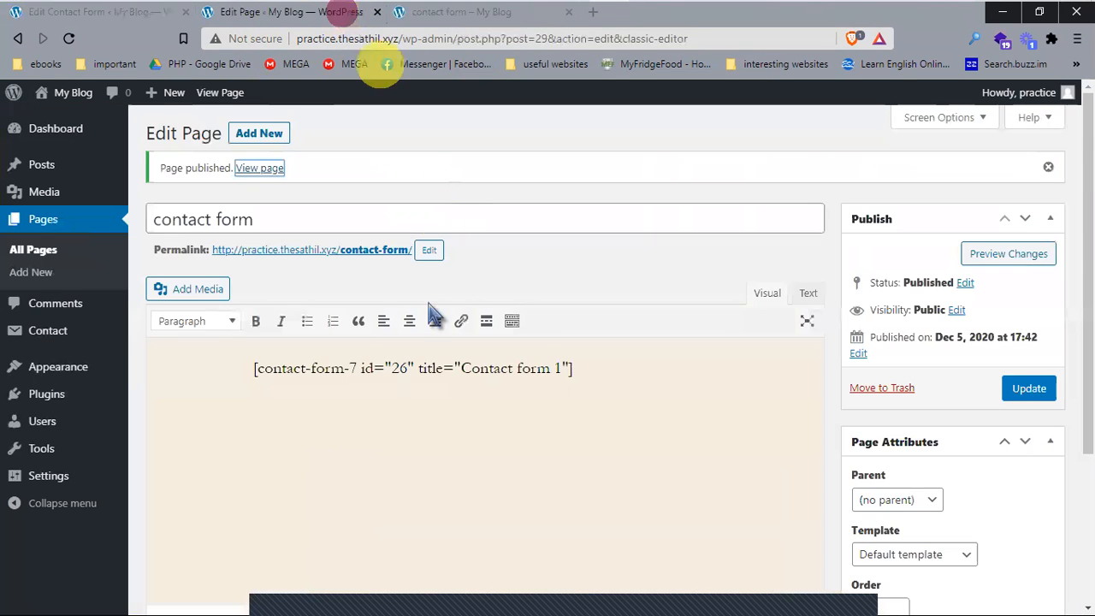
left_click(147, 12)
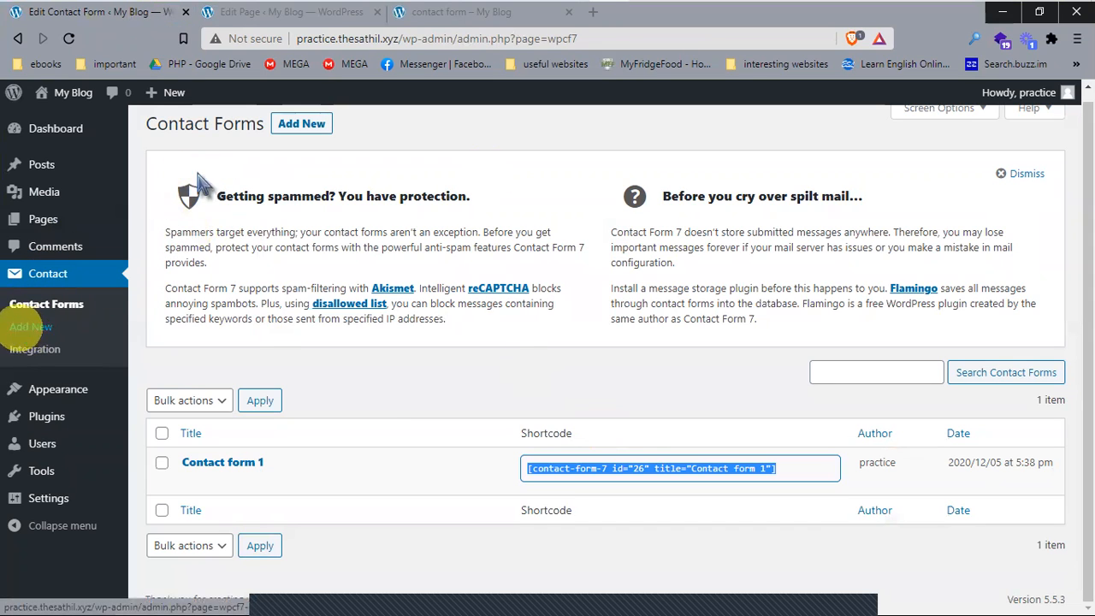
Step: Start a new contact form and delete its default form template
left_click(318, 120)
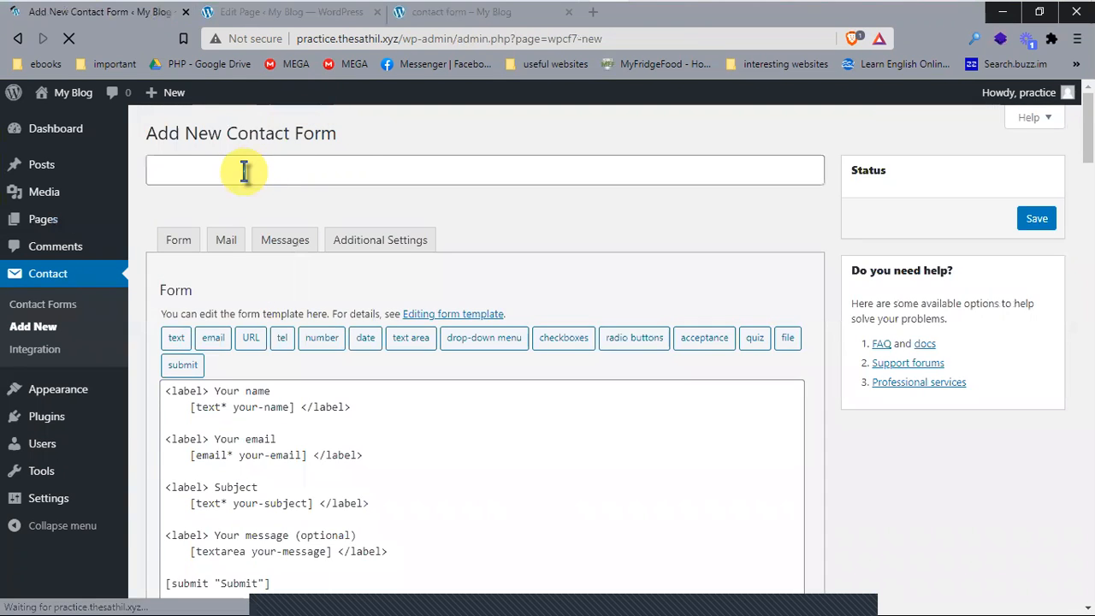
scroll(282, 437, "down", 2)
left_click_drag(296, 442, 246, 358)
scroll(416, 428, "up", 2)
left_click(214, 167)
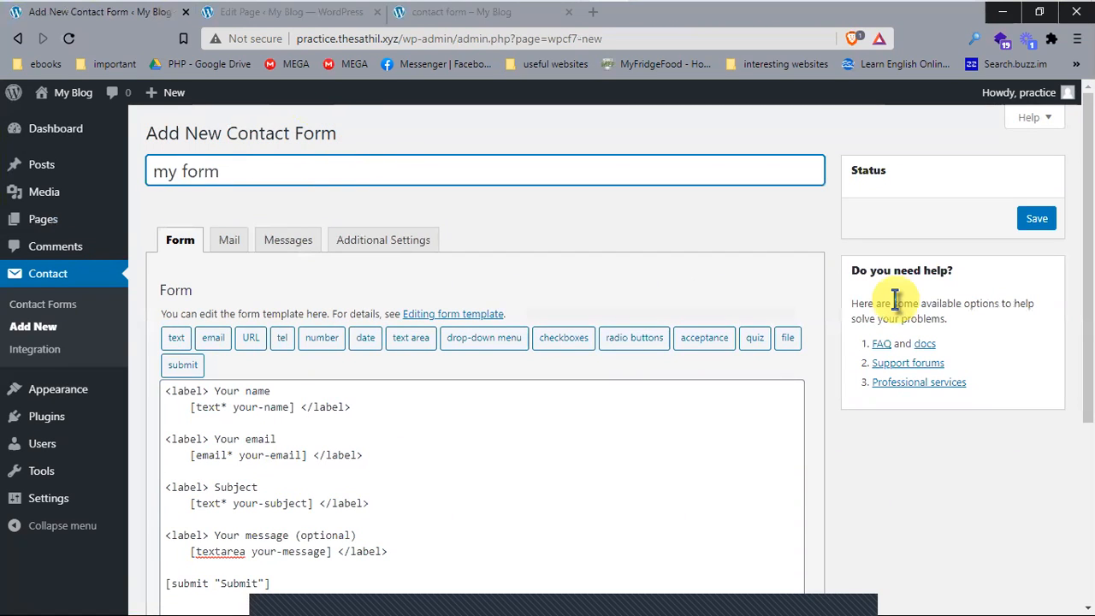
scroll(410, 488, "down", 1)
left_click_drag(294, 502, 176, 306)
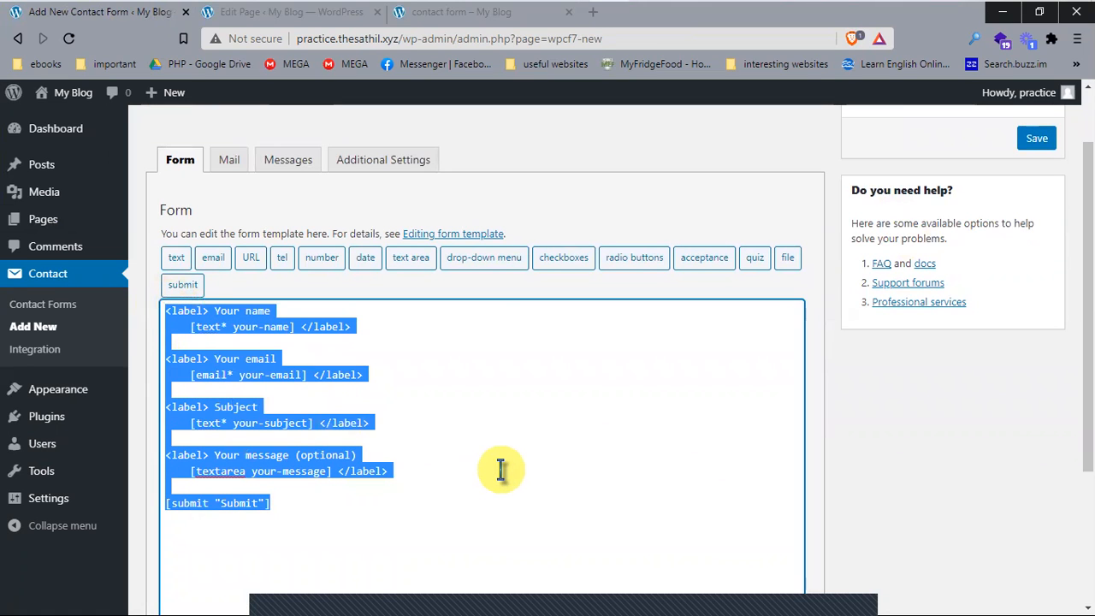
key("Delete")
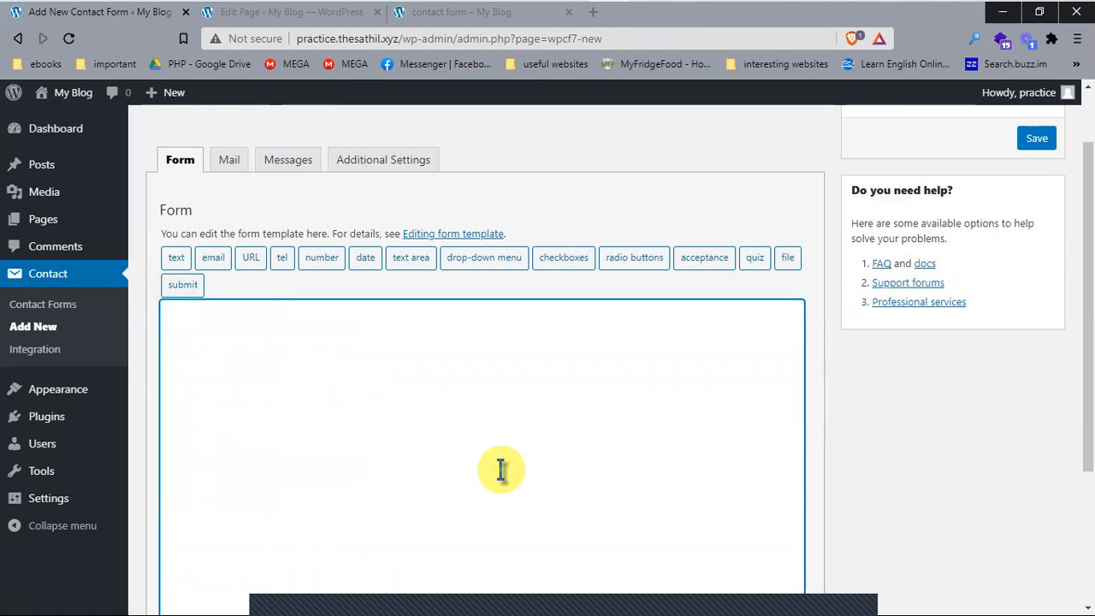
Step: Move the Edit Page tab to first position and return to the empty form template
left_click(443, 18)
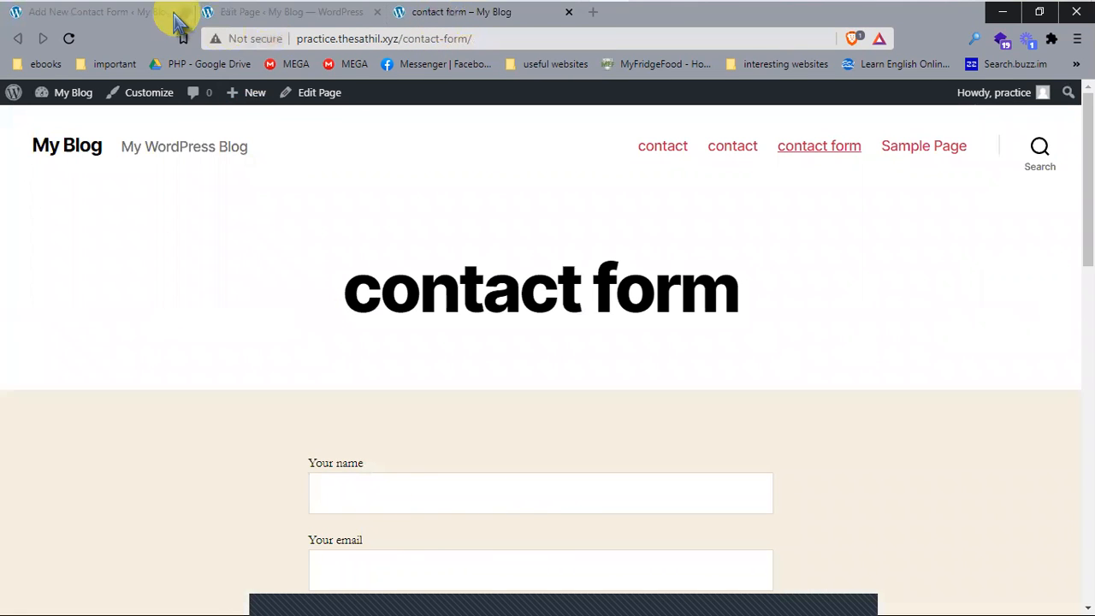
mouse_move(266, 10)
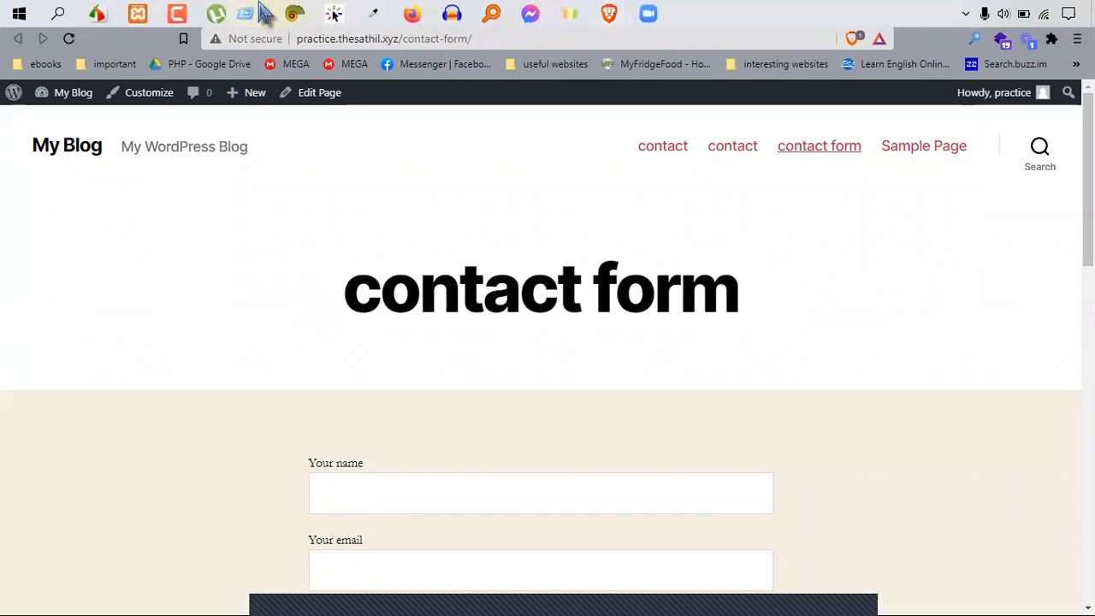
left_click(219, 254)
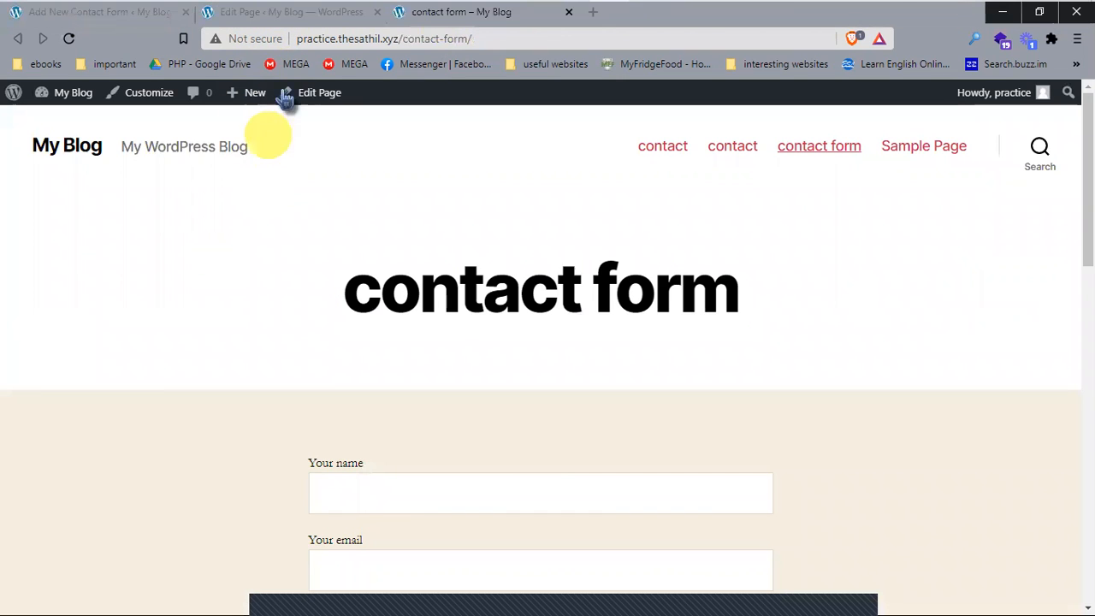
left_click_drag(289, 17, 31, 12)
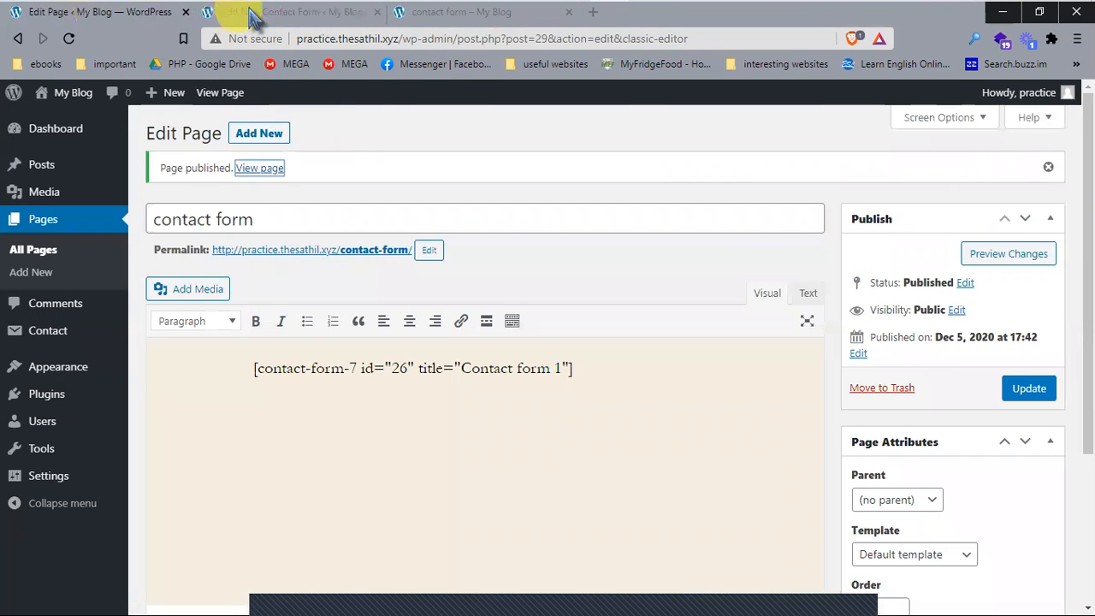
left_click(254, 14)
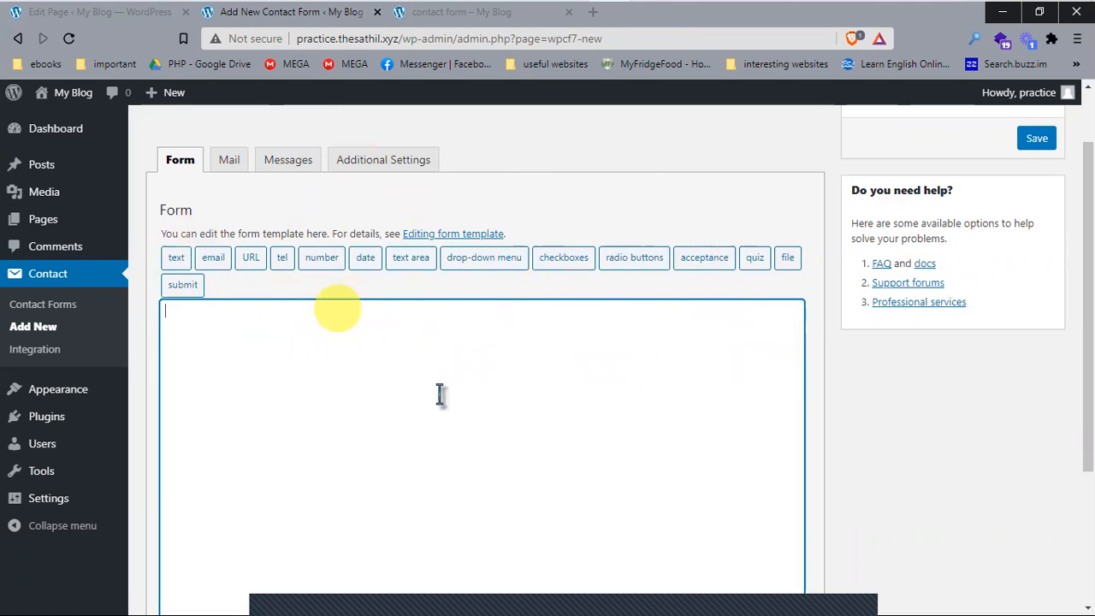
left_click(568, 379)
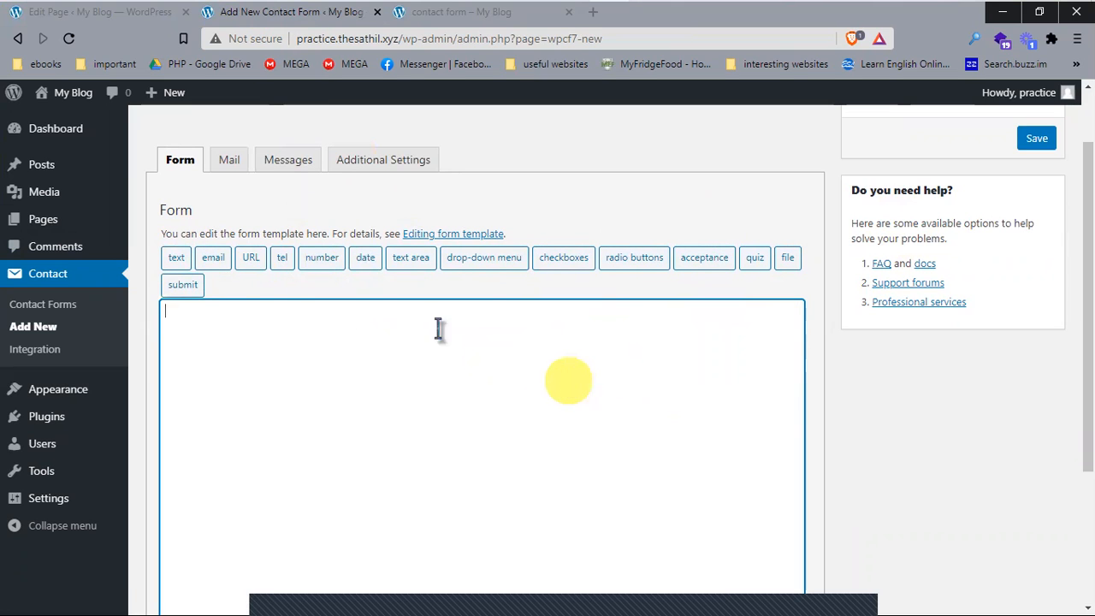
Step: Build a required text field tag (text-155) with default value 'Full Name' in the text generator
left_click(179, 257)
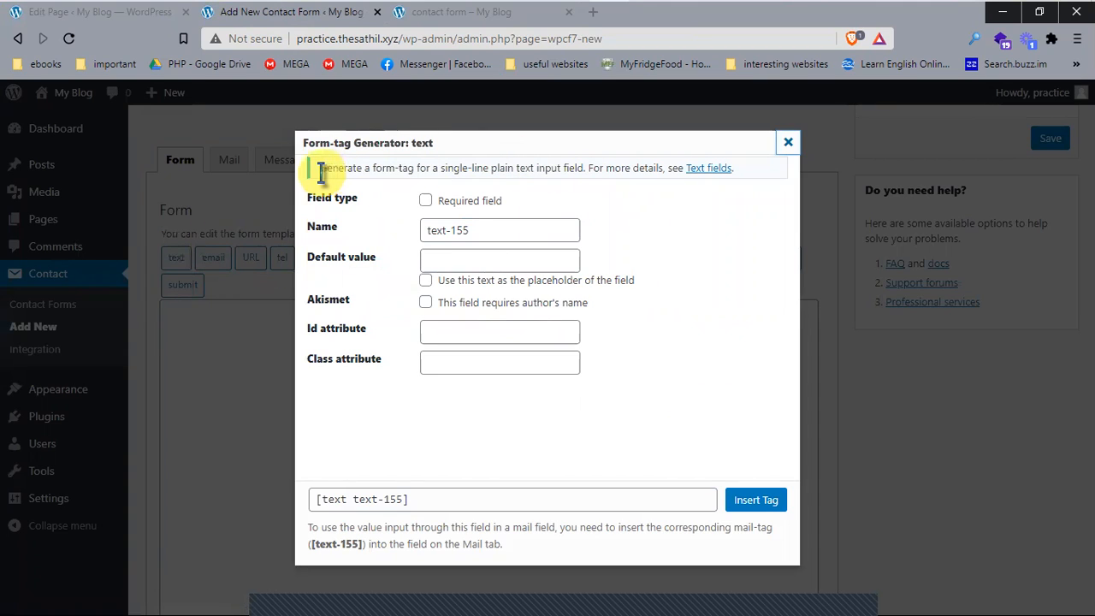
left_click_drag(306, 198, 362, 183)
left_click(401, 205)
left_click_drag(502, 201, 451, 205)
left_click(579, 206)
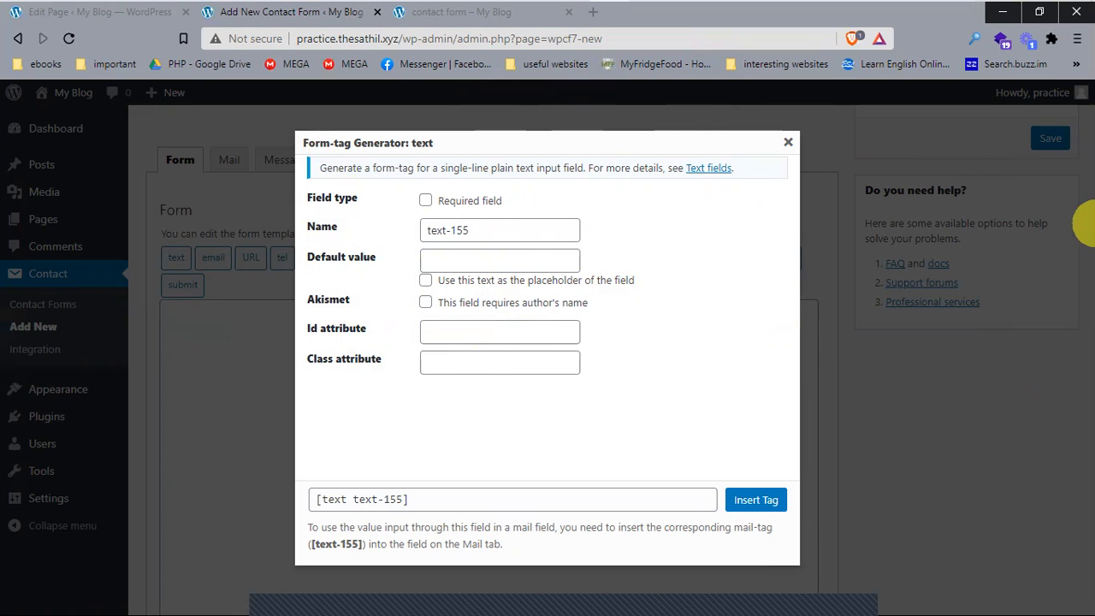
left_click(425, 199)
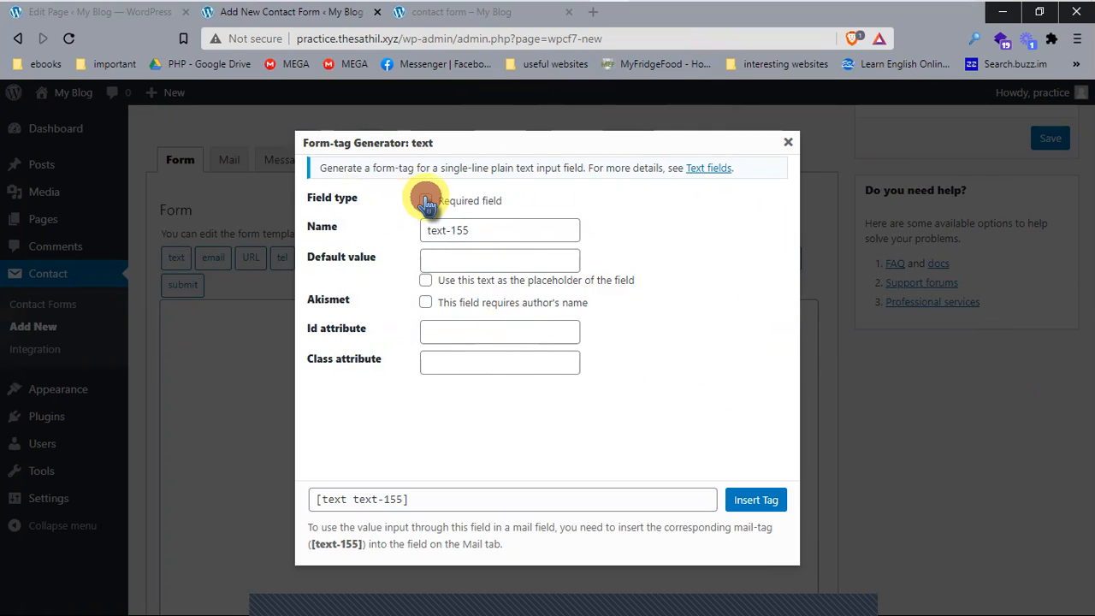
left_click(494, 234)
left_click(491, 261)
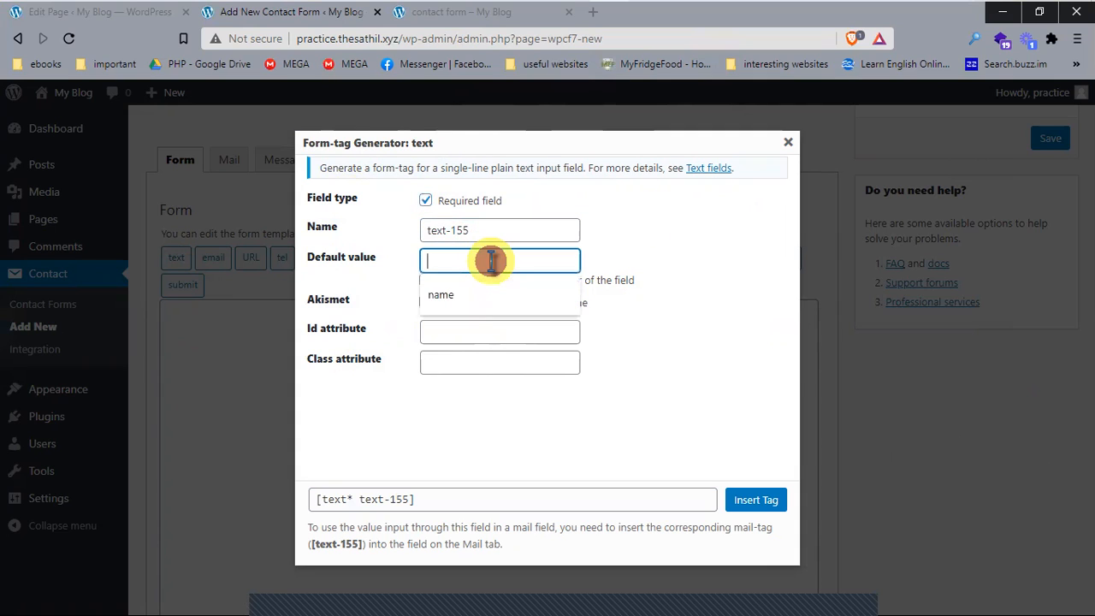
double_click(351, 257)
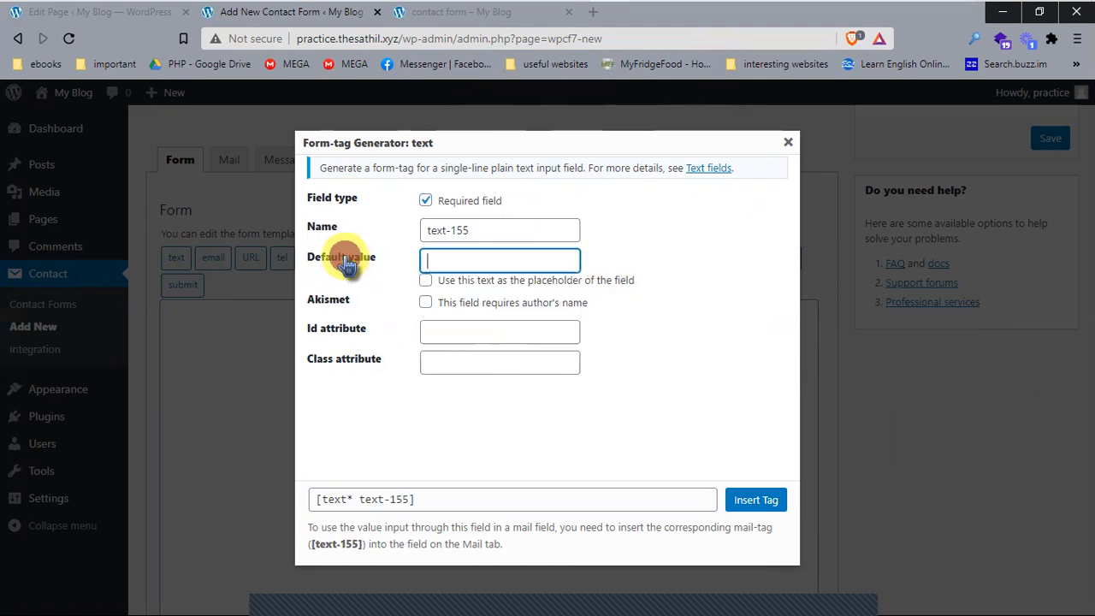
left_click(511, 260)
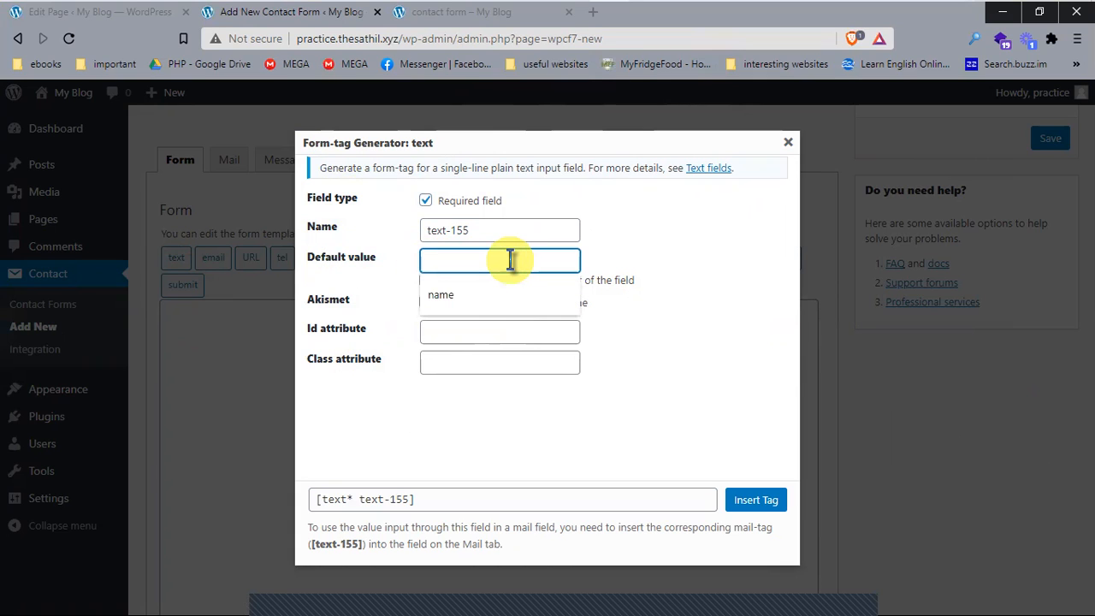
type("Full Name")
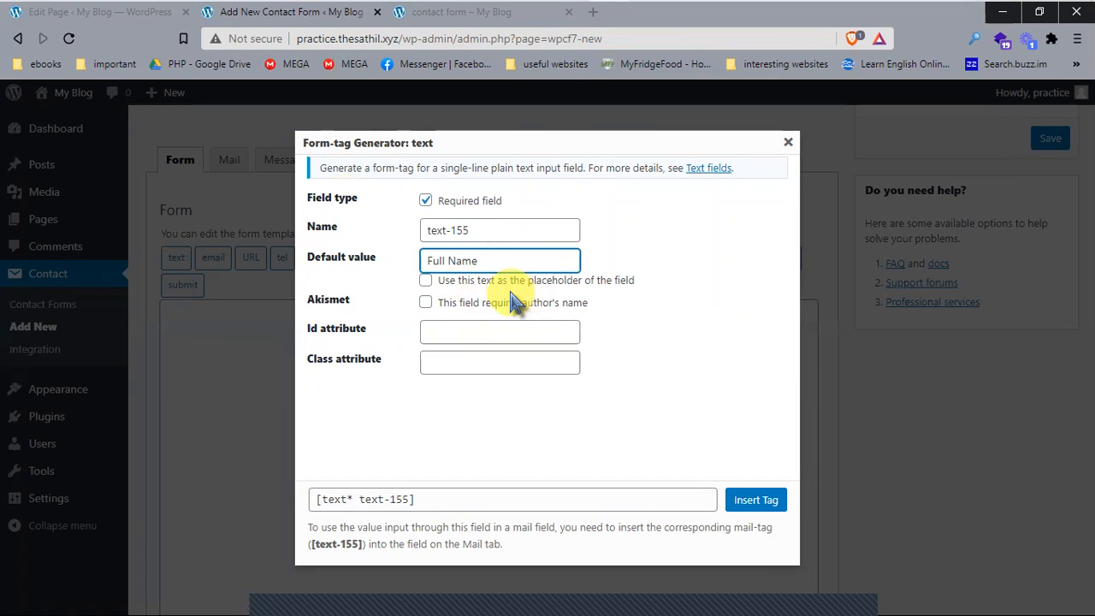
left_click_drag(642, 280, 462, 297)
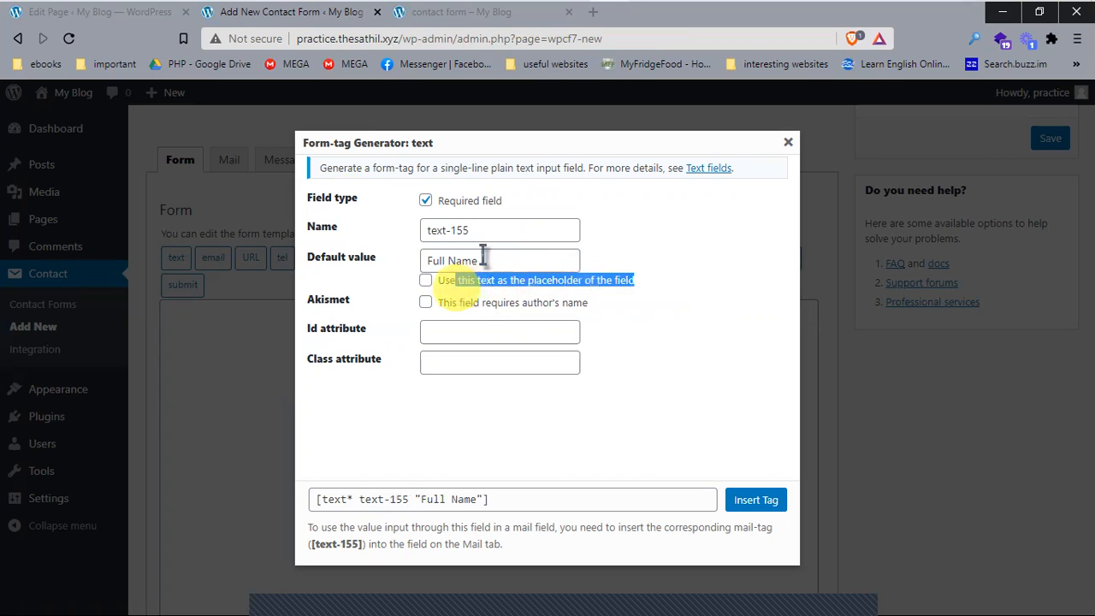
Step: Check the Your name field on the live contact form page
left_click(437, 12)
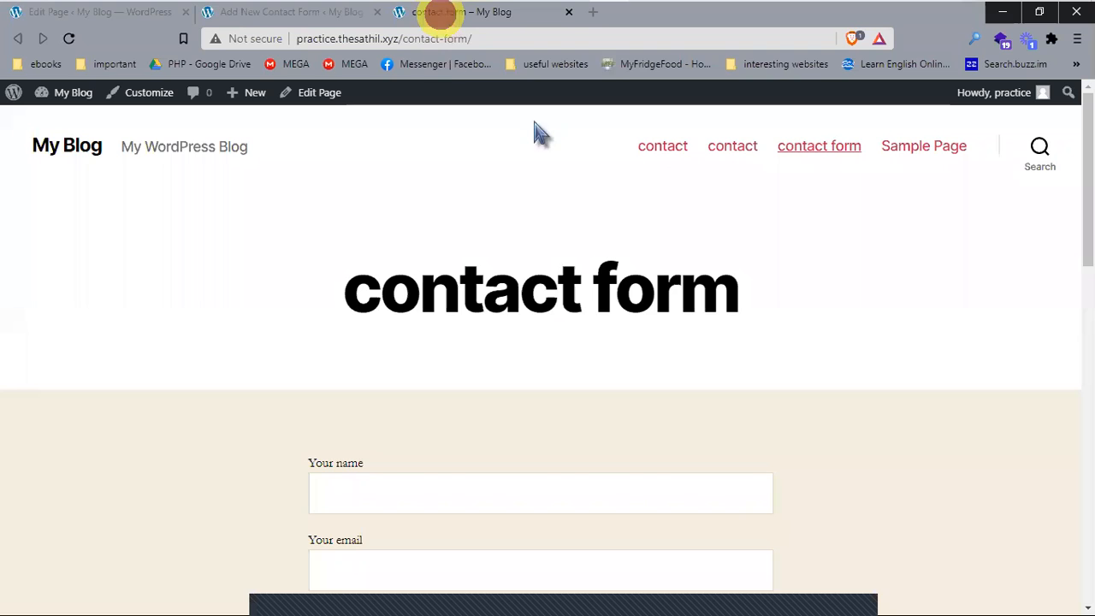
scroll(428, 435, "down", 2)
left_click_drag(368, 301, 301, 309)
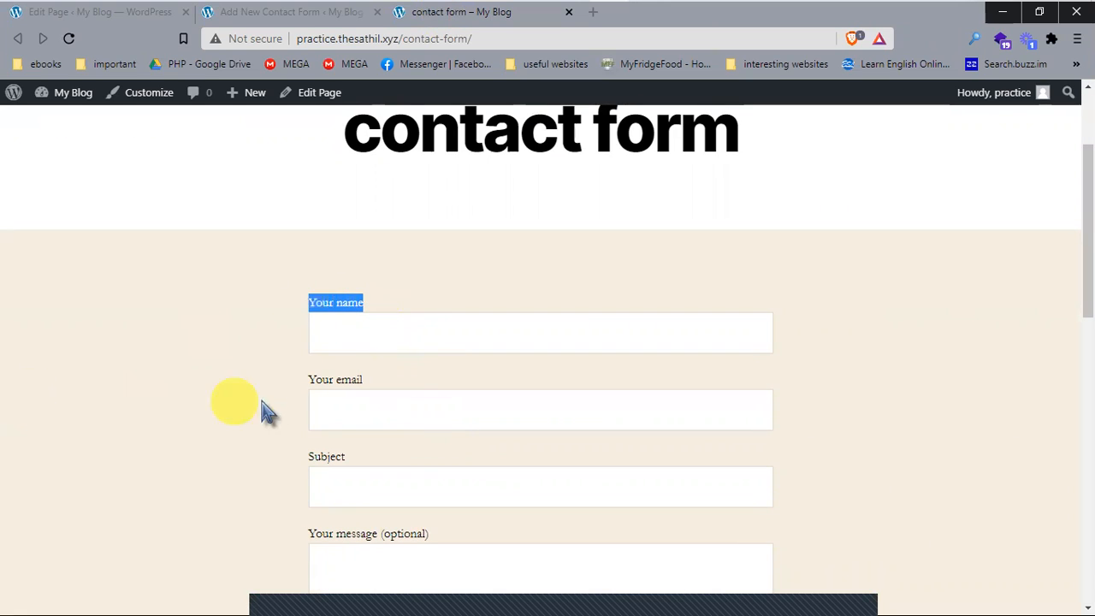
left_click(338, 333)
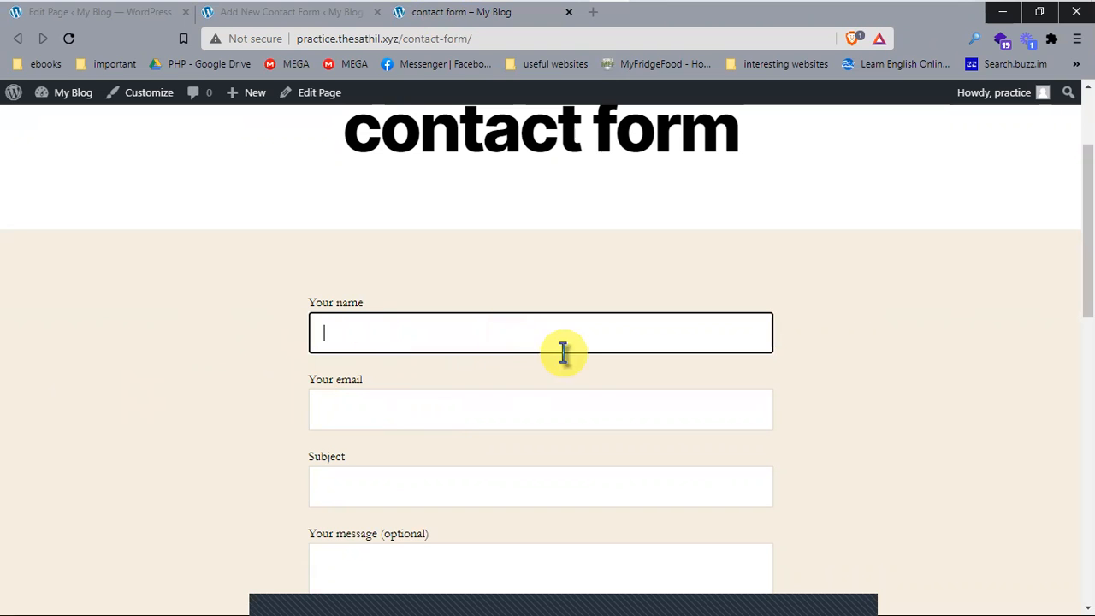
scroll(435, 342, "up", 1)
scroll(371, 362, "down", 2)
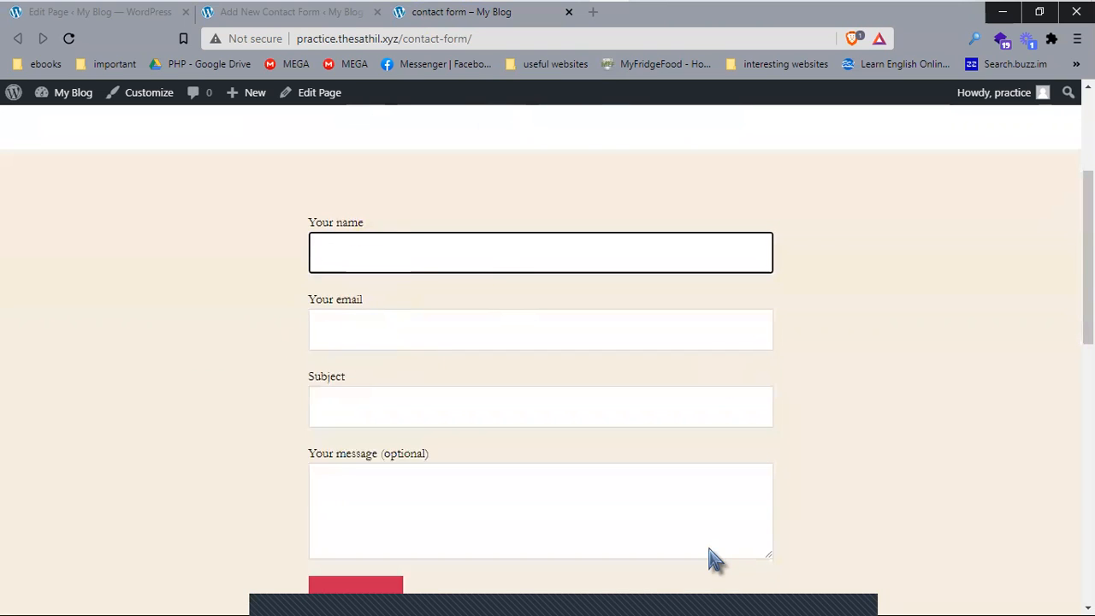
Step: Insert the required name field with placeholder 'Enter your full name' into the template
left_click(330, 12)
triple_click(481, 260)
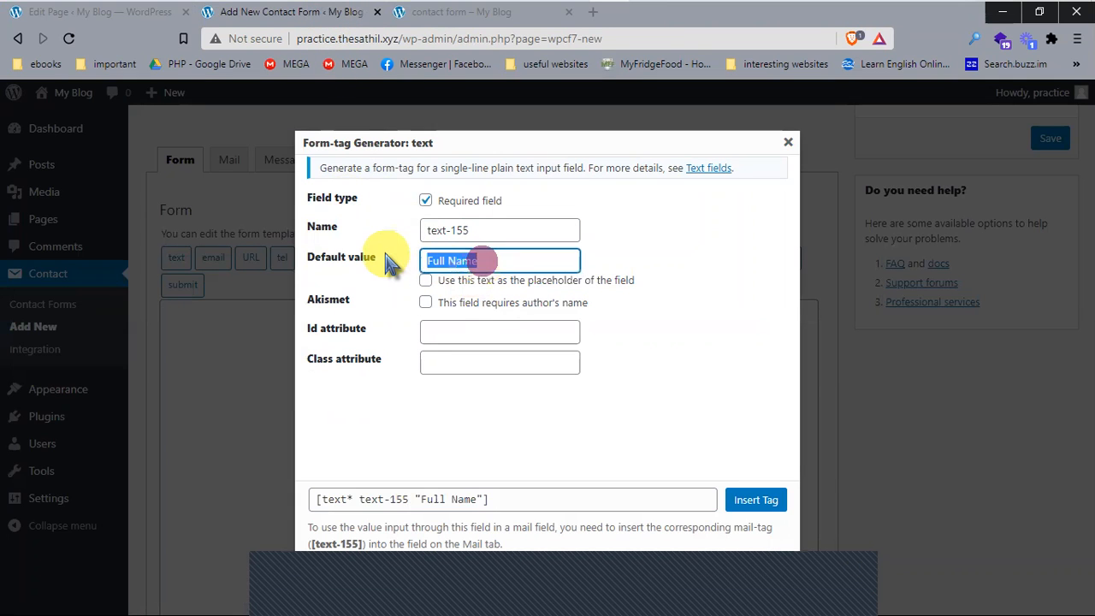
type("Enter you full")
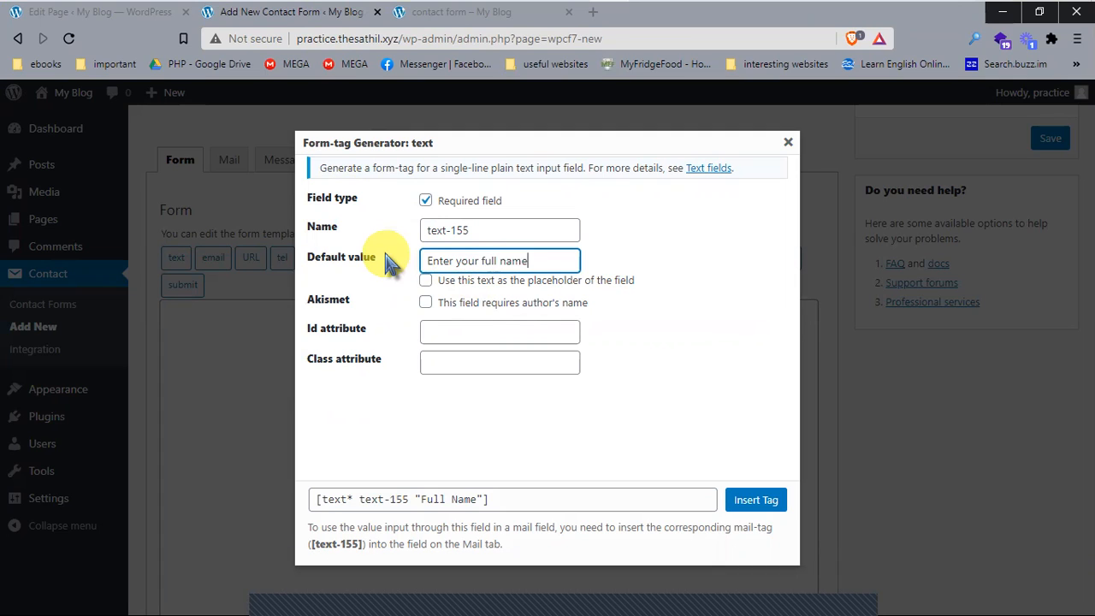
left_click(500, 285)
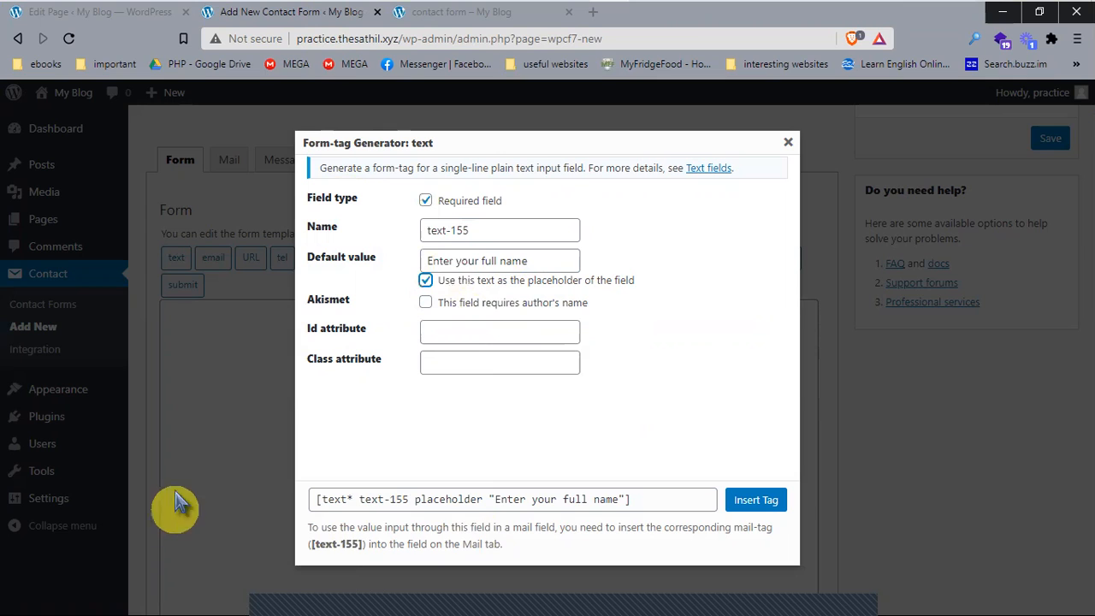
left_click(319, 500)
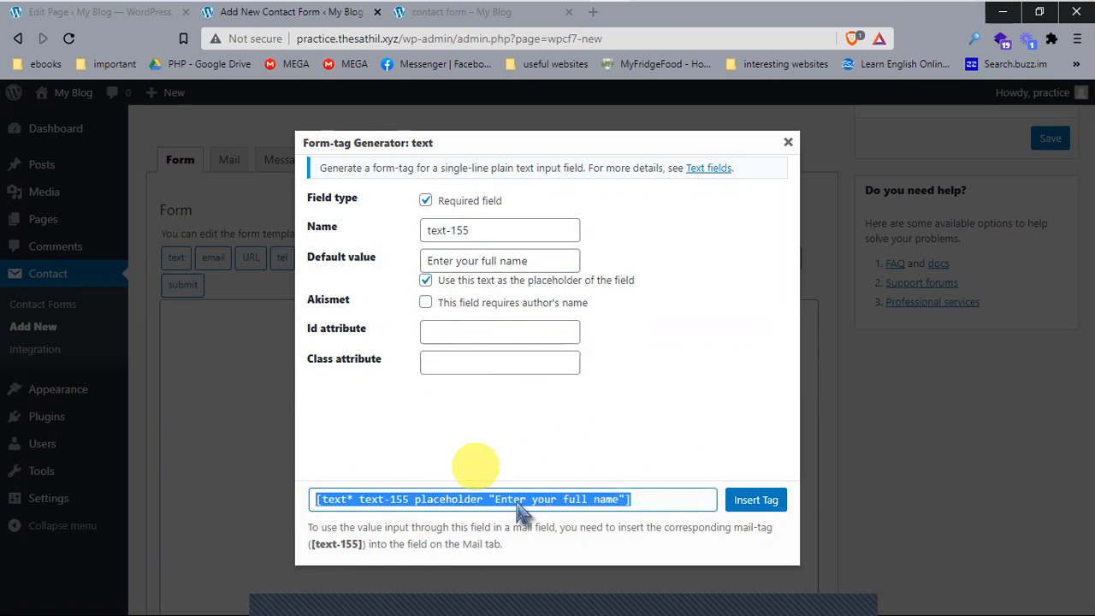
left_click(753, 503)
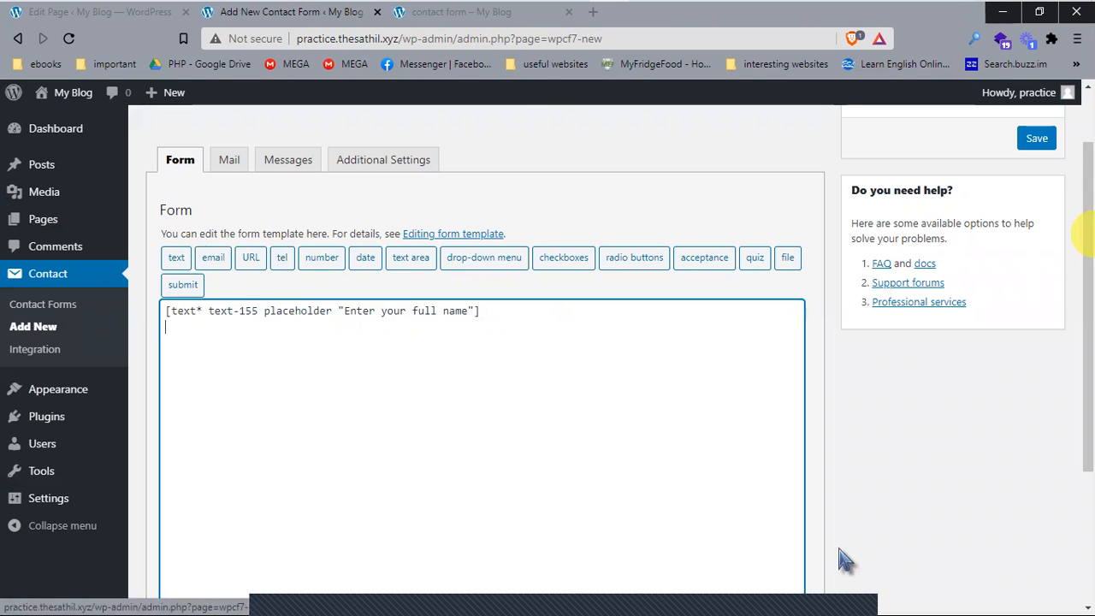
Step: Insert a required email field (email-272) with placeholder 'Enter your Email'
left_click(209, 257)
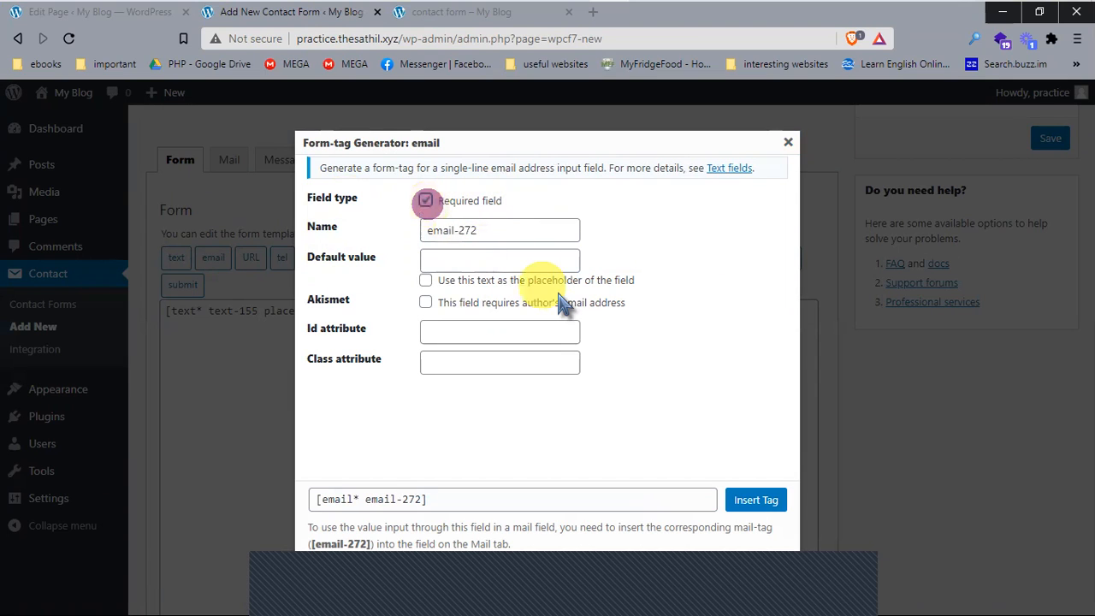
triple_click(489, 228)
left_click(481, 259)
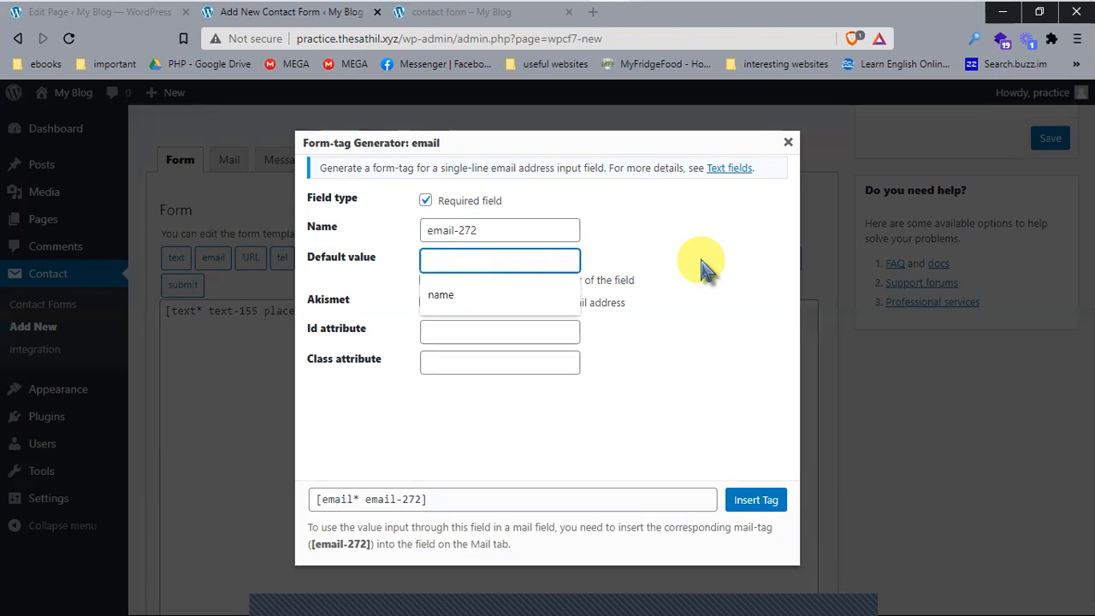
type("ent")
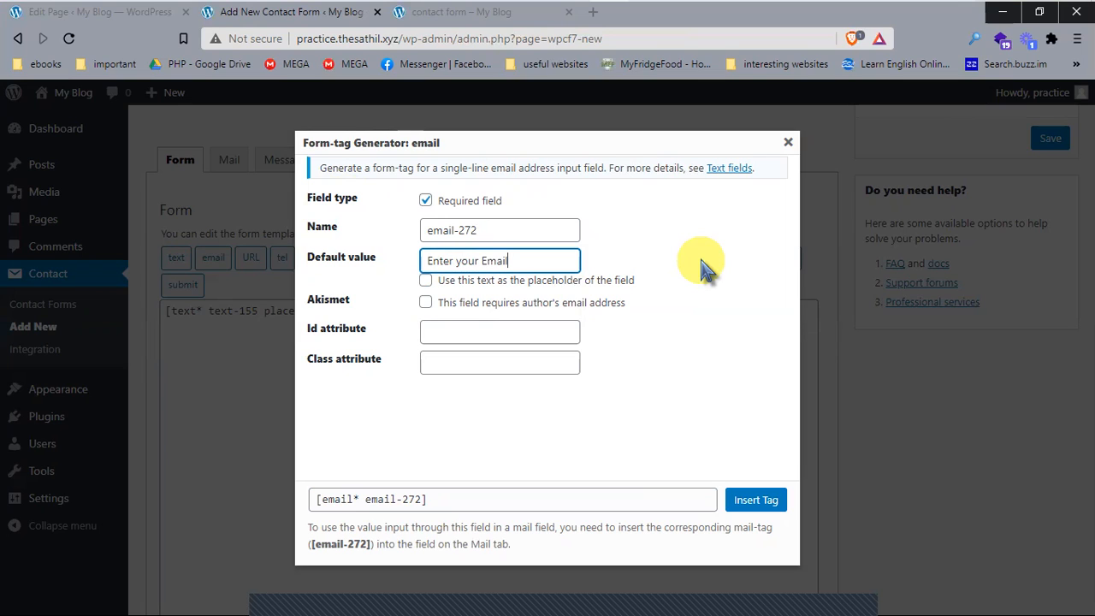
left_click(633, 283)
left_click(425, 279)
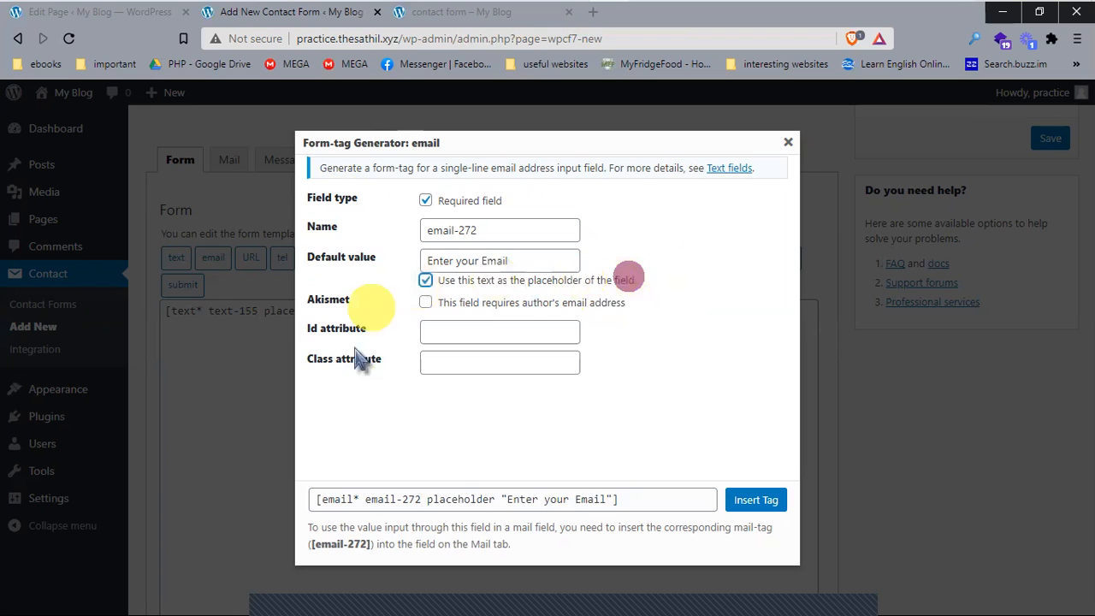
left_click(758, 500)
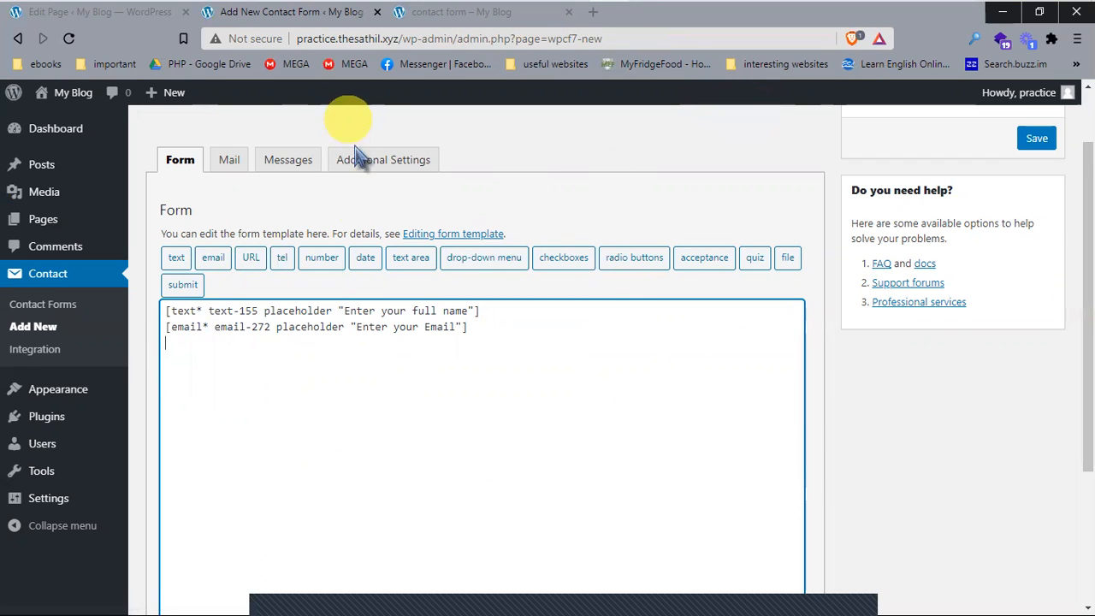
Step: On the template's third line, start a required telephone field tag (tel-717)
left_click(285, 259)
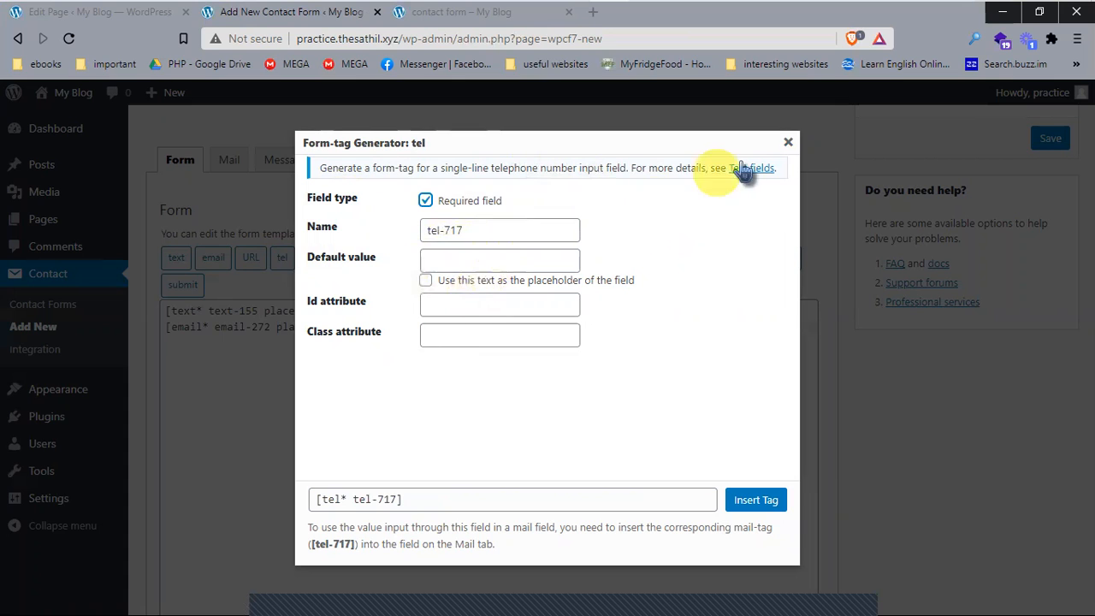
left_click(788, 142)
left_click_drag(209, 324, 196, 327)
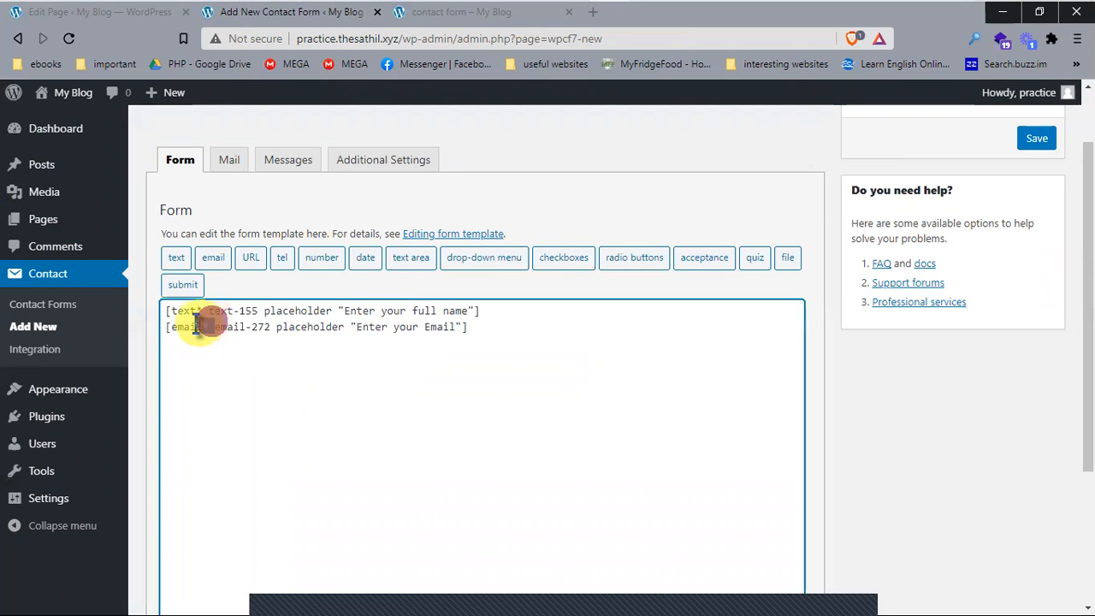
left_click(383, 483)
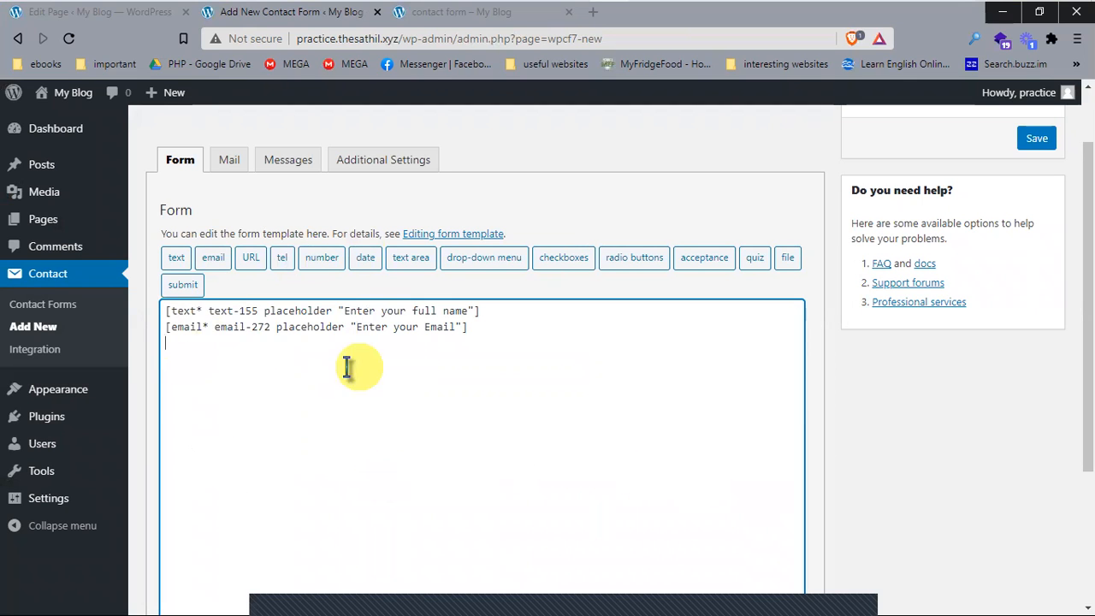
left_click(316, 257)
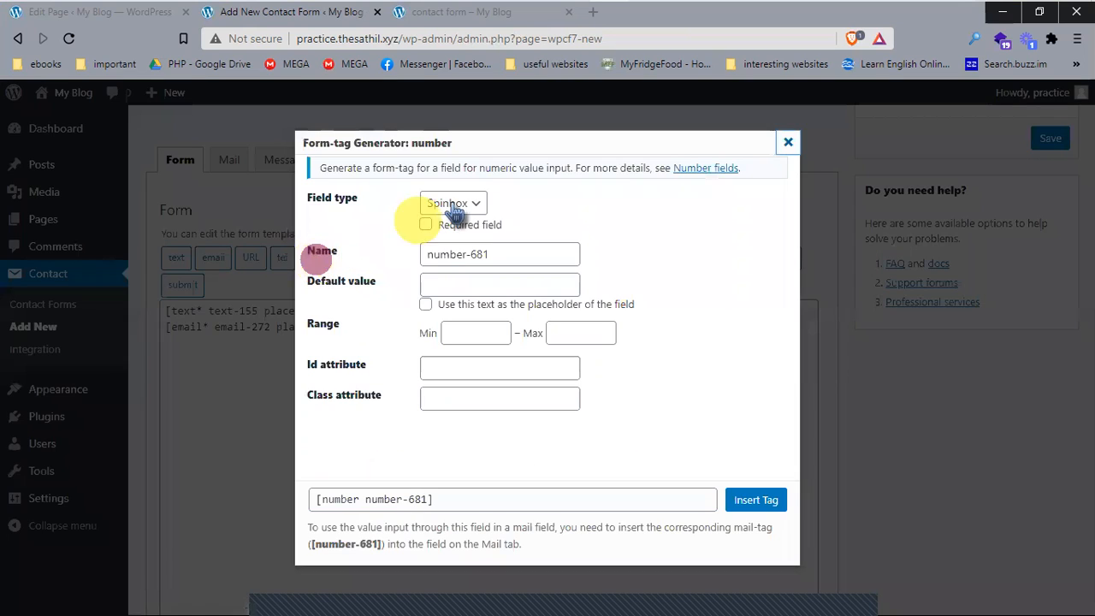
left_click(788, 142)
left_click(281, 256)
left_click(469, 198)
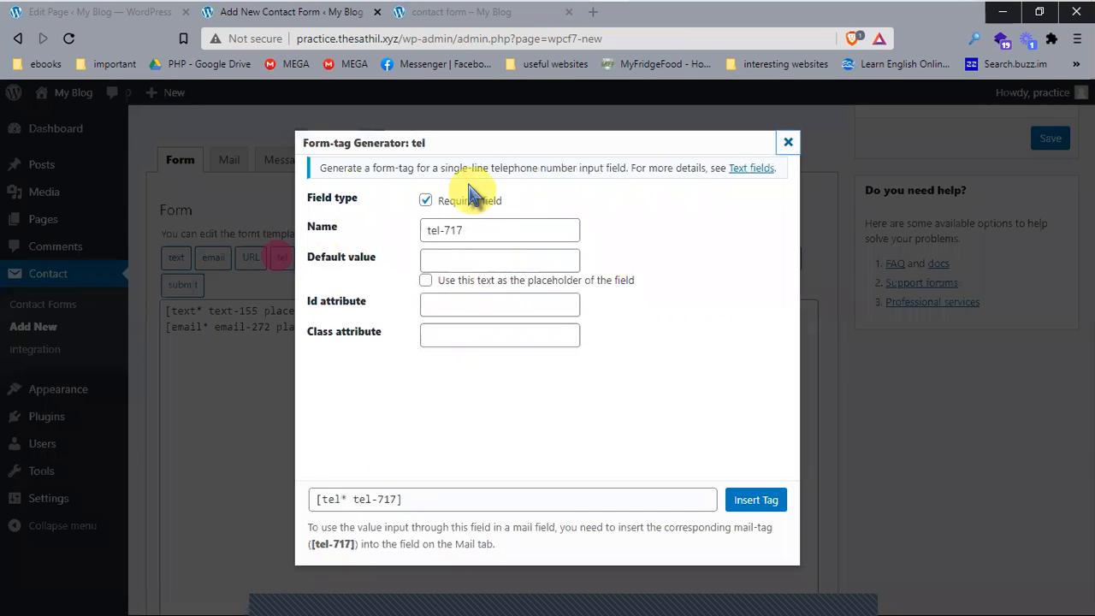
Step: Insert the tel field with placeholder 'Your Mobile Number' into the template
left_click(470, 259)
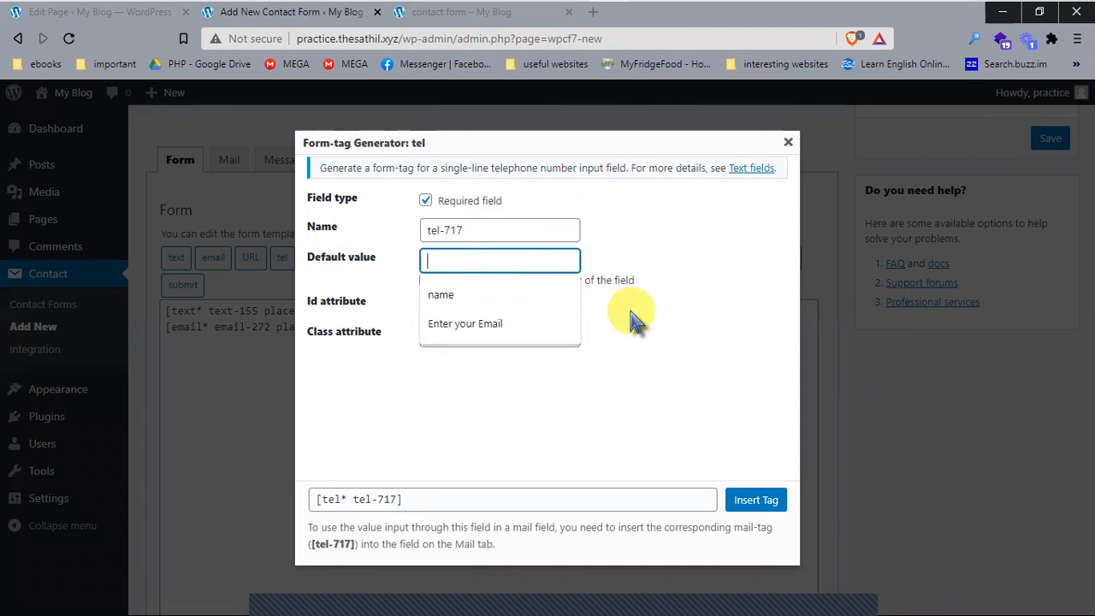
type("Your Mobile Number")
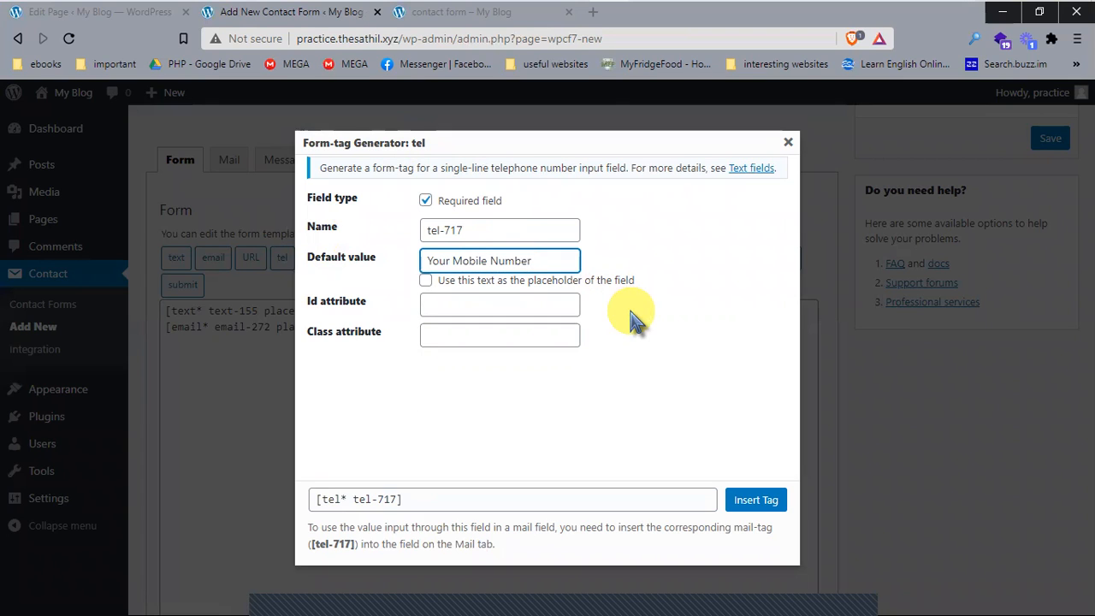
left_click(575, 280)
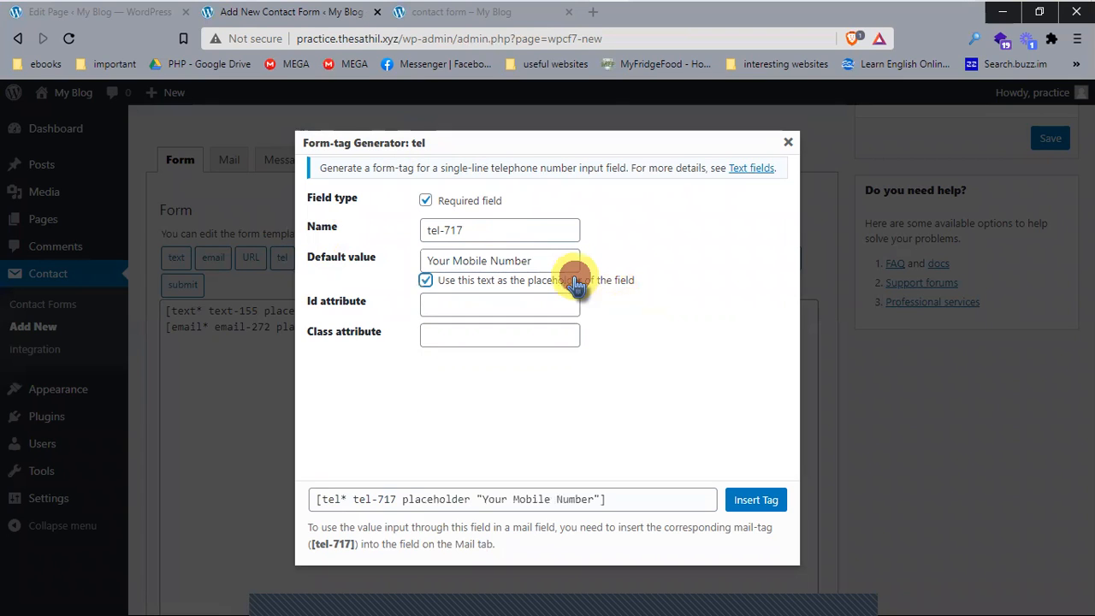
left_click(759, 502)
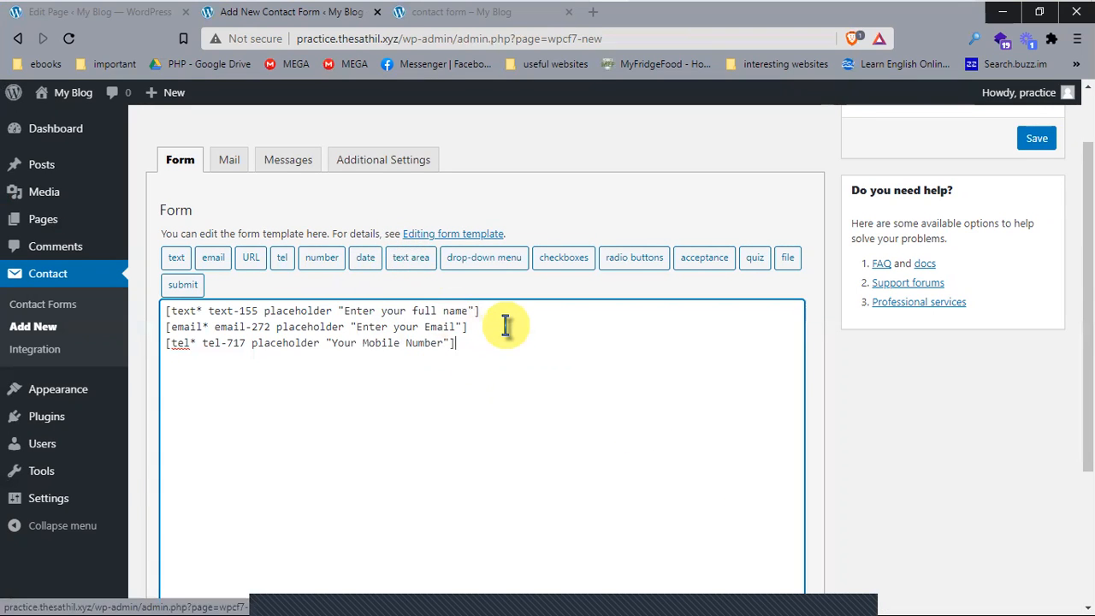
Step: Check the message box on the live contact form page, then return to the editor
left_click(469, 24)
scroll(411, 266, "down", 3)
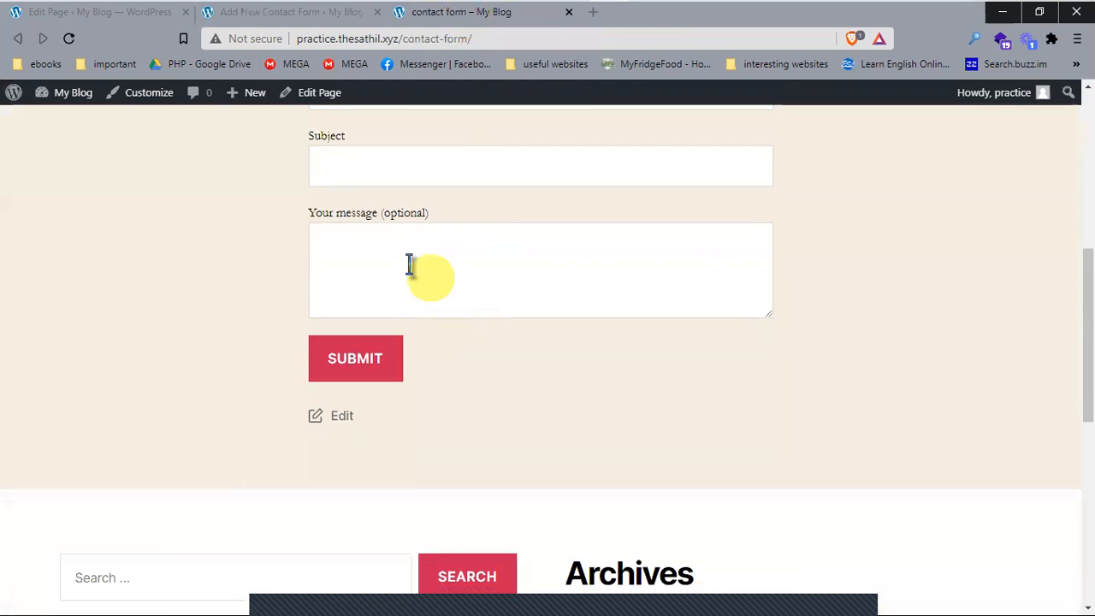
left_click(408, 262)
left_click(268, 17)
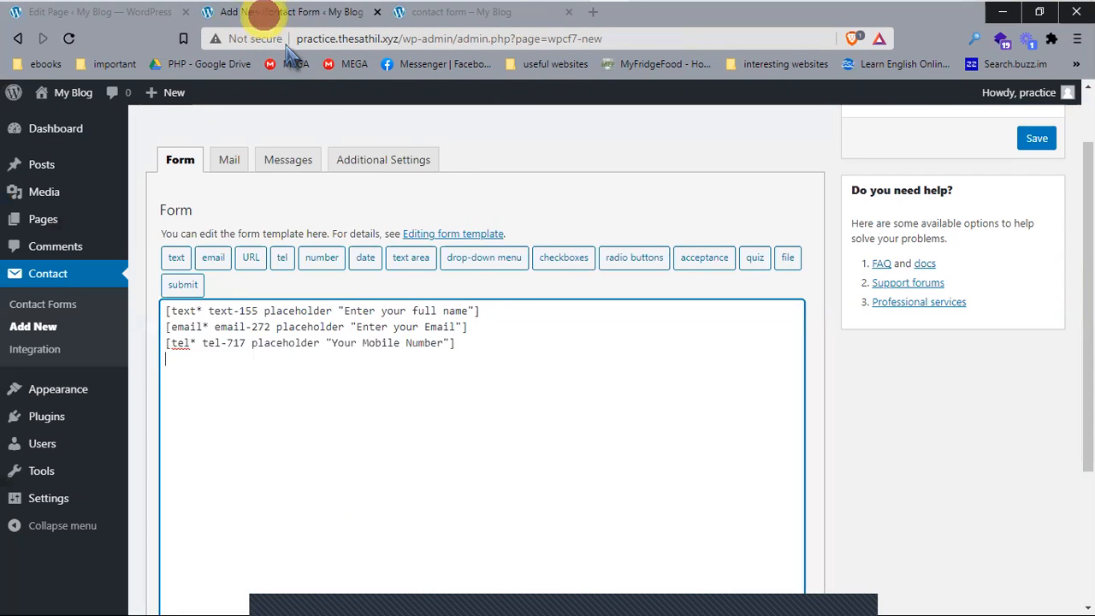
Step: Insert a textarea tag (textarea-480) with the placeholder 'contact us'
left_click(402, 259)
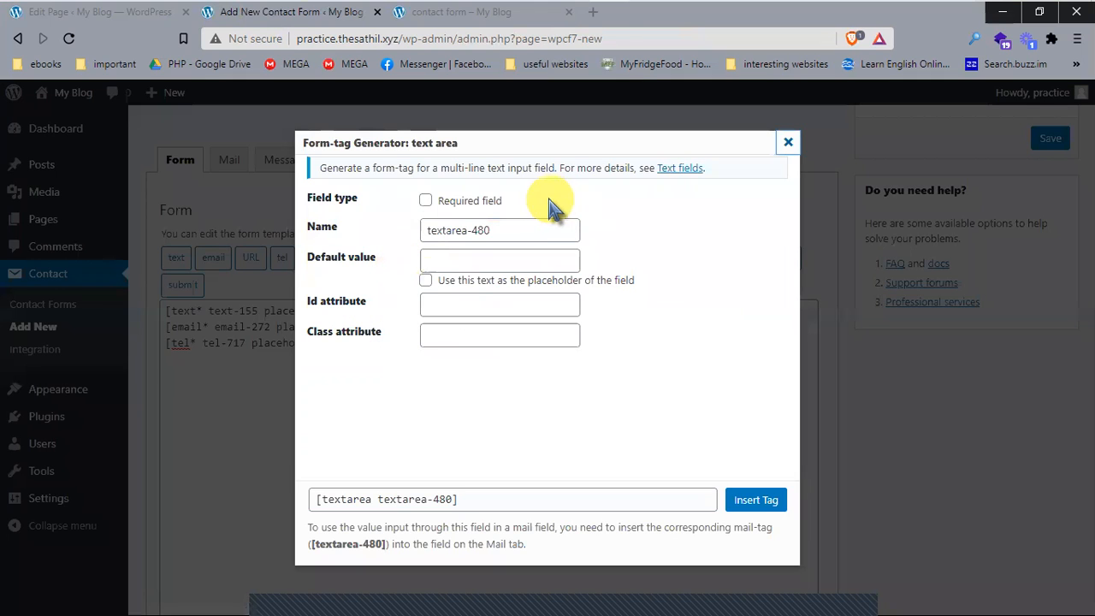
left_click_drag(540, 201, 450, 204)
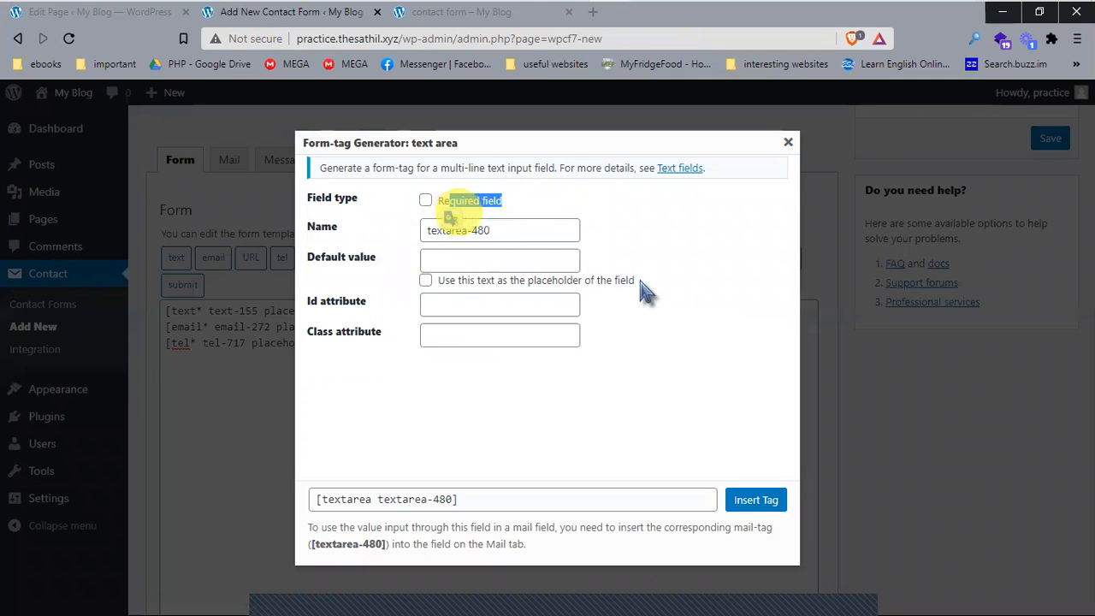
left_click(459, 256)
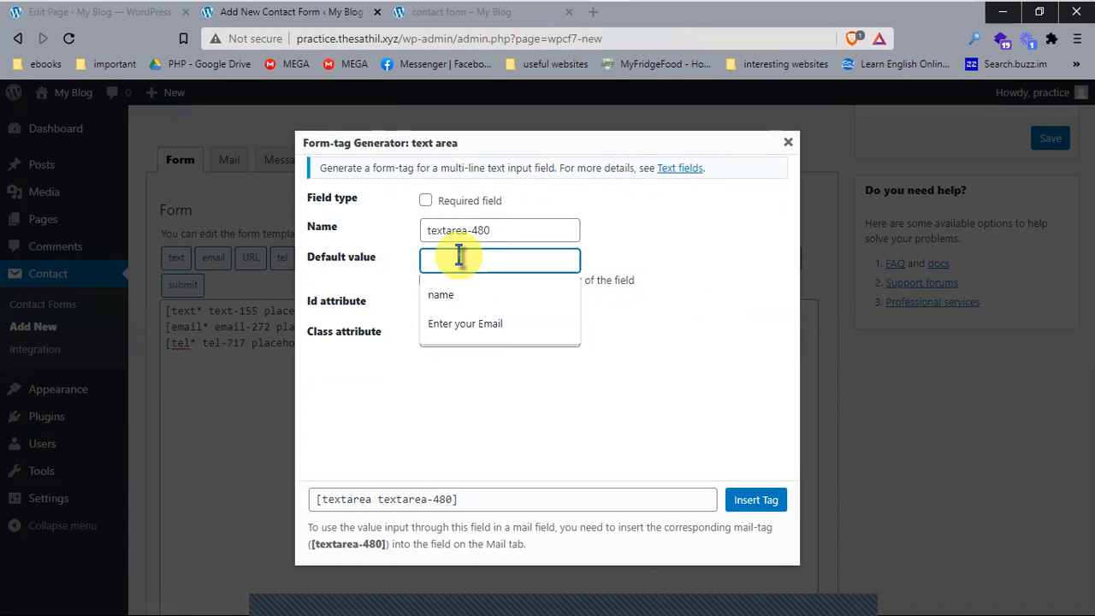
type("M")
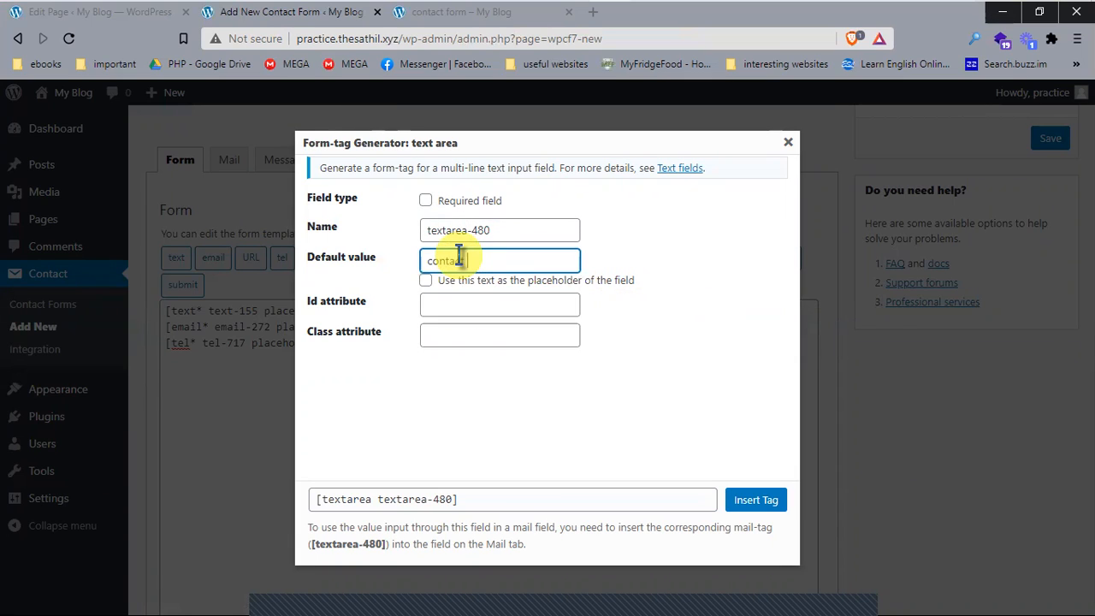
left_click(537, 282)
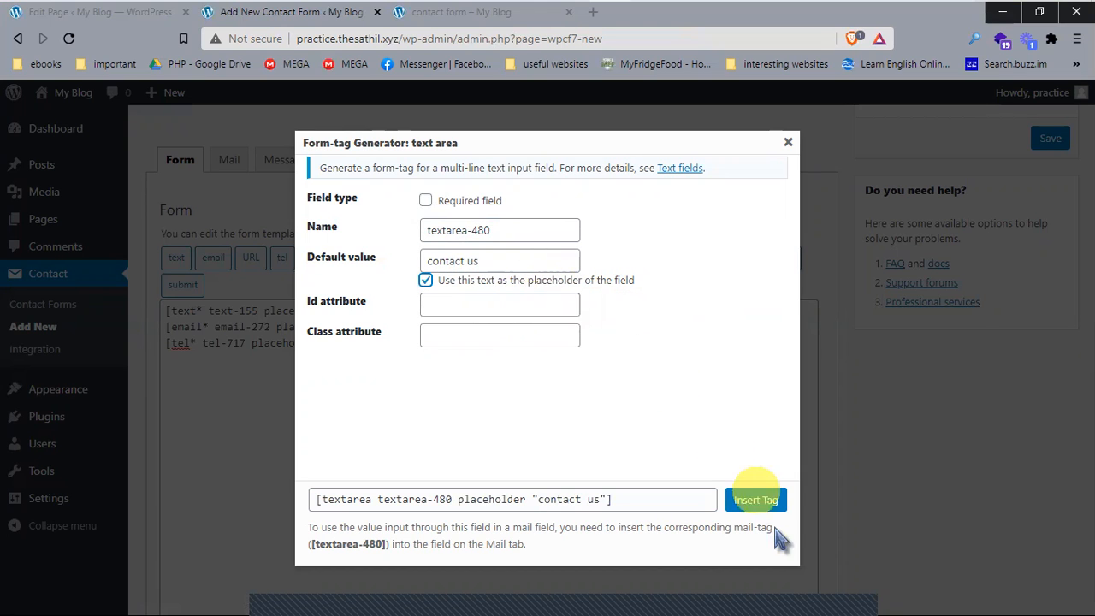
left_click(758, 505)
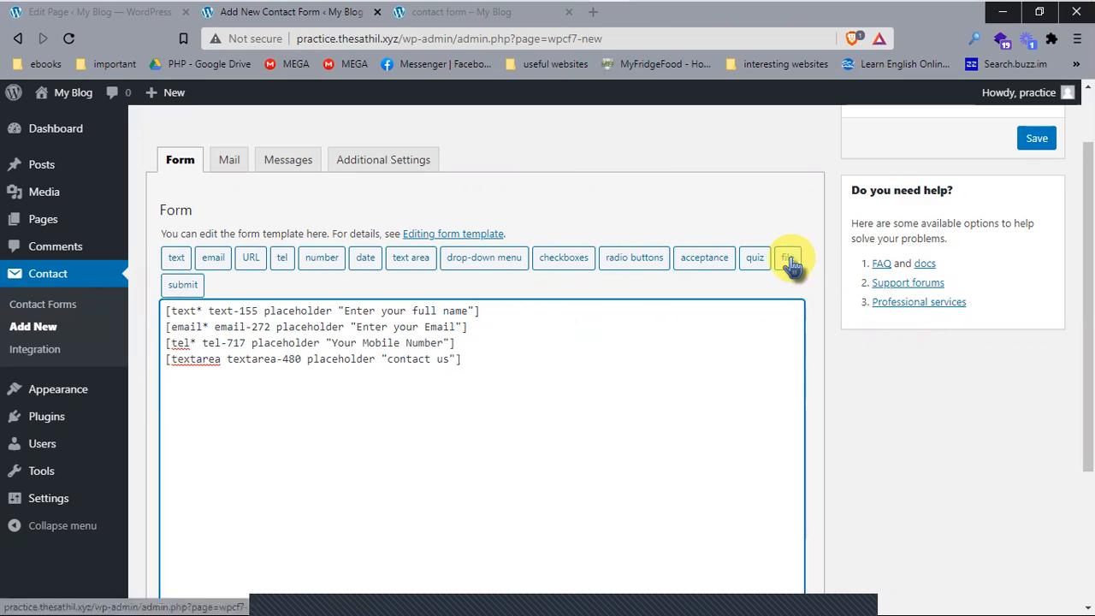
Step: Delete the stray dropped link, then insert a file tag limited to 100 bytes, types jpg|png|pdf
left_click_drag(791, 265, 701, 391)
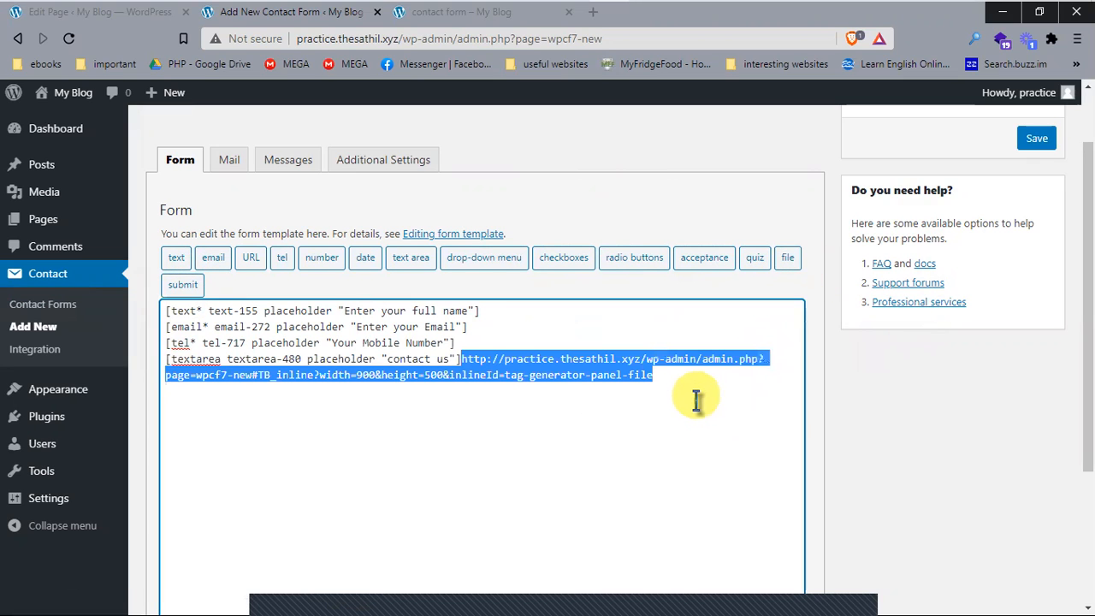
key("Delete")
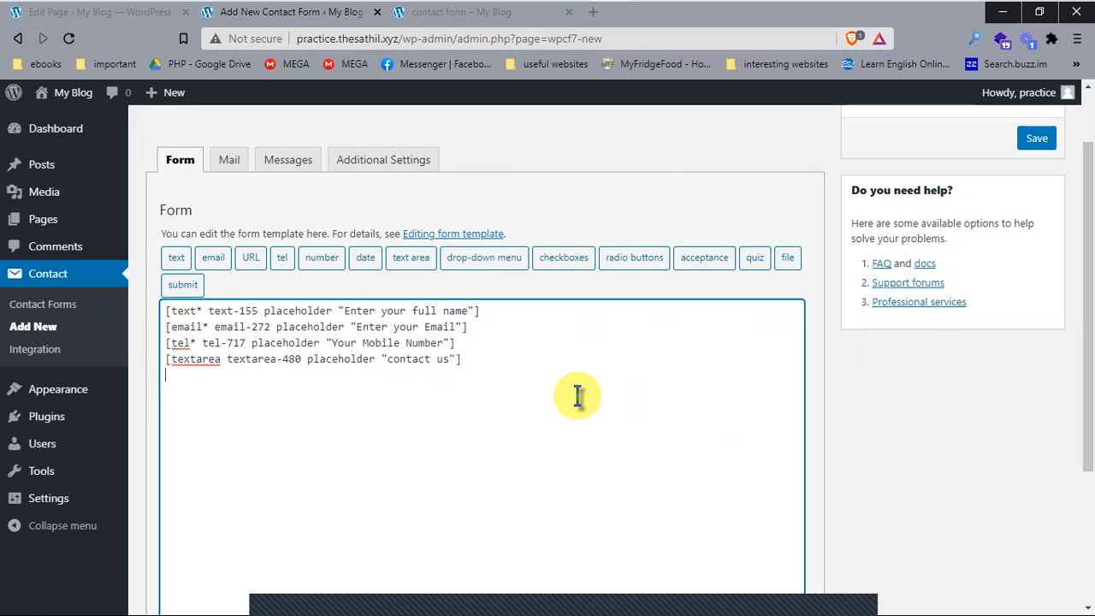
left_click(787, 257)
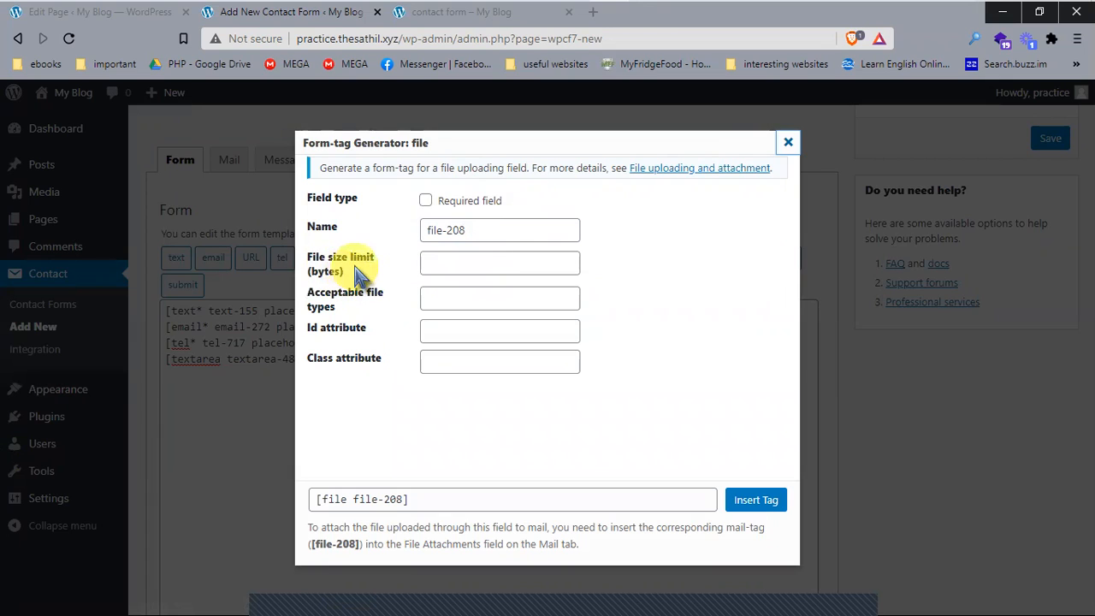
left_click(439, 264)
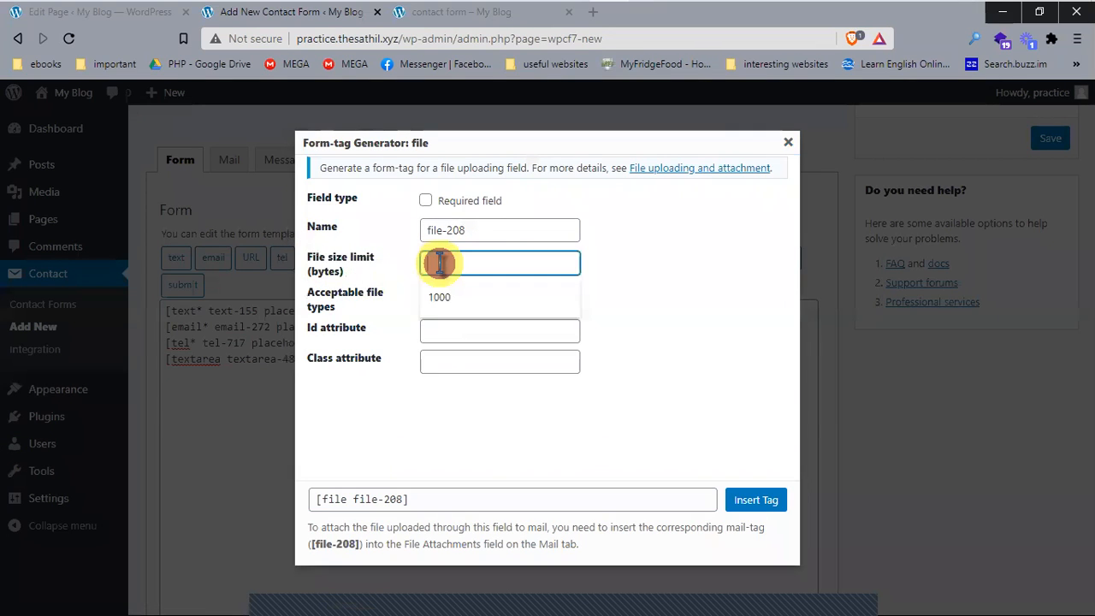
left_click(681, 332)
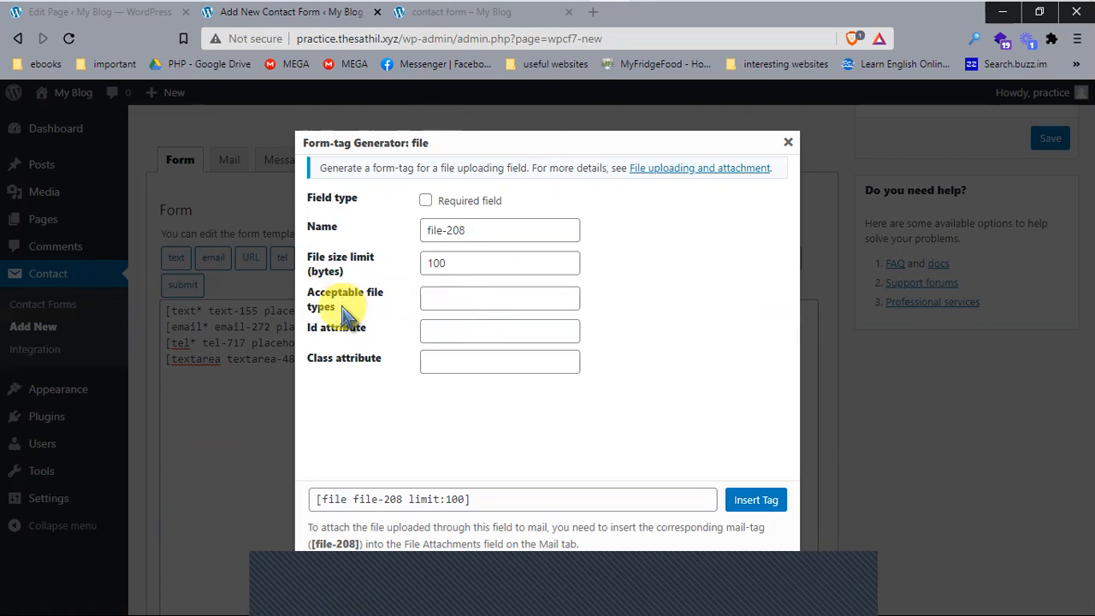
left_click(396, 299)
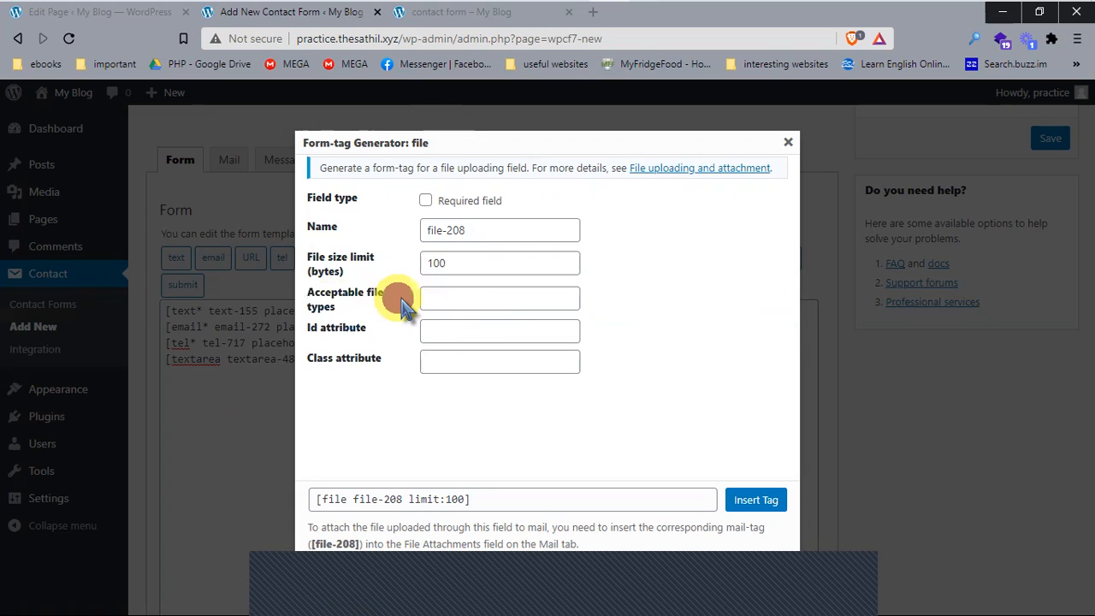
left_click(486, 305)
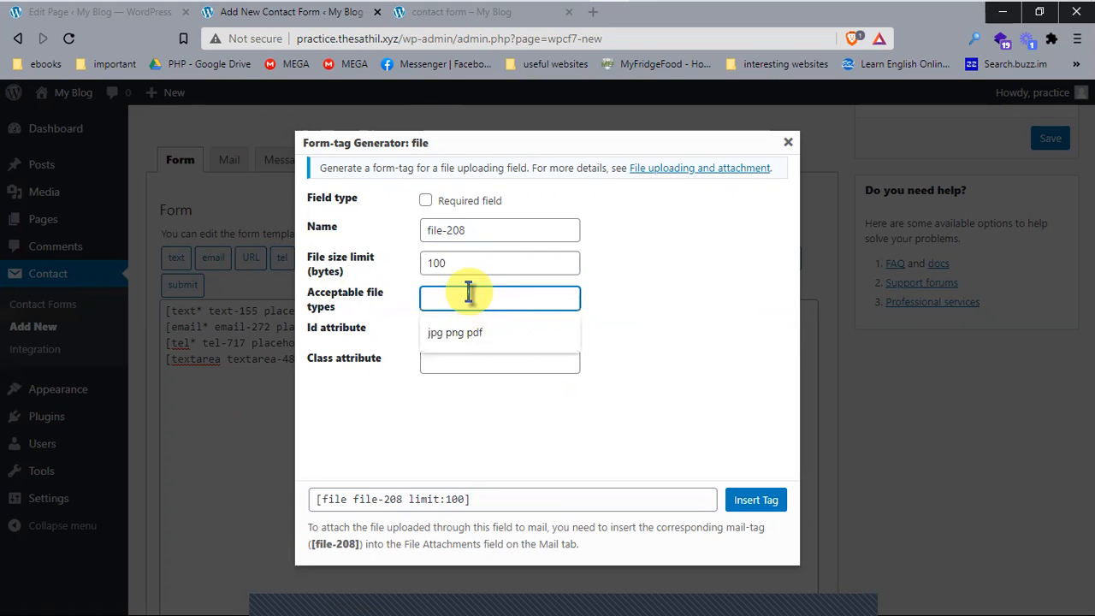
left_click(466, 341)
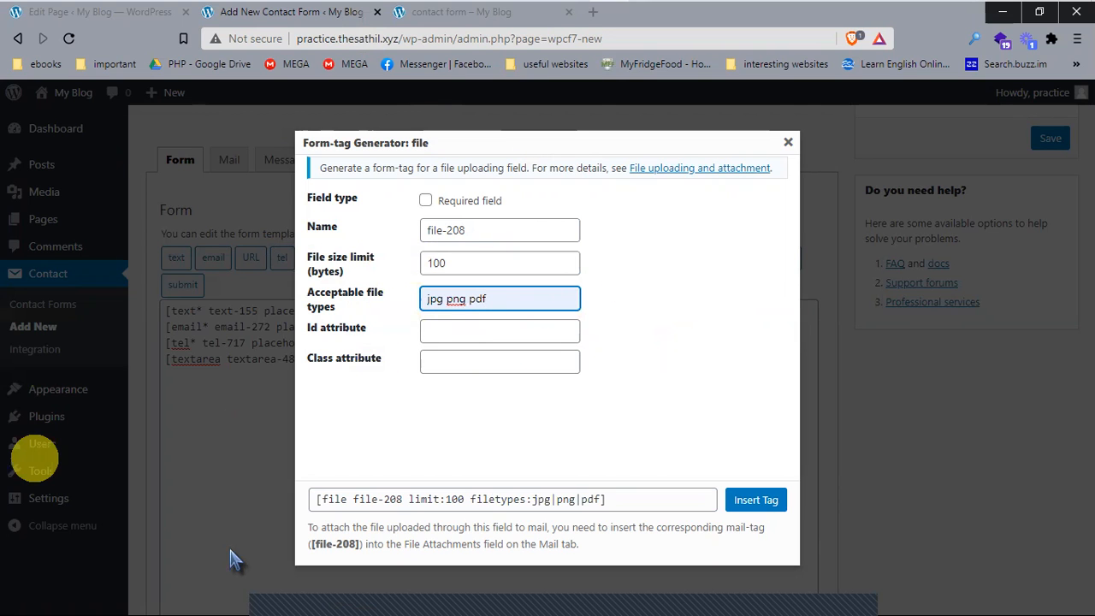
left_click(756, 504)
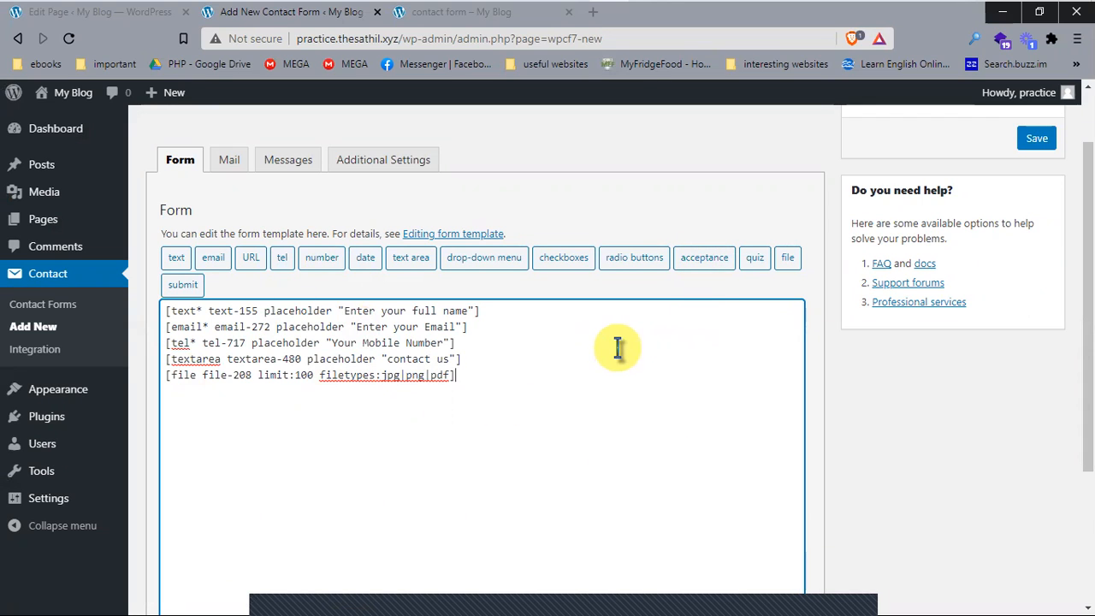
Step: Insert a Submit button tag, then delete it because its id was misspelled 'sumit'
left_click(194, 286)
left_click(459, 200)
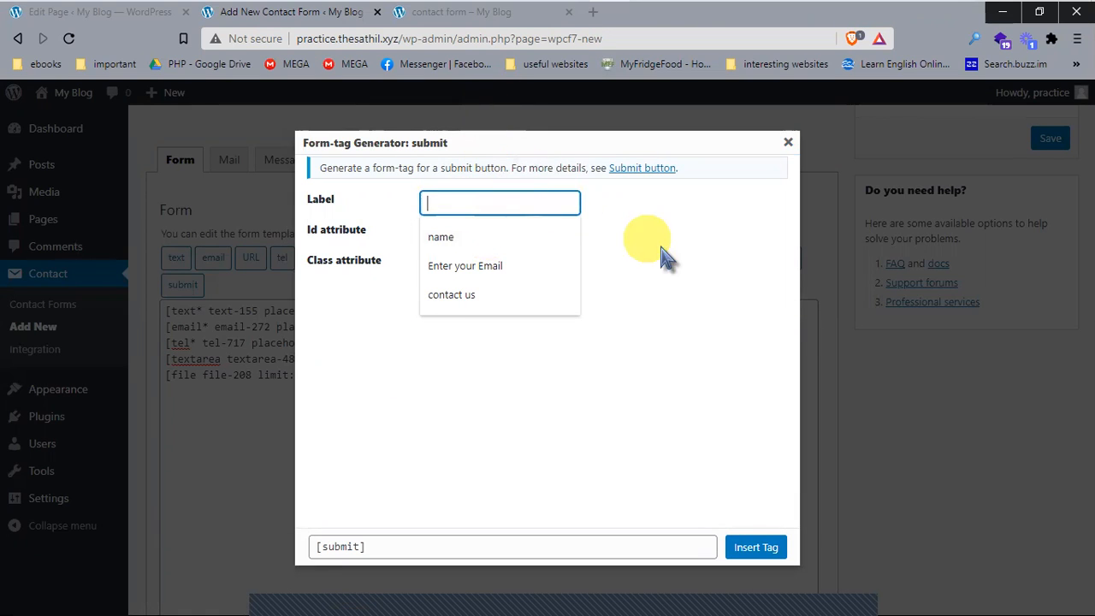
type("Submit")
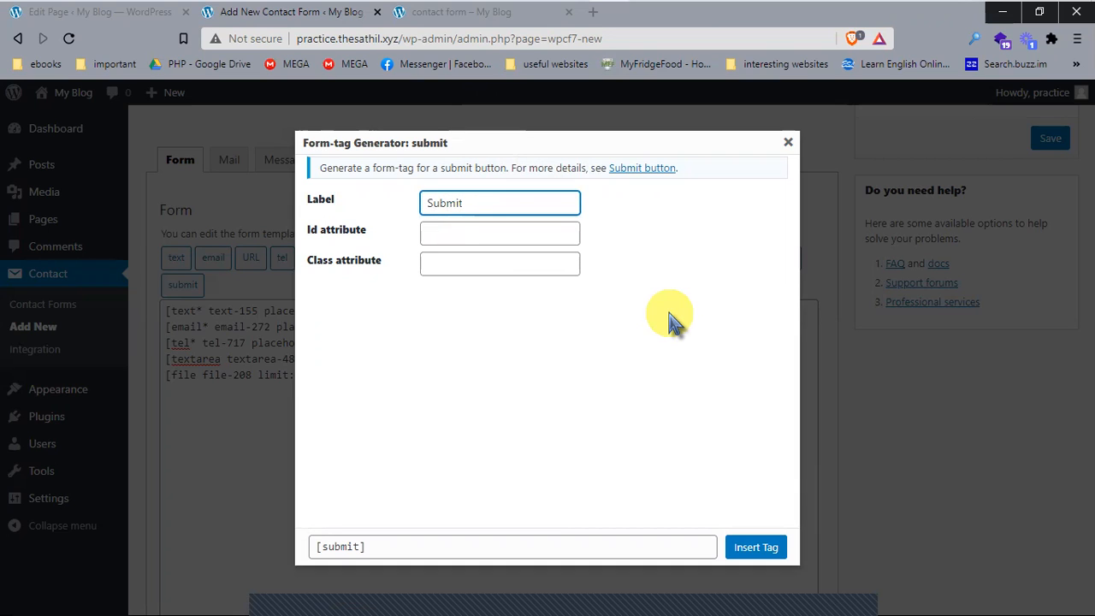
left_click(464, 228)
type("sumit")
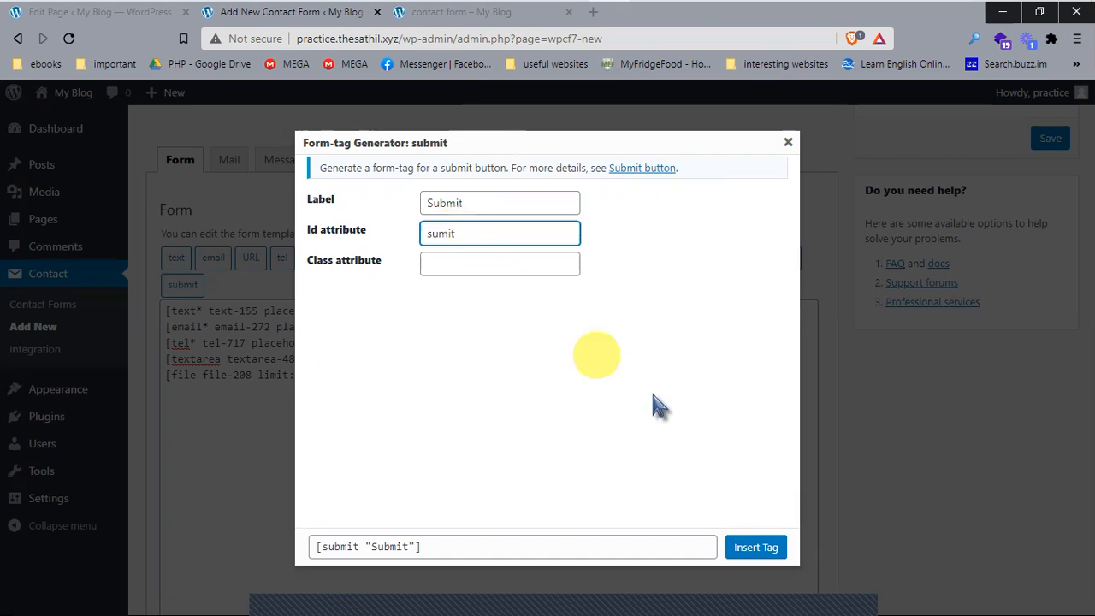
left_click(754, 547)
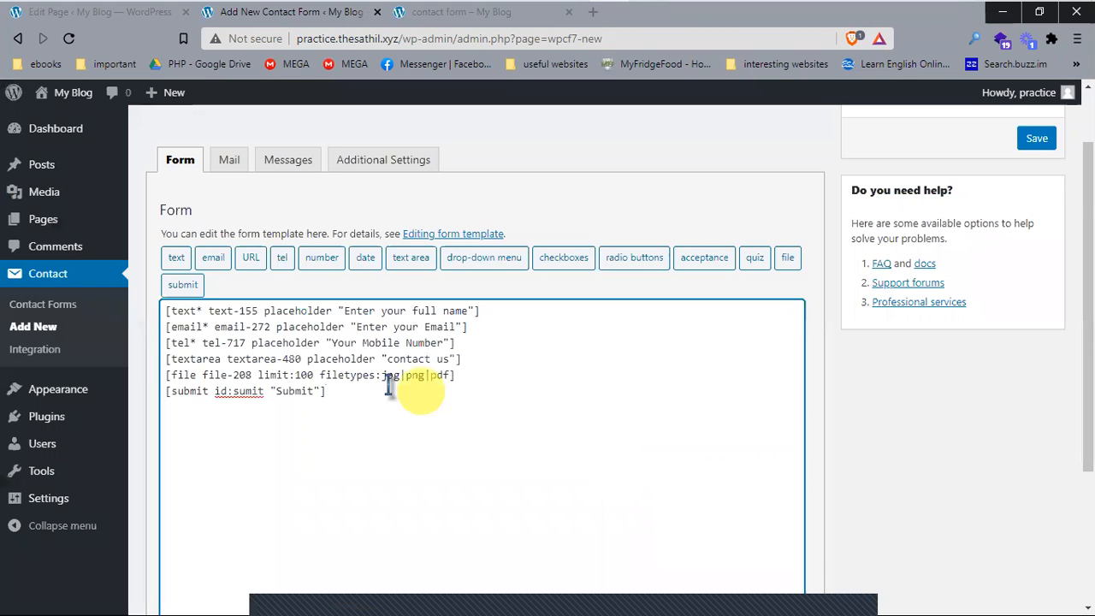
scroll(447, 428, "down", 2)
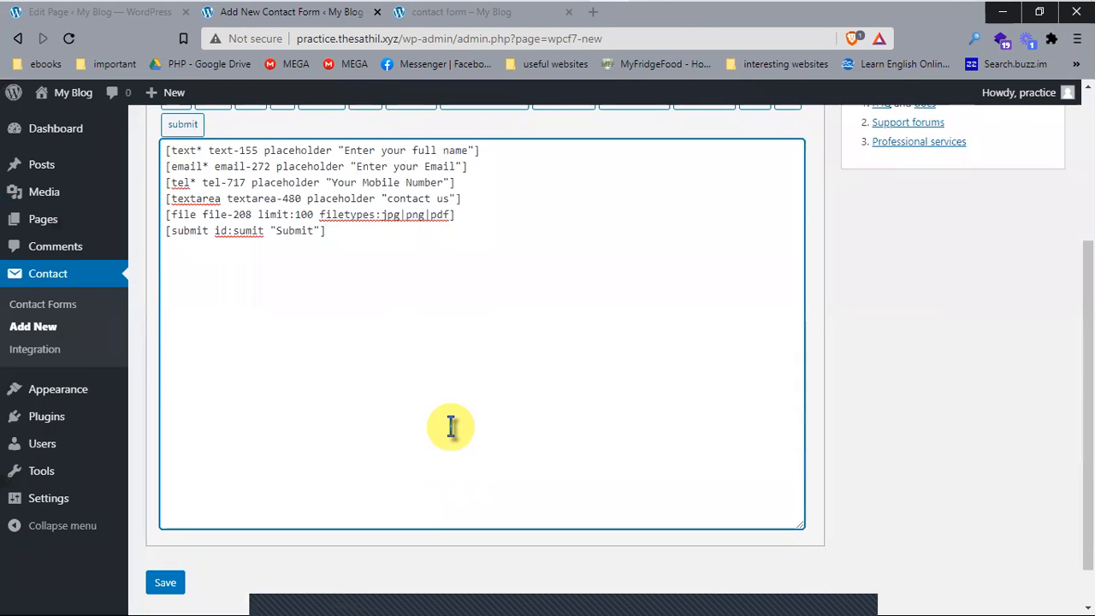
left_click_drag(350, 231, 147, 232)
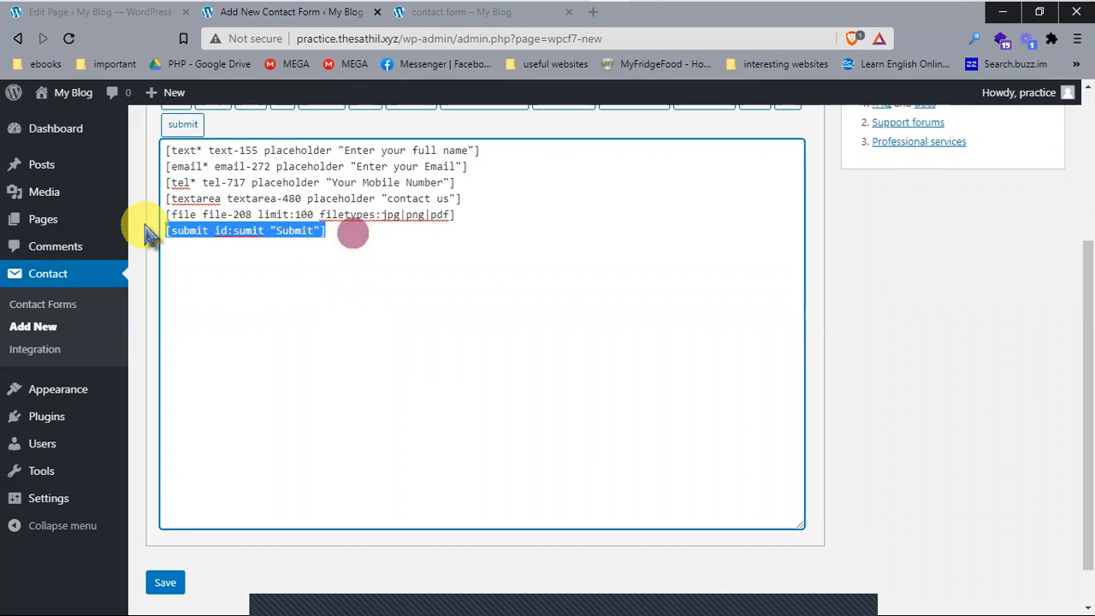
key("BackSpace")
scroll(318, 254, "up", 3)
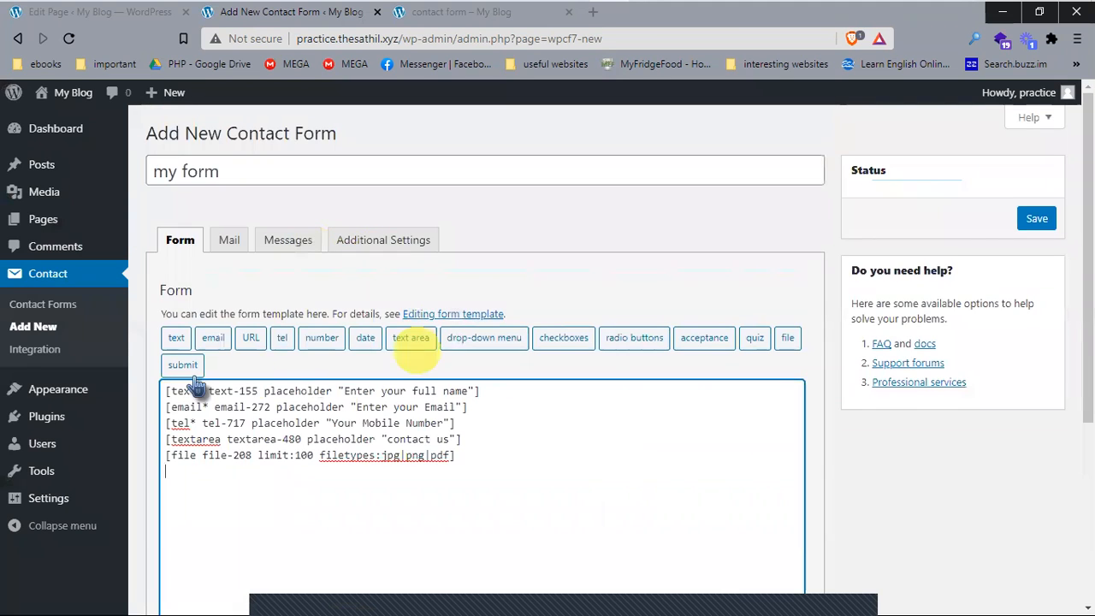
Step: Reinsert the Submit button with its id corrected to 'submit'
left_click(180, 368)
left_click(513, 203)
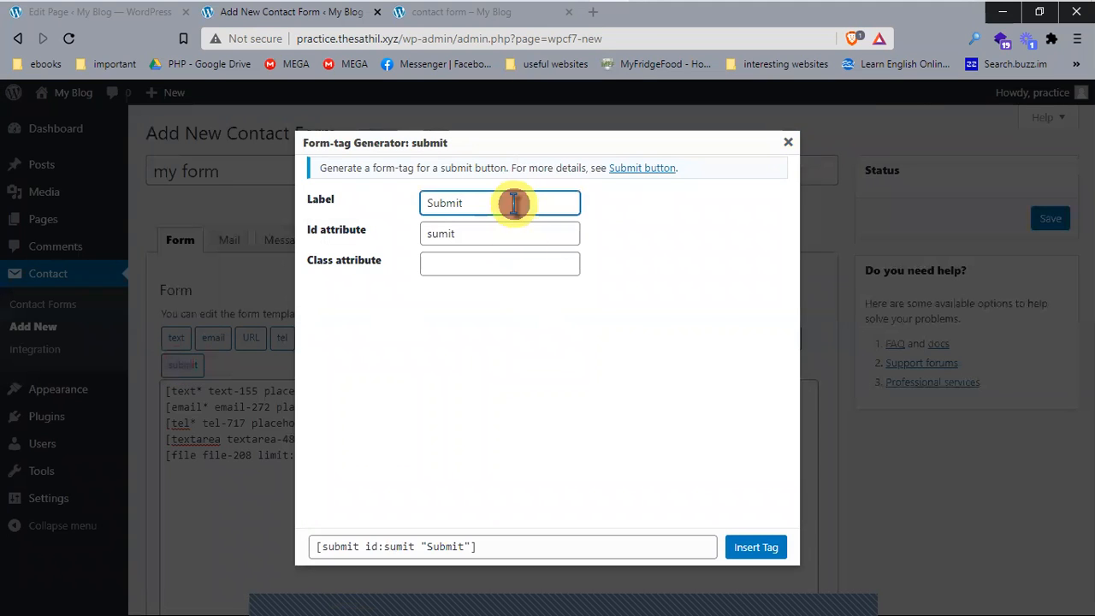
double_click(442, 233)
left_click_drag(464, 236, 366, 233)
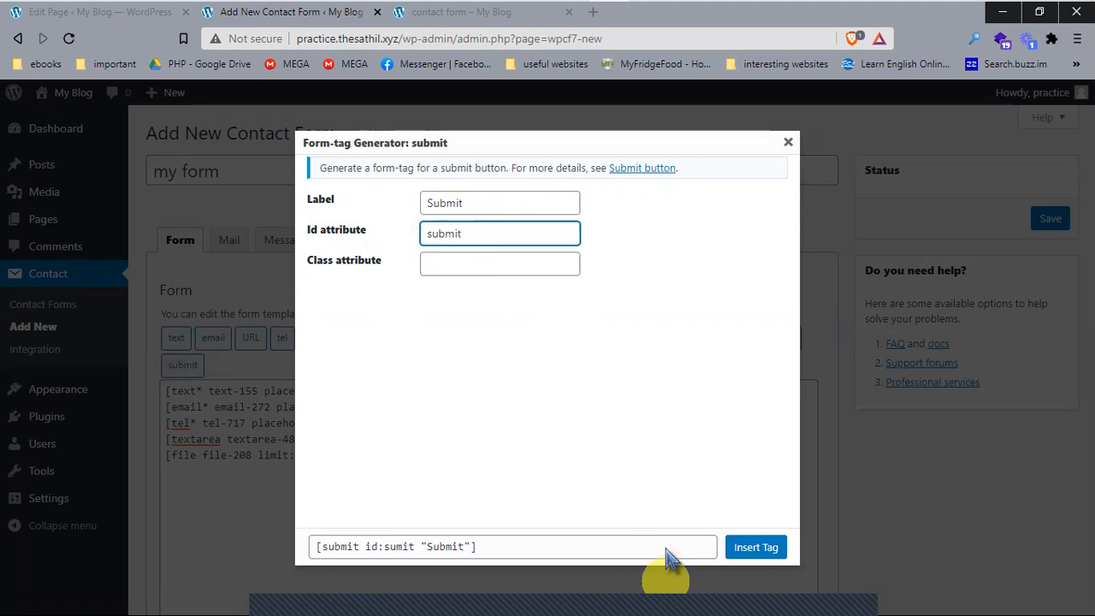
left_click(756, 547)
scroll(693, 514, "down", 2)
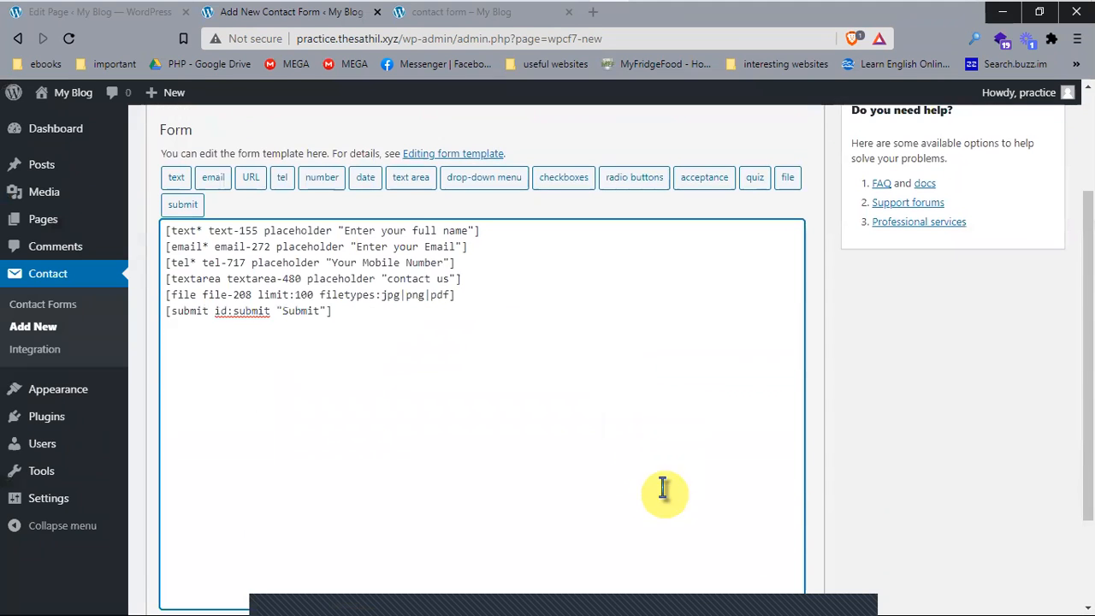
scroll(793, 398, "down", 2)
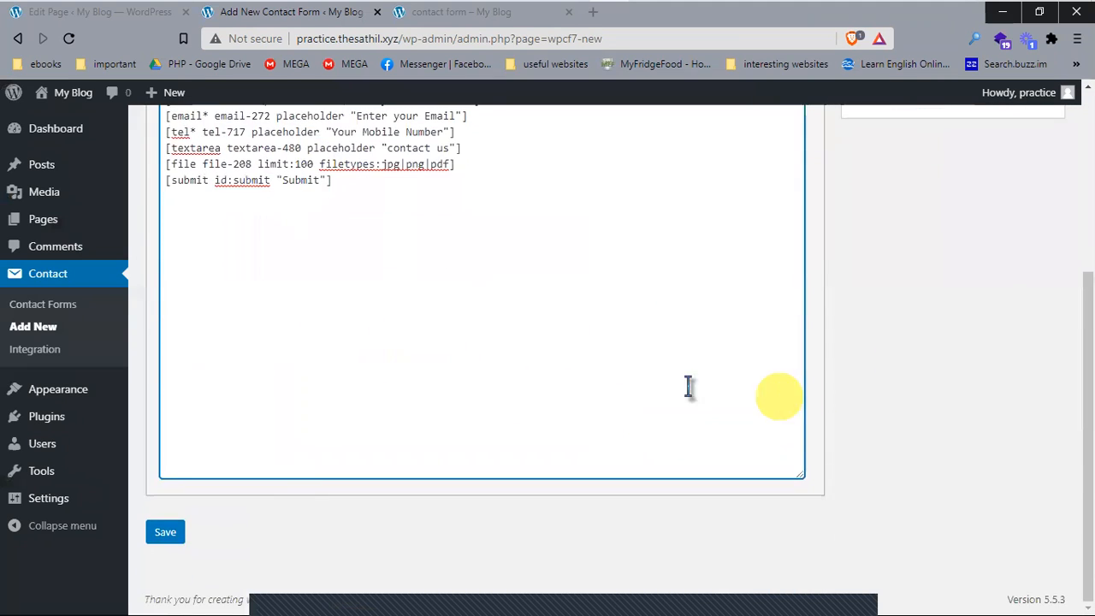
scroll(447, 420, "up", 4)
scroll(447, 423, "down", 1)
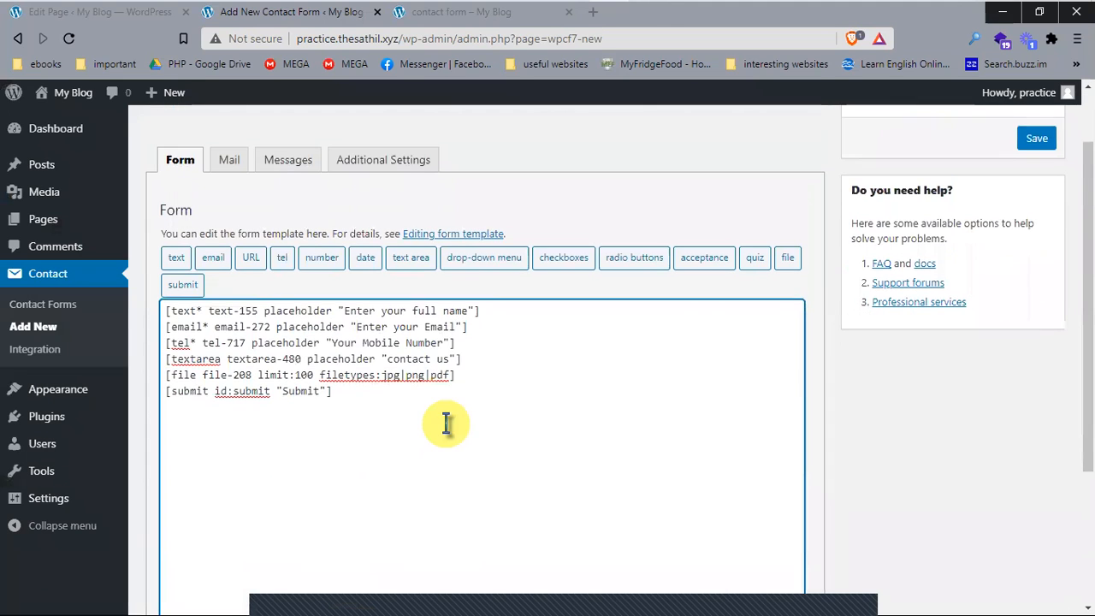
scroll(462, 411, "up", 1)
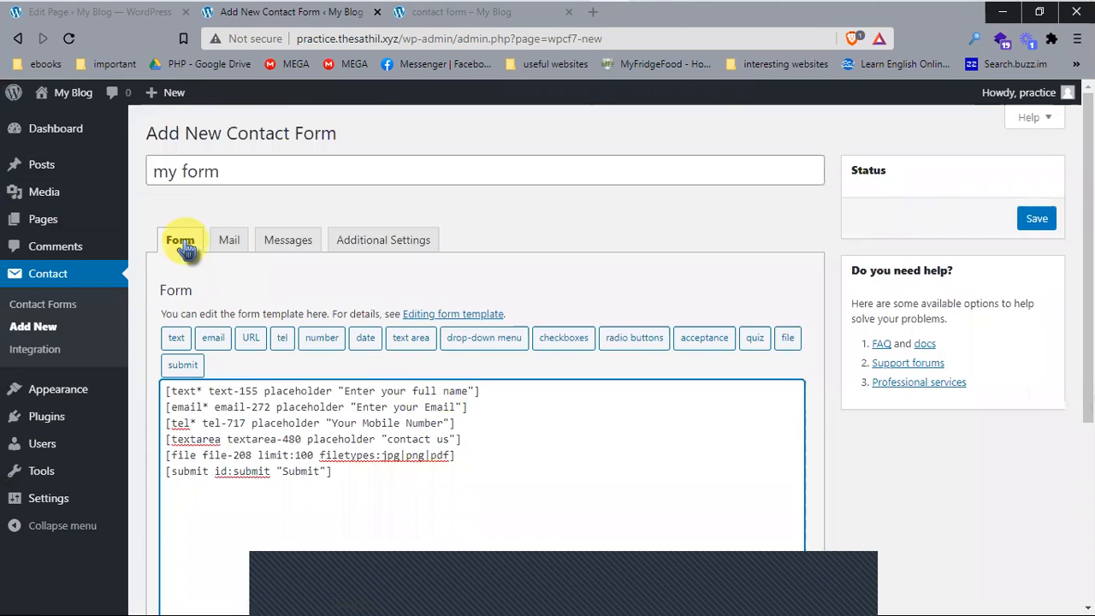
left_click(228, 240)
left_click_drag(390, 385, 190, 389)
left_click(562, 346)
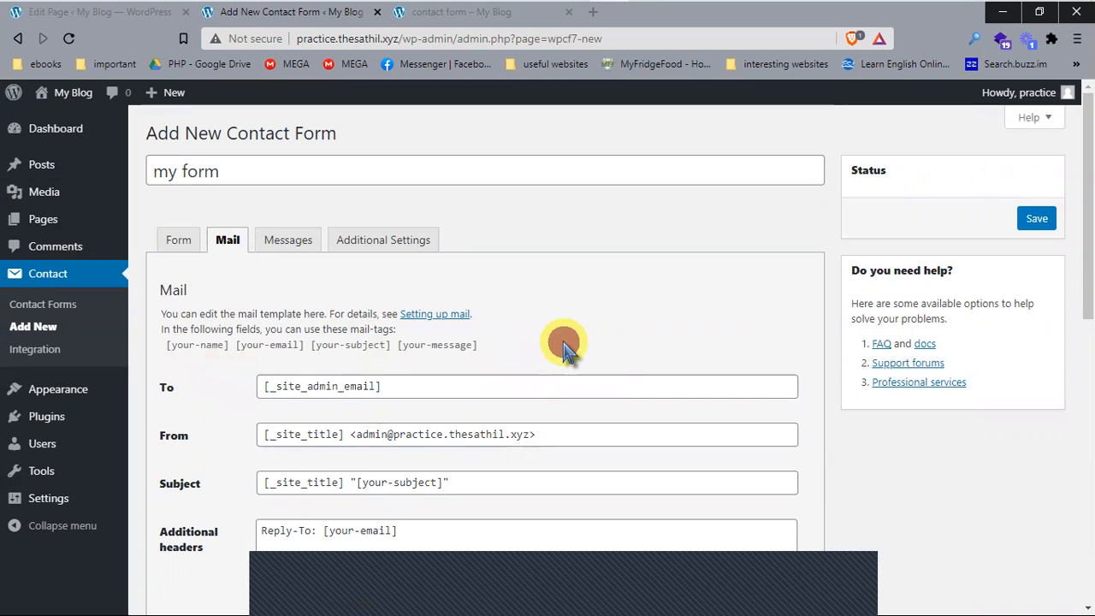
scroll(548, 355, "down", 2)
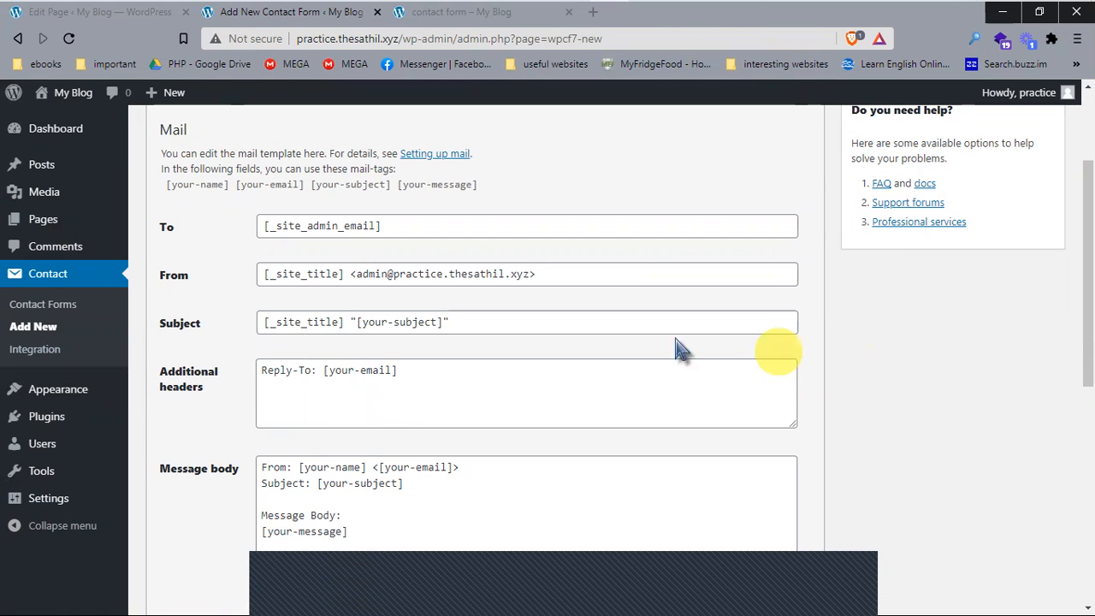
left_click_drag(384, 225, 231, 229)
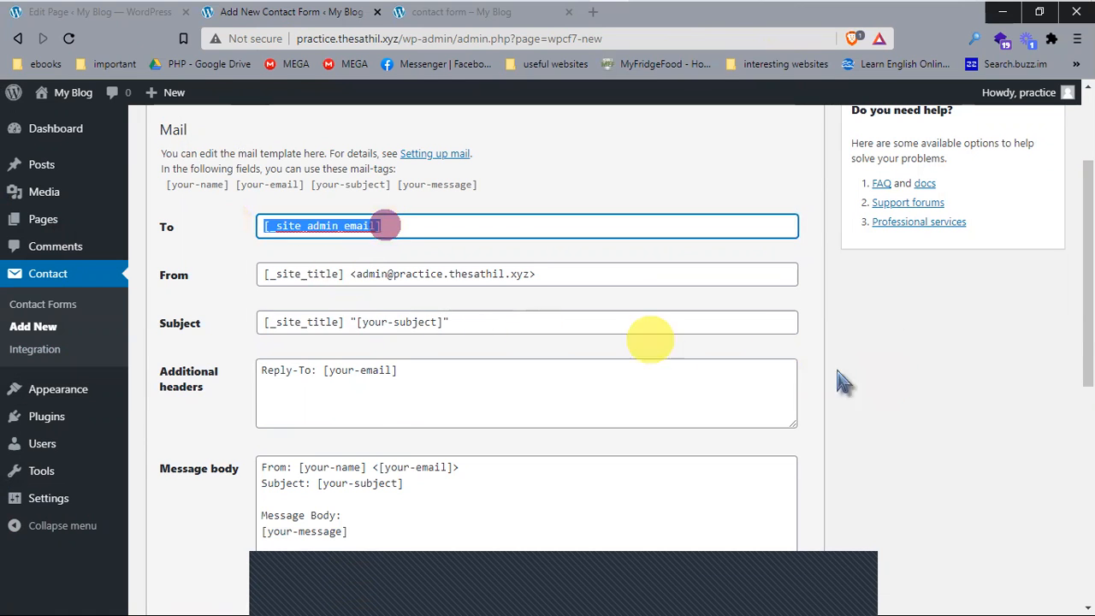
scroll(847, 394, "down", 4)
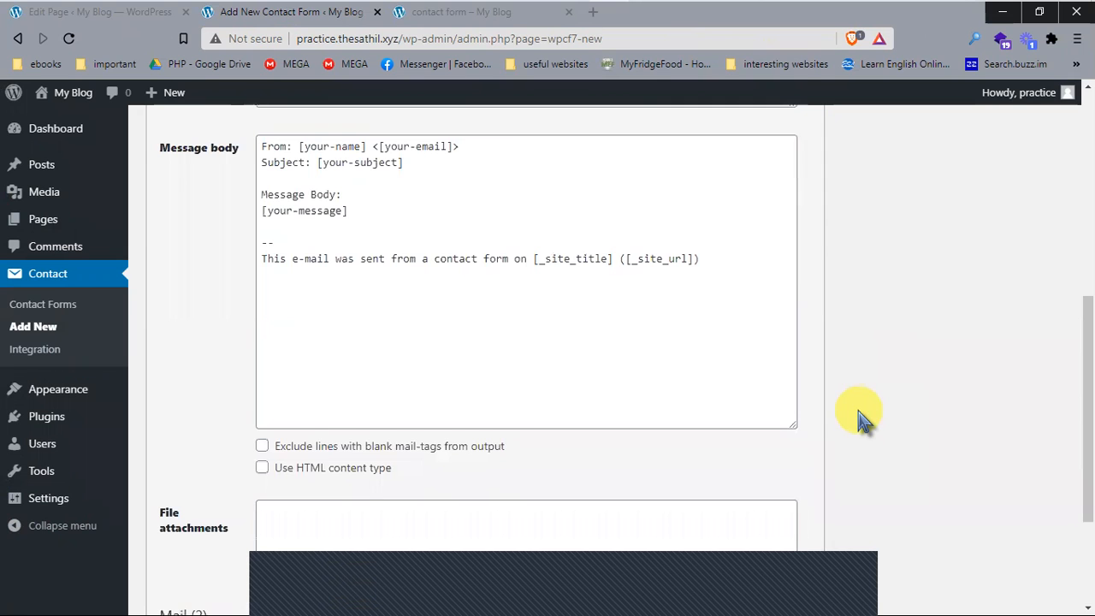
scroll(860, 420, "up", 5)
left_click(285, 238)
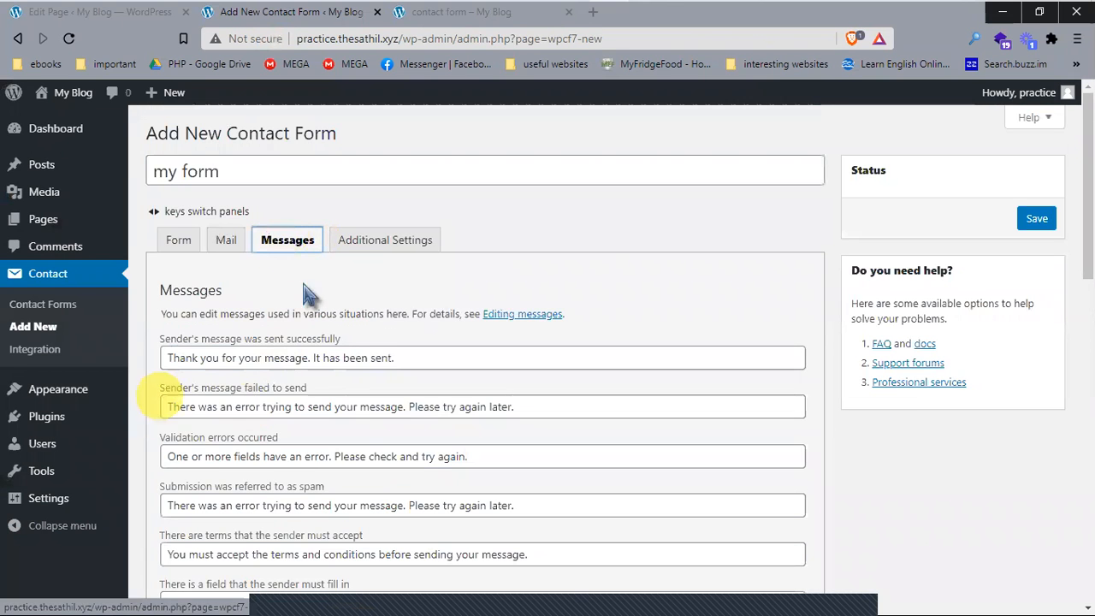
scroll(609, 313, "down", 8)
scroll(548, 445, "down", 3)
scroll(552, 454, "up", 10)
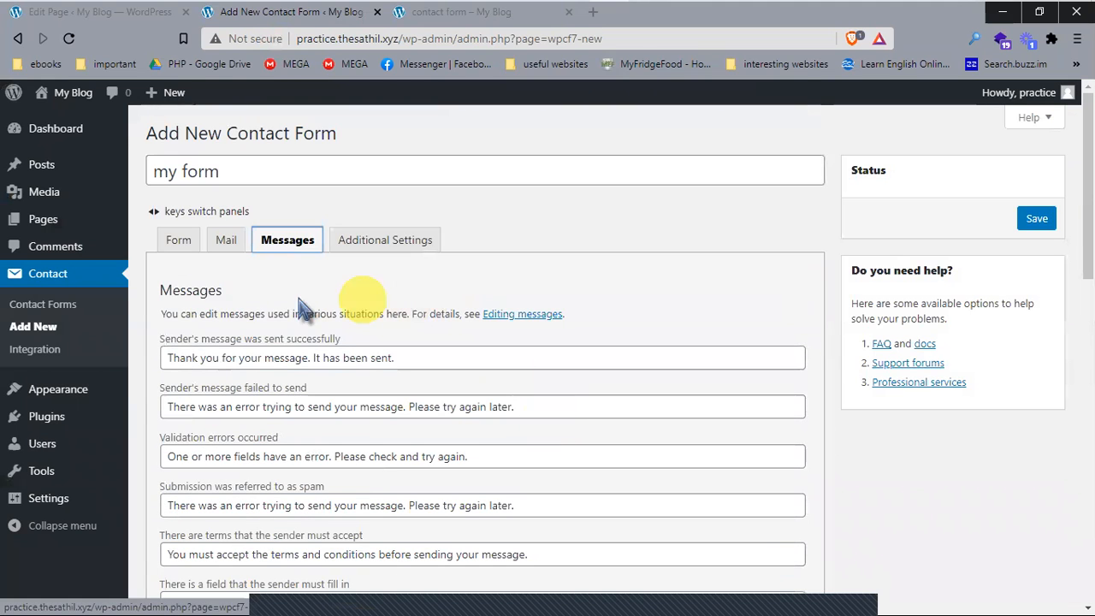
left_click_drag(161, 315, 360, 315)
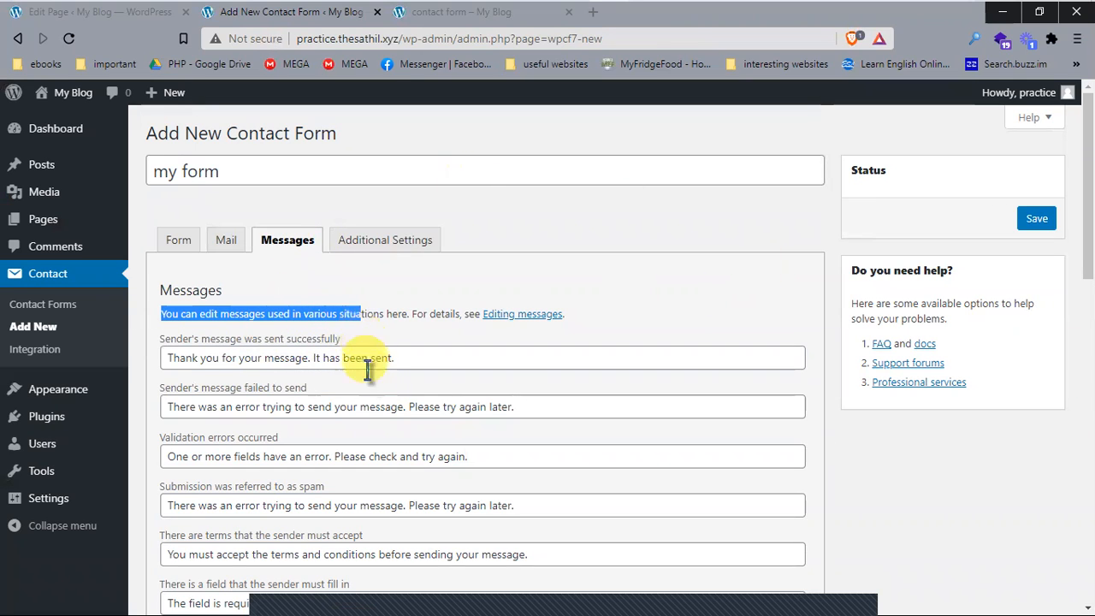
left_click_drag(236, 388, 345, 381)
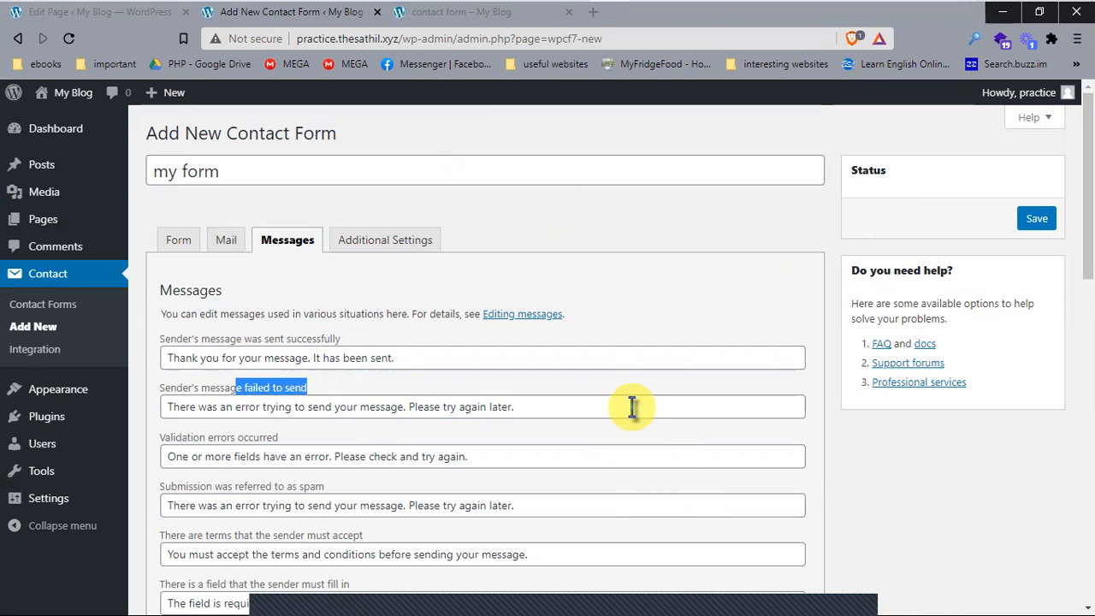
scroll(701, 393, "down", 7)
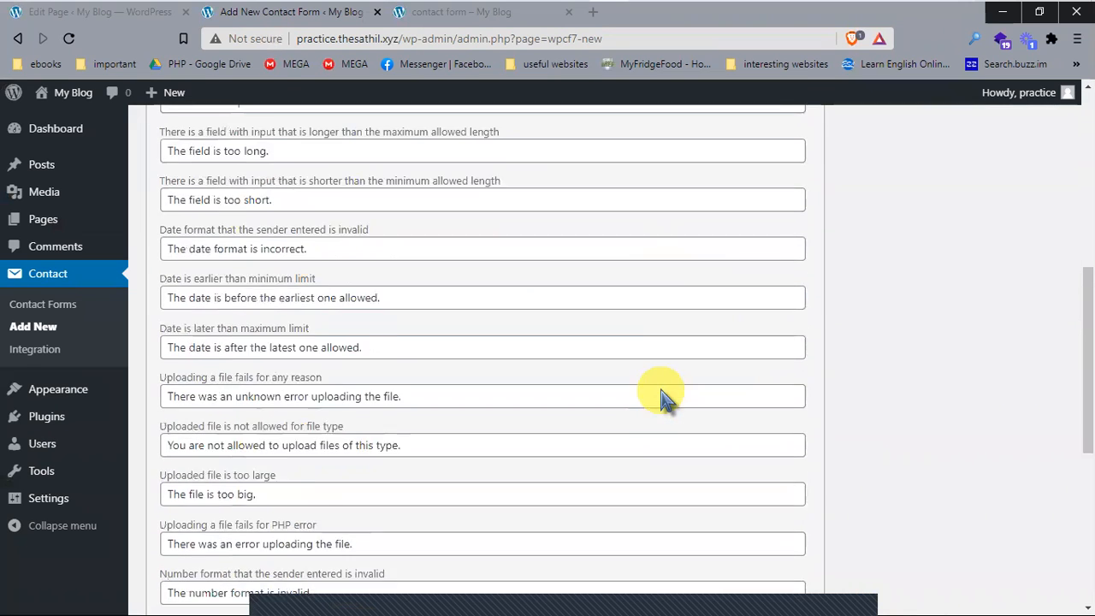
scroll(661, 390, "up", 7)
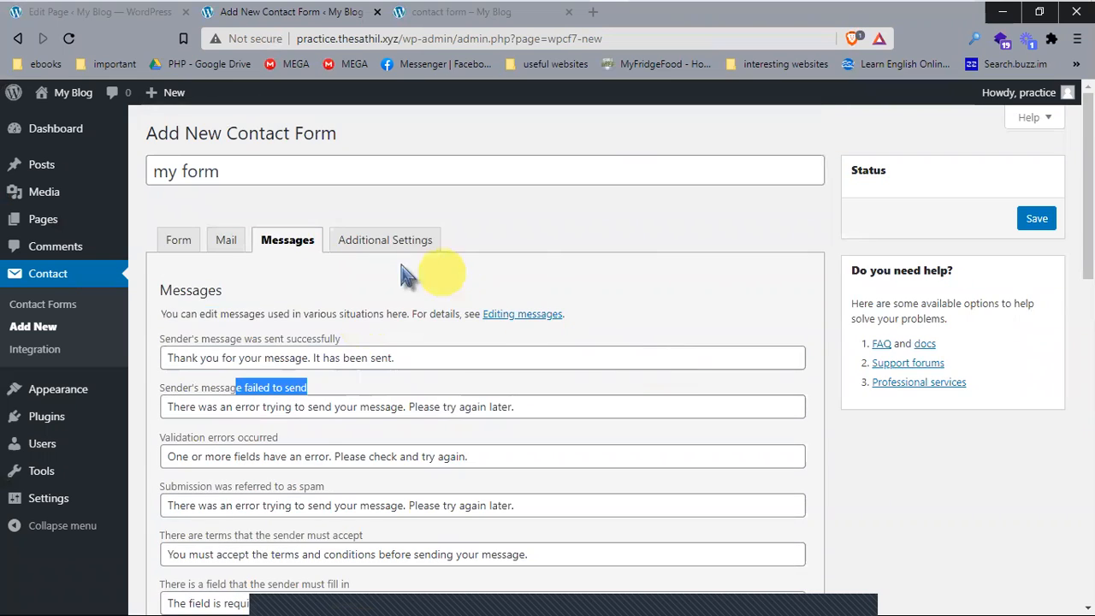
left_click(390, 244)
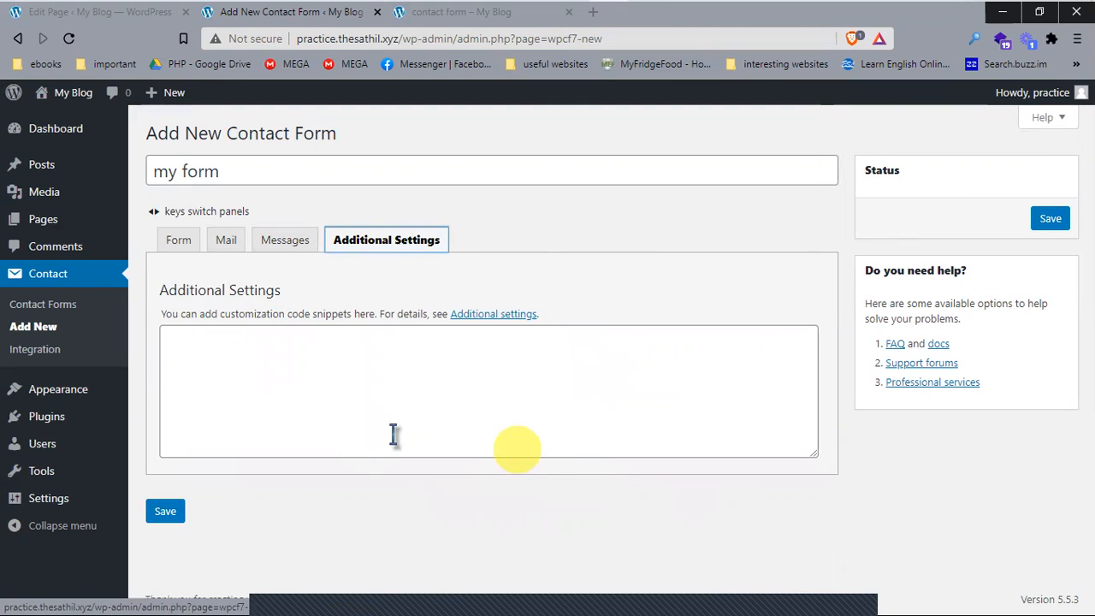
Step: Save 'my form' as contact form 31 and select its shortcode [contact-form-7 id="31" title="my form"]
left_click(179, 243)
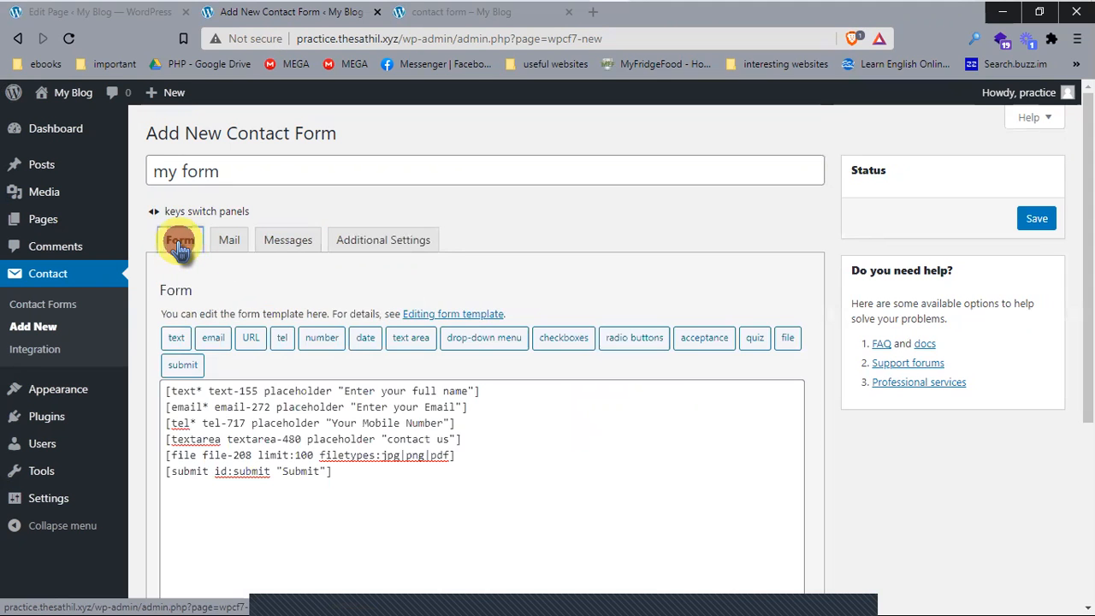
scroll(176, 231, "down", 4)
left_click(165, 531)
scroll(1022, 382, "up", 5)
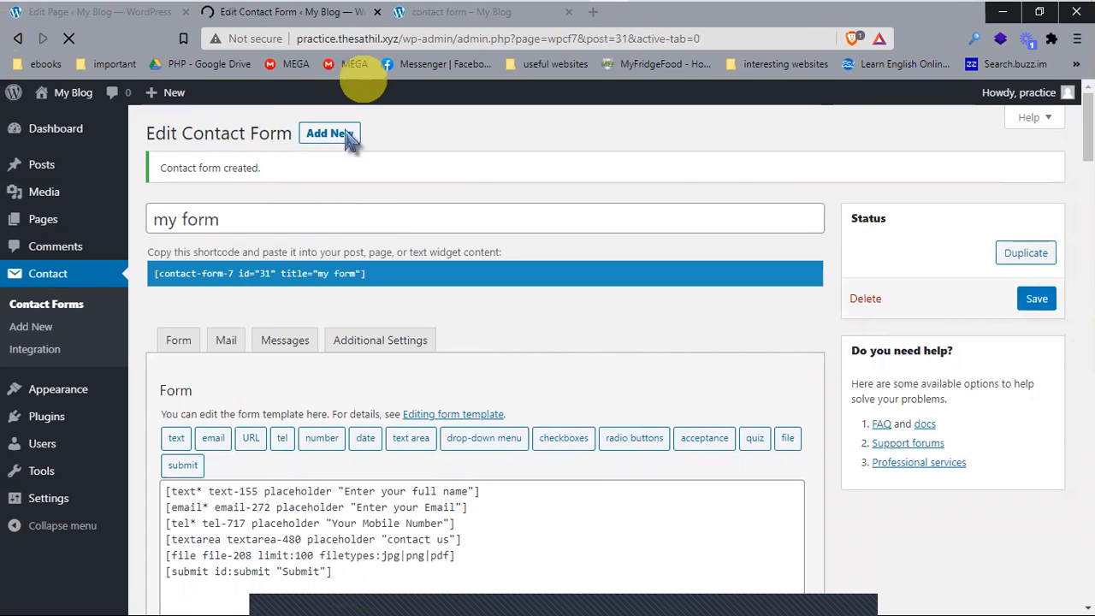
left_click_drag(379, 281, 308, 284)
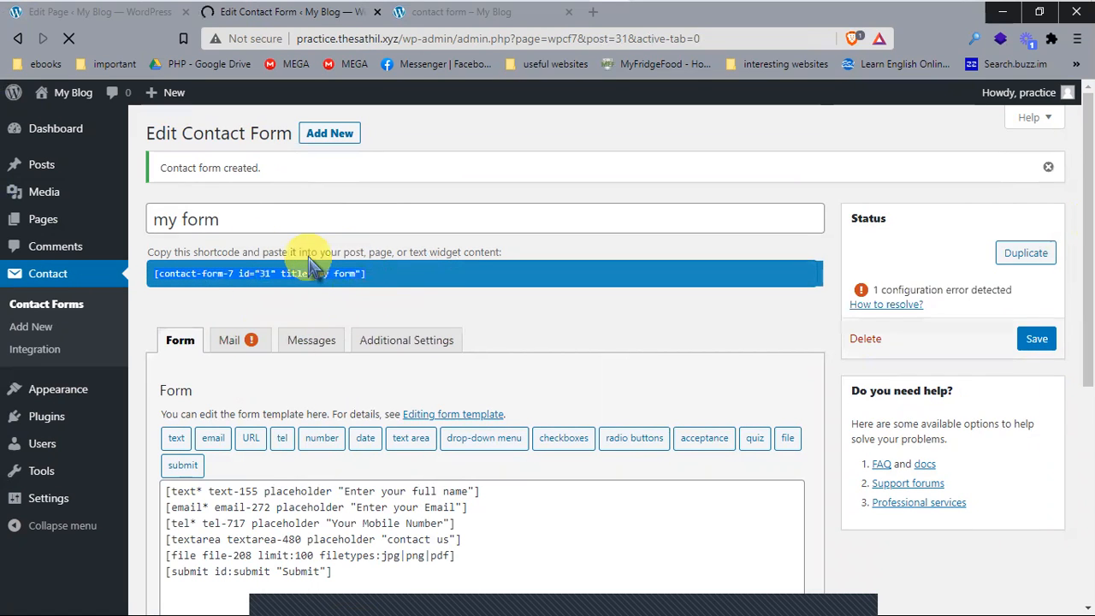
Step: Open the Mail tab of 'my form' and scroll to the Additional headers field
left_click(229, 340)
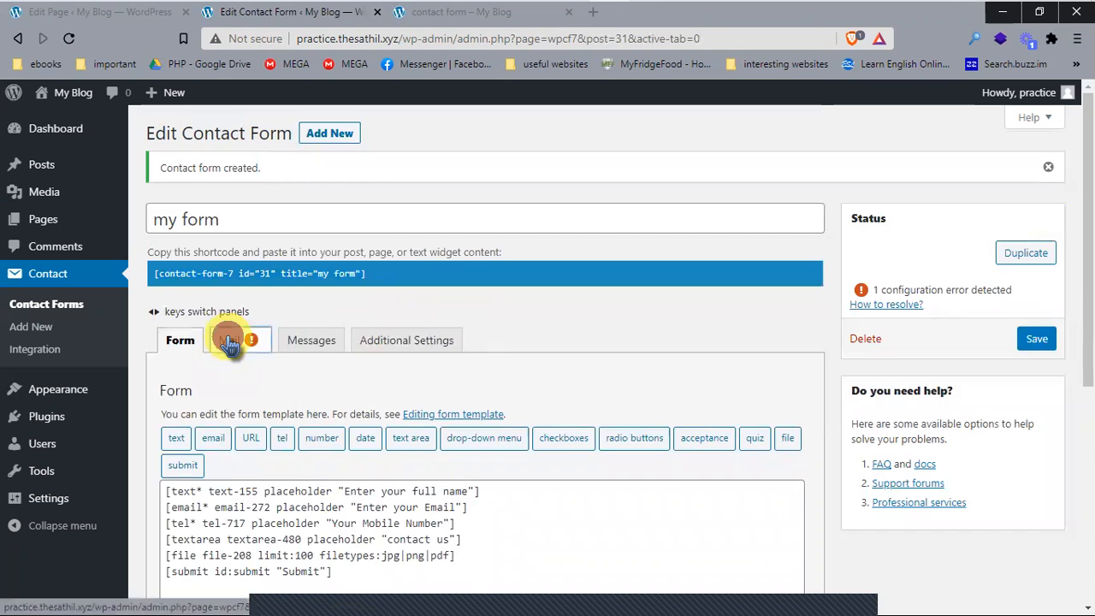
scroll(327, 493, "down", 2)
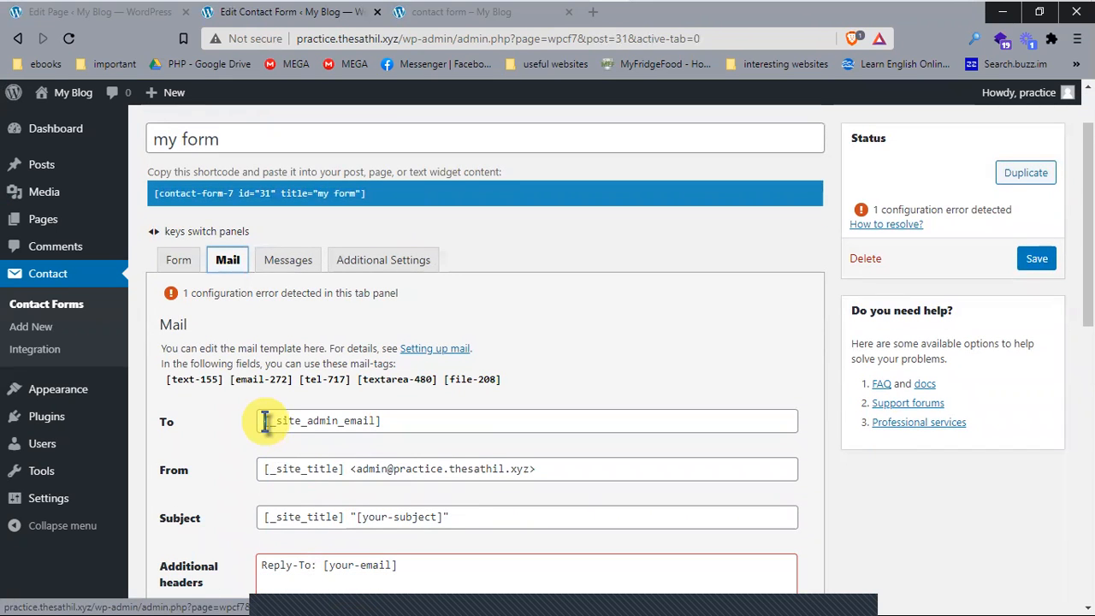
scroll(308, 428, "down", 2)
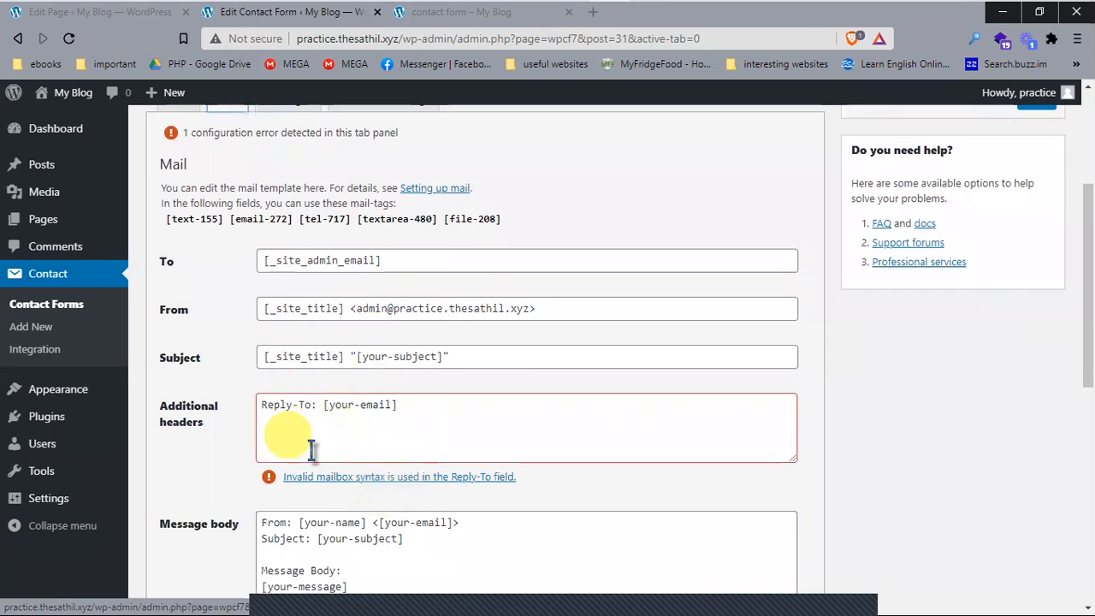
left_click(498, 423)
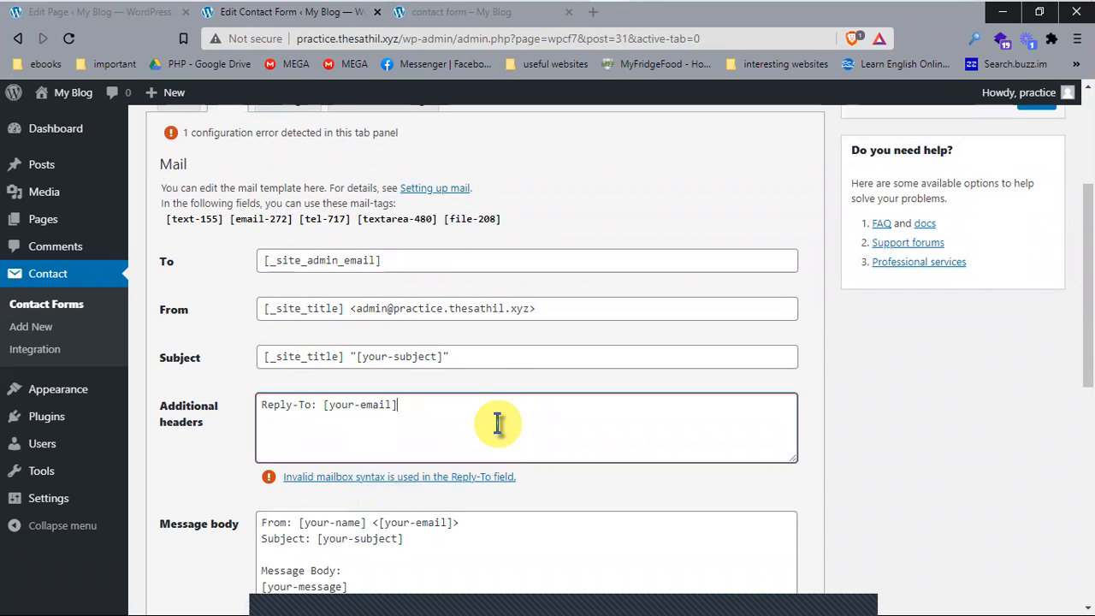
scroll(498, 428, "down", 5)
scroll(504, 430, "up", 4)
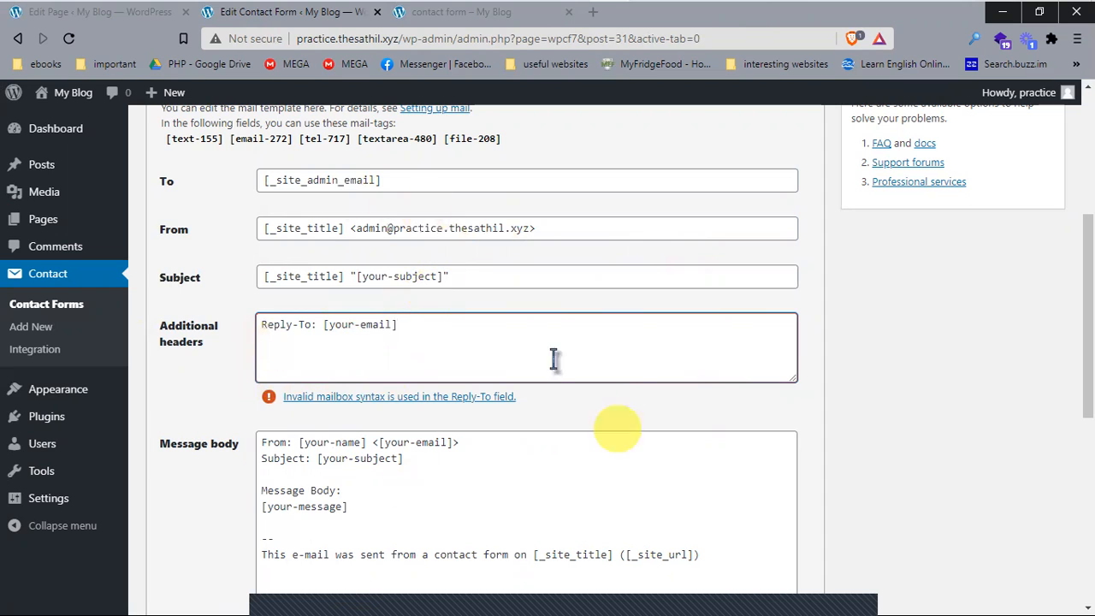
Step: Try replacing the Reply-To header with 'hi', undo it, then leave the field to trigger validation
left_click(414, 325)
left_click_drag(364, 326, 188, 337)
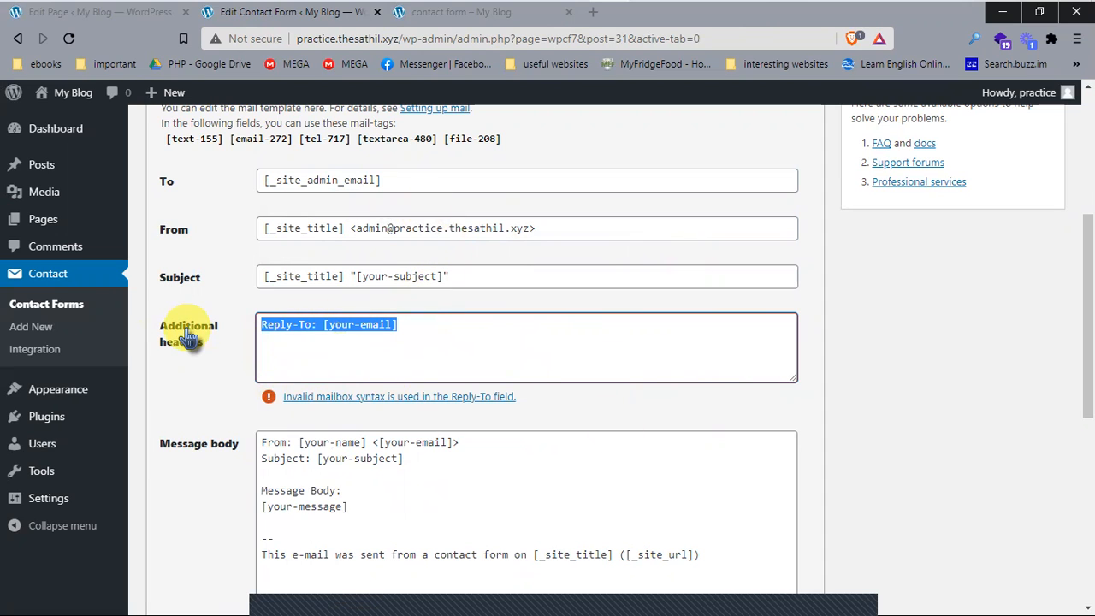
type("hi")
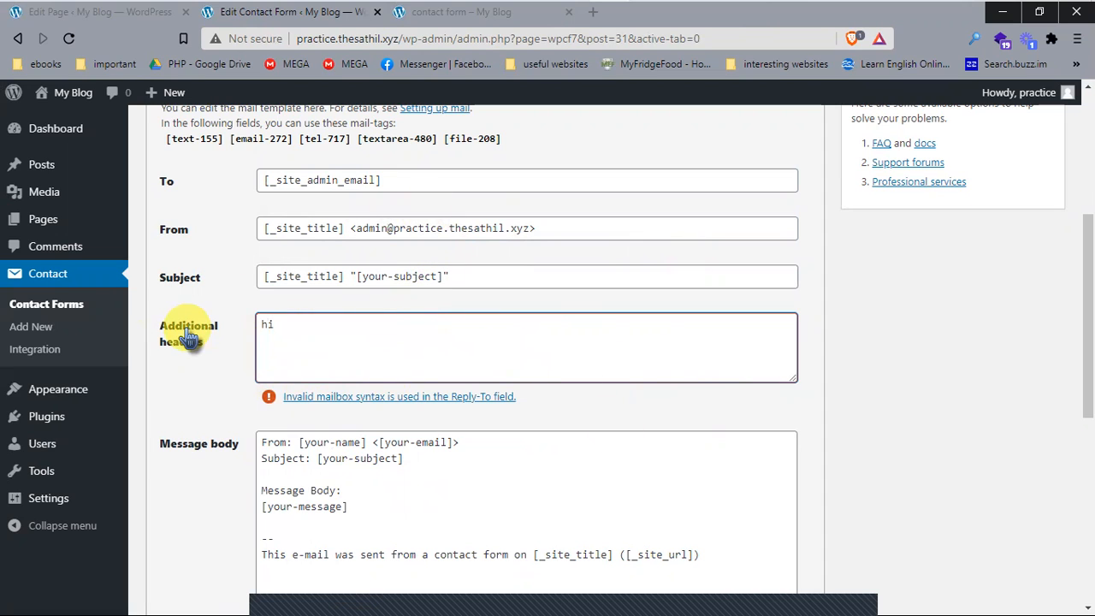
left_click(931, 379)
left_click(768, 389)
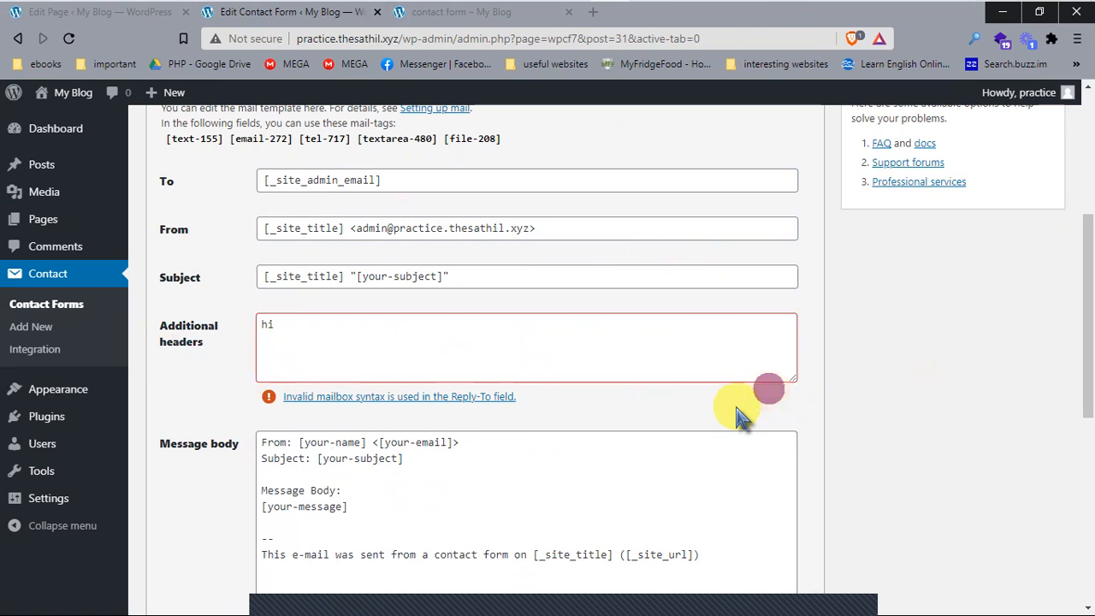
left_click(310, 324)
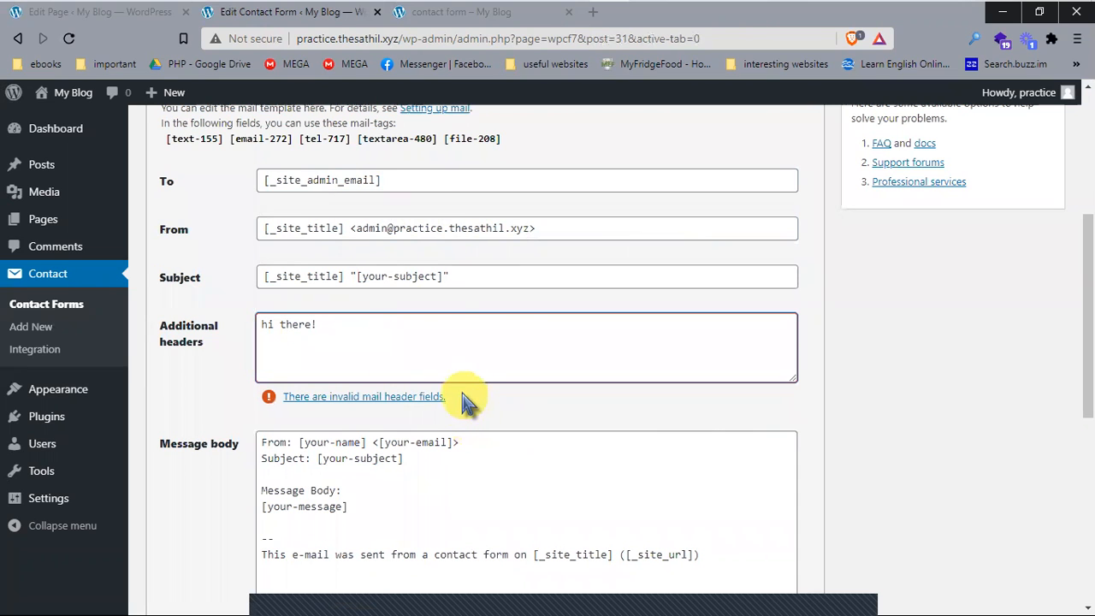
left_click(455, 343)
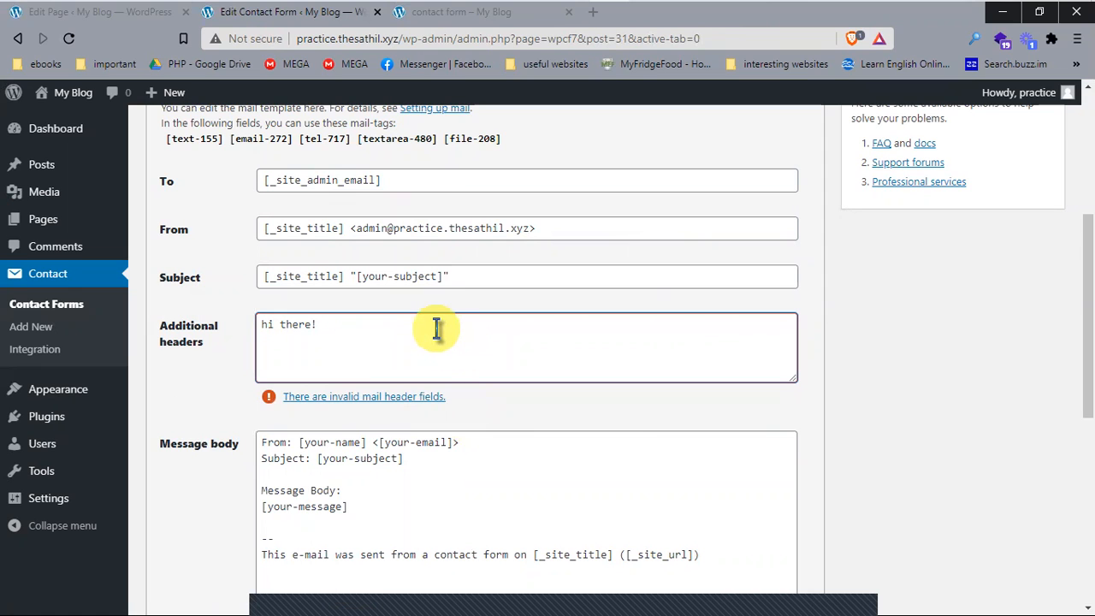
key("ctrl+z")
key("ctrl+z")
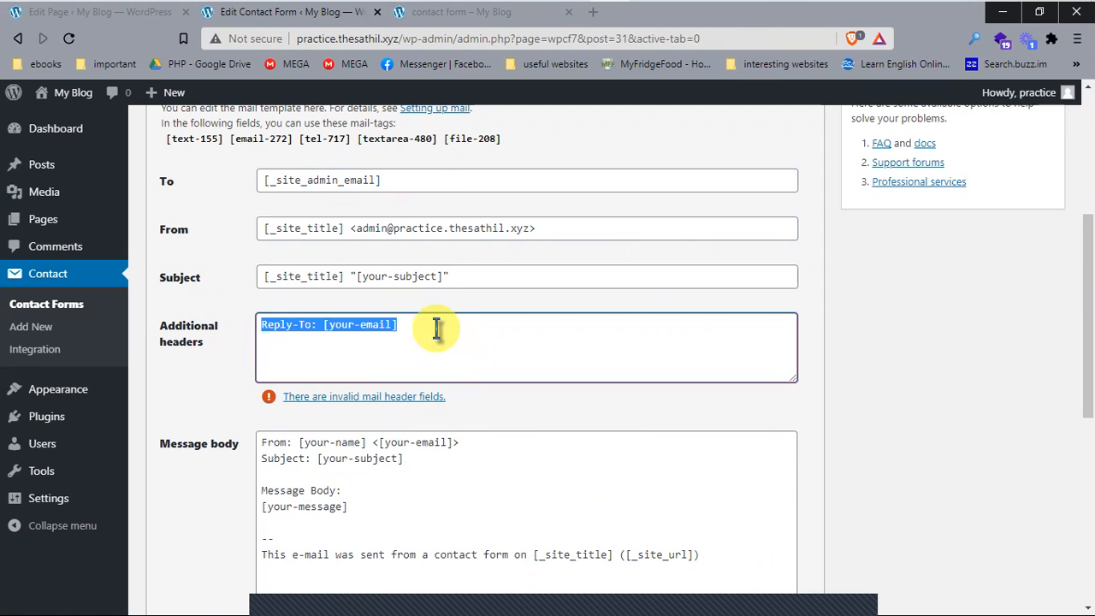
left_click(437, 329)
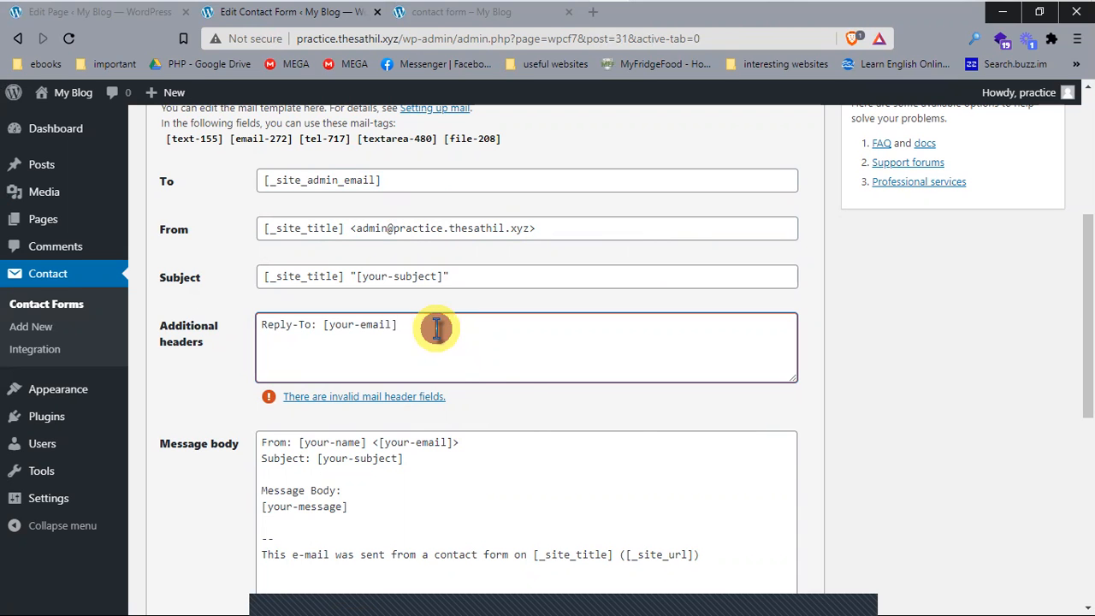
left_click(529, 415)
Step: Remove the Reply-To: [your-email] line from the Additional headers field
scroll(543, 342, "up", 3)
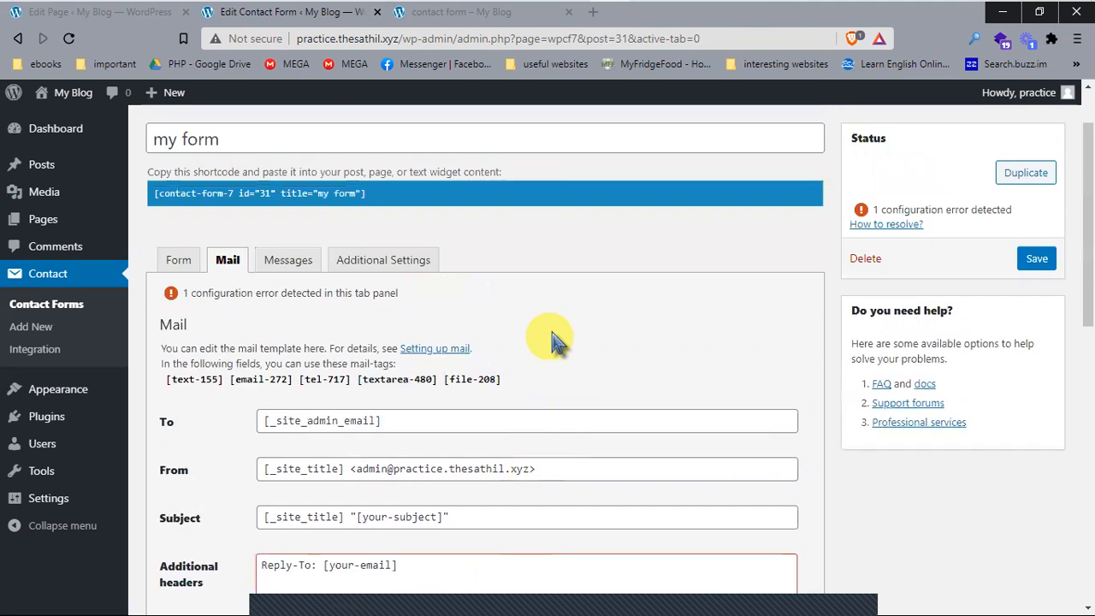
scroll(560, 257, "down", 2)
scroll(650, 438, "down", 6)
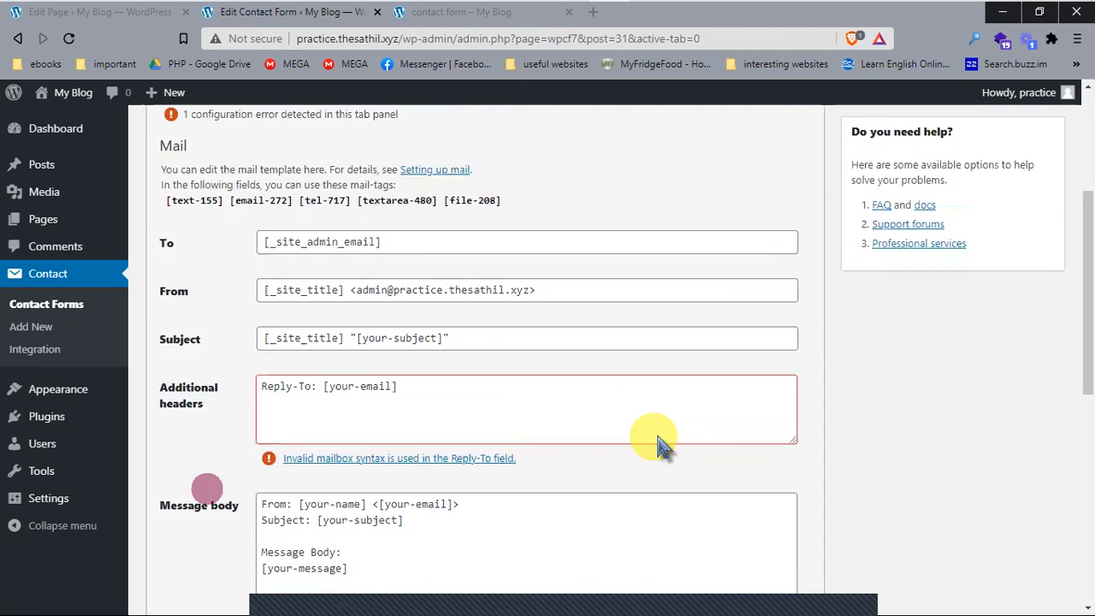
scroll(652, 462, "down", 1)
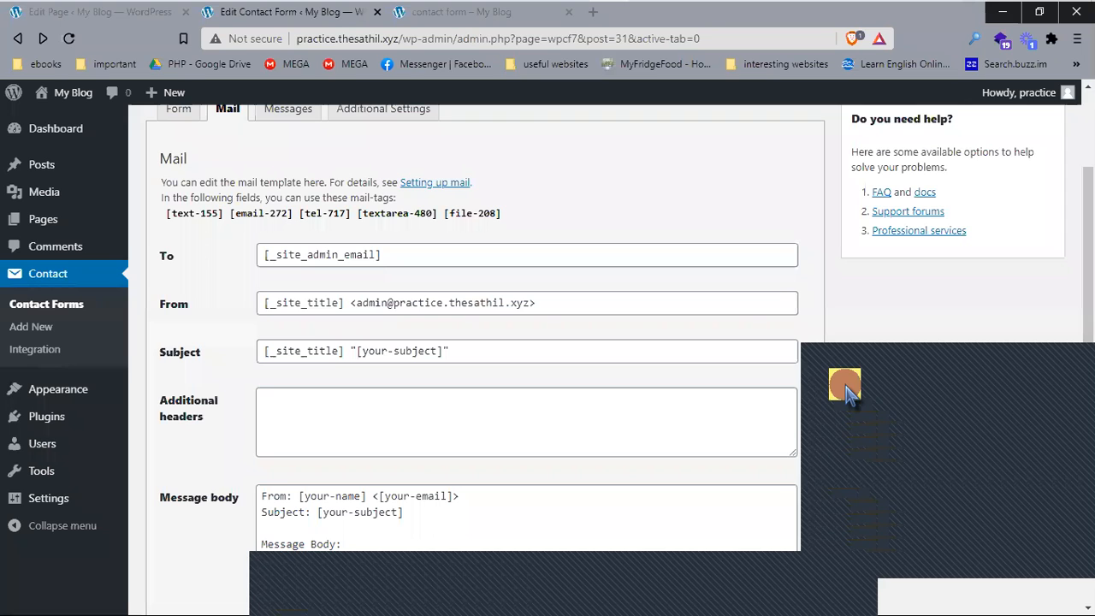
left_click(400, 415)
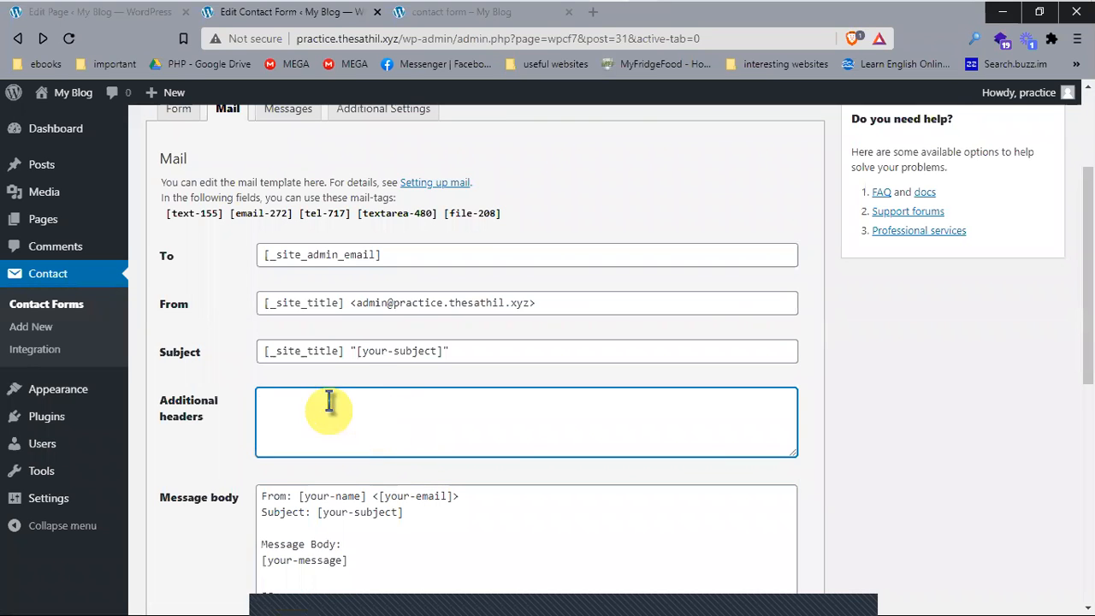
left_click(488, 159)
Step: Save 'my form' and check the 'Contact form saved.' confirmation
scroll(513, 313, "down", 10)
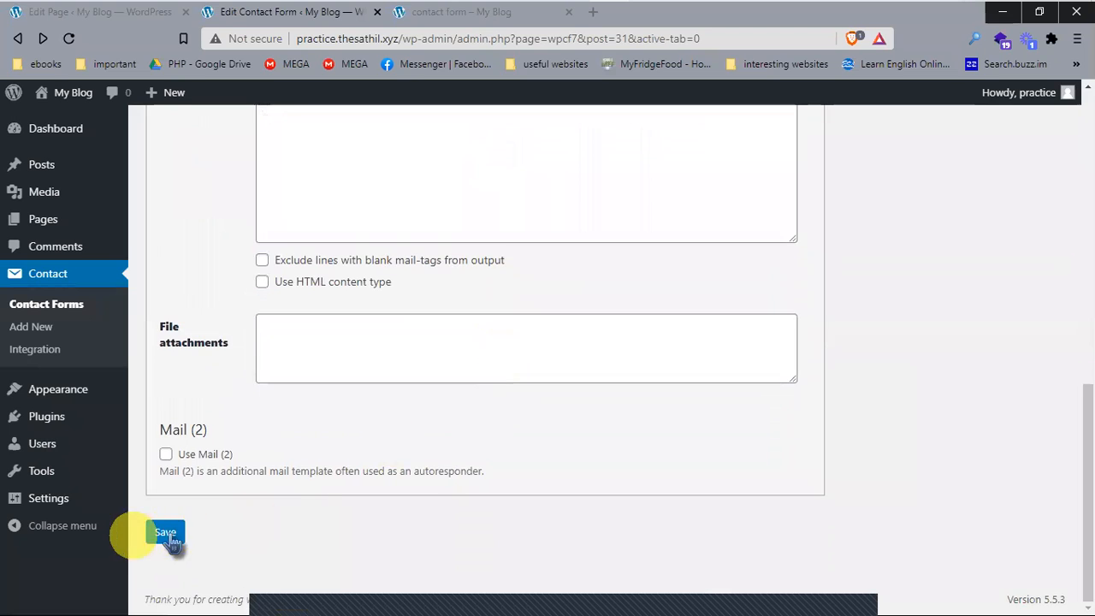
scroll(301, 489, "up", 3)
scroll(301, 492, "up", 4)
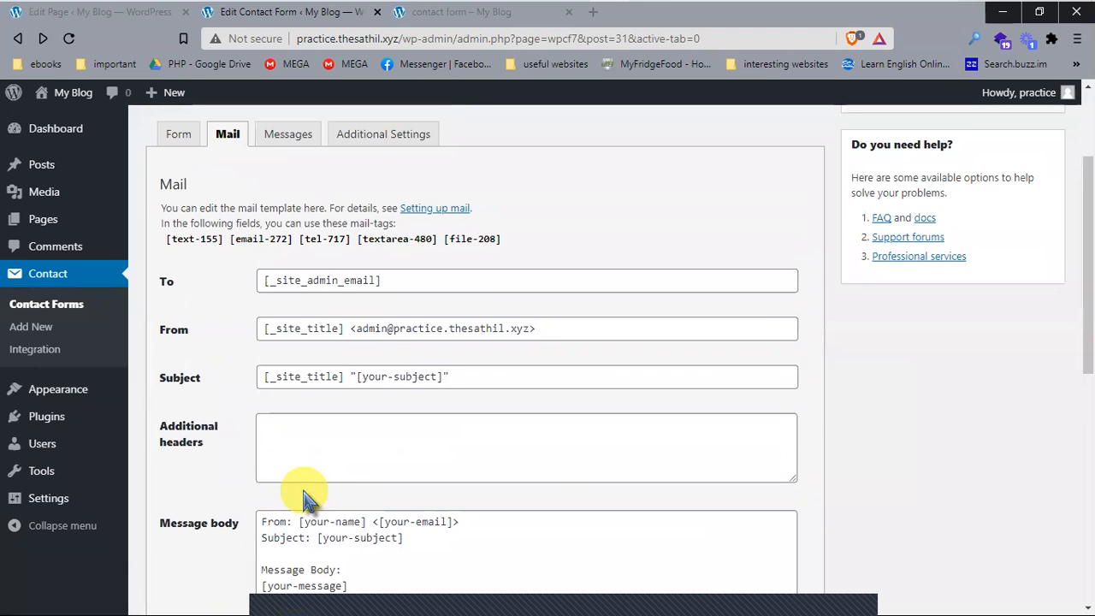
scroll(501, 528, "down", 1)
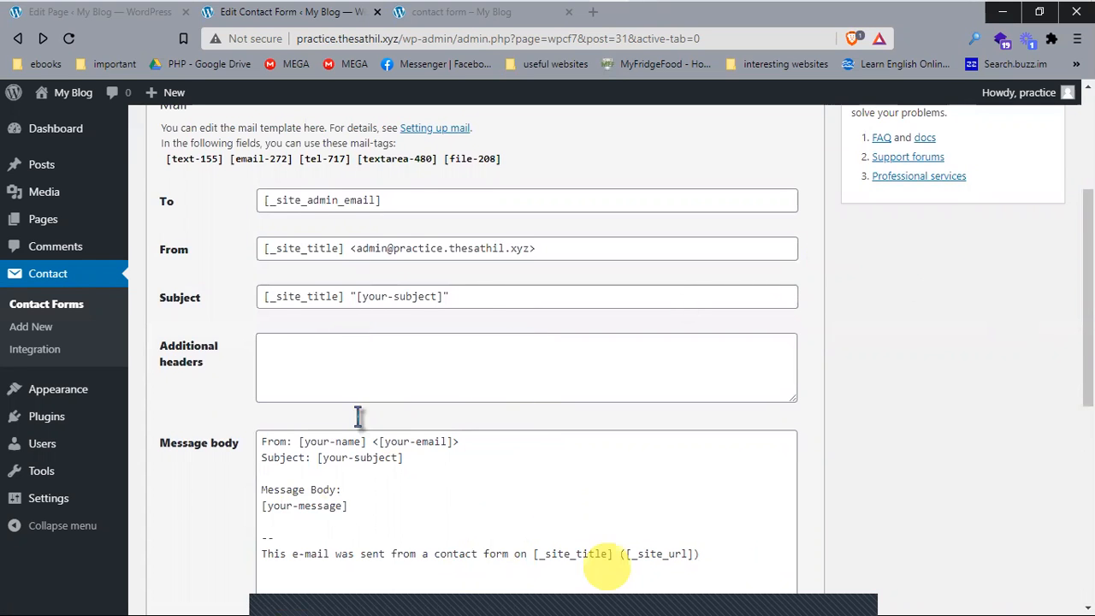
scroll(254, 314, "down", 1)
scroll(166, 477, "down", 5)
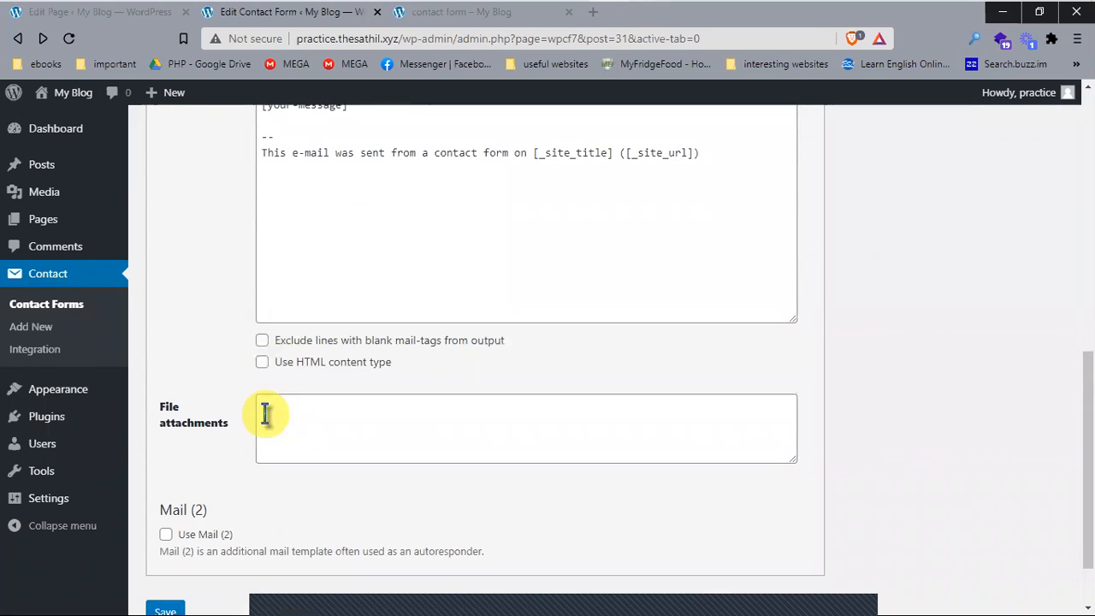
scroll(165, 496, "down", 1)
left_click(166, 523)
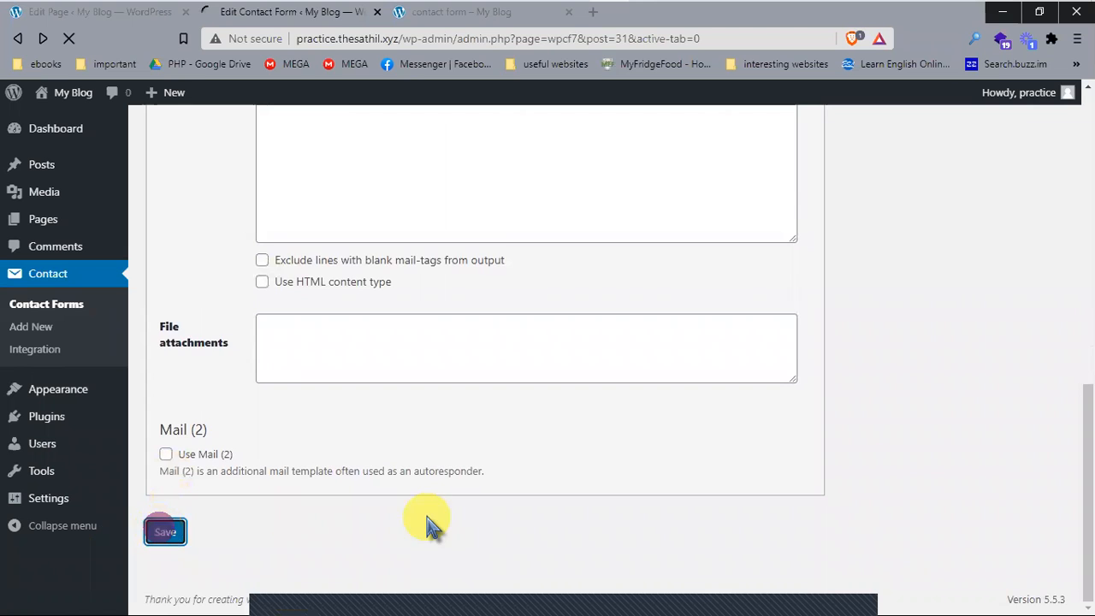
scroll(430, 523, "up", 6)
scroll(430, 524, "up", 4)
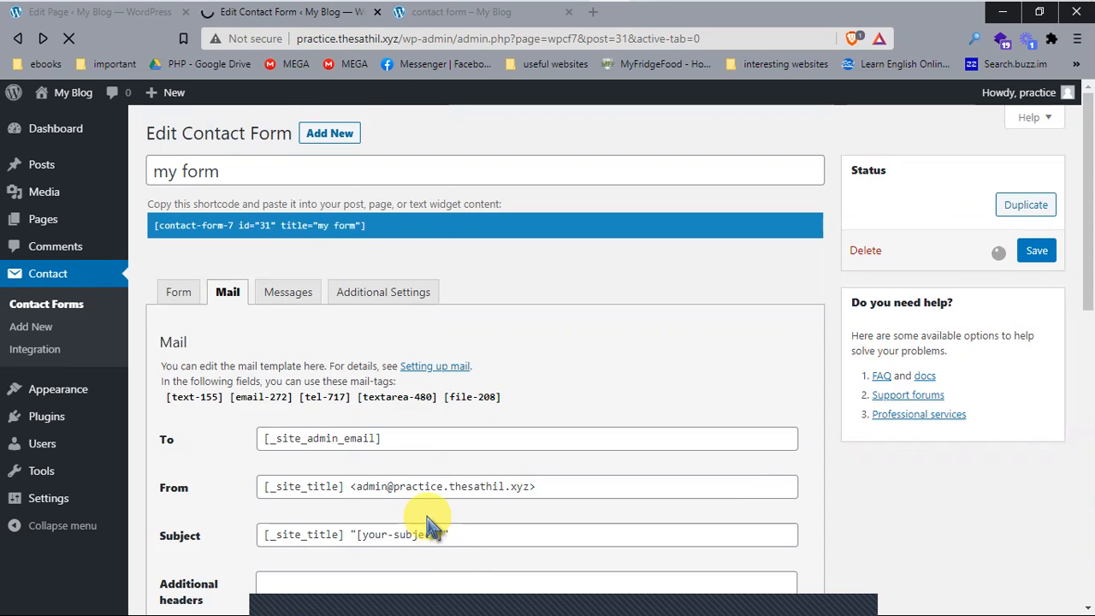
scroll(430, 523, "down", 2)
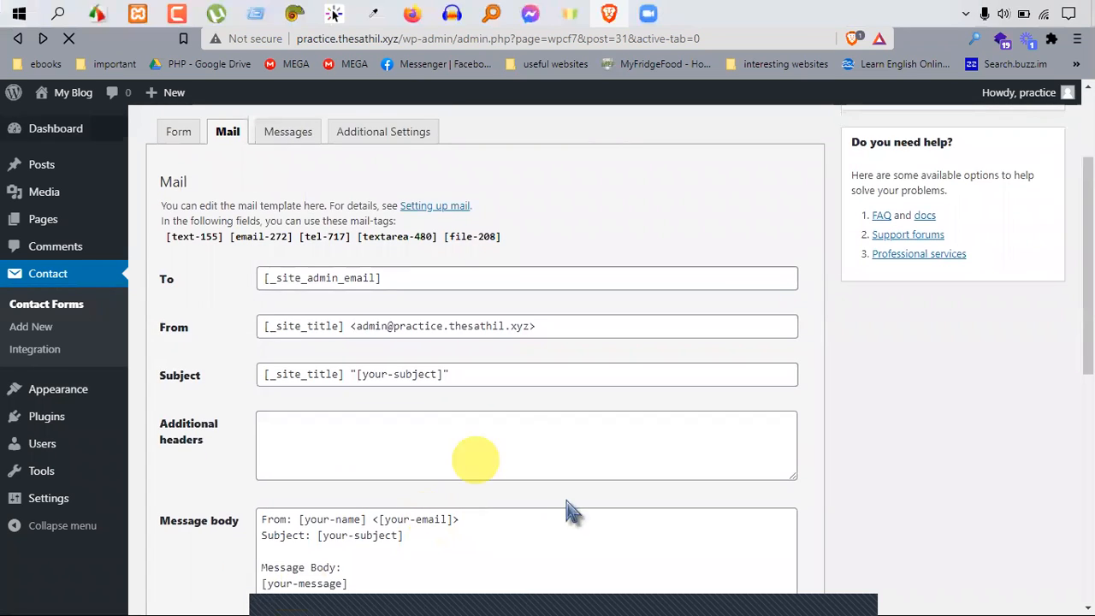
scroll(525, 443, "up", 1)
scroll(527, 445, "up", 2)
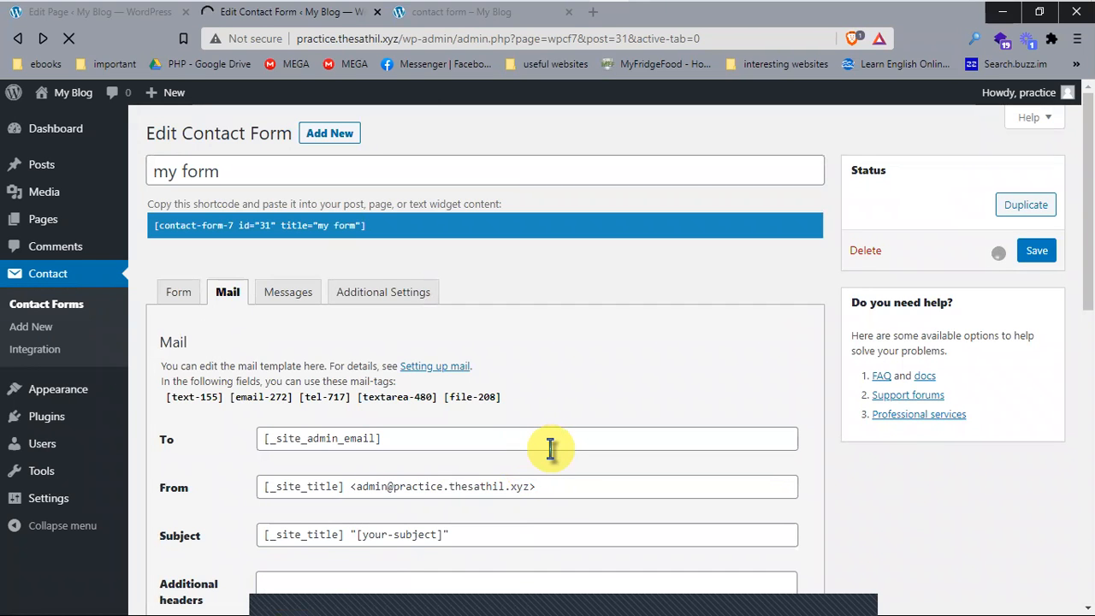
scroll(550, 450, "down", 5)
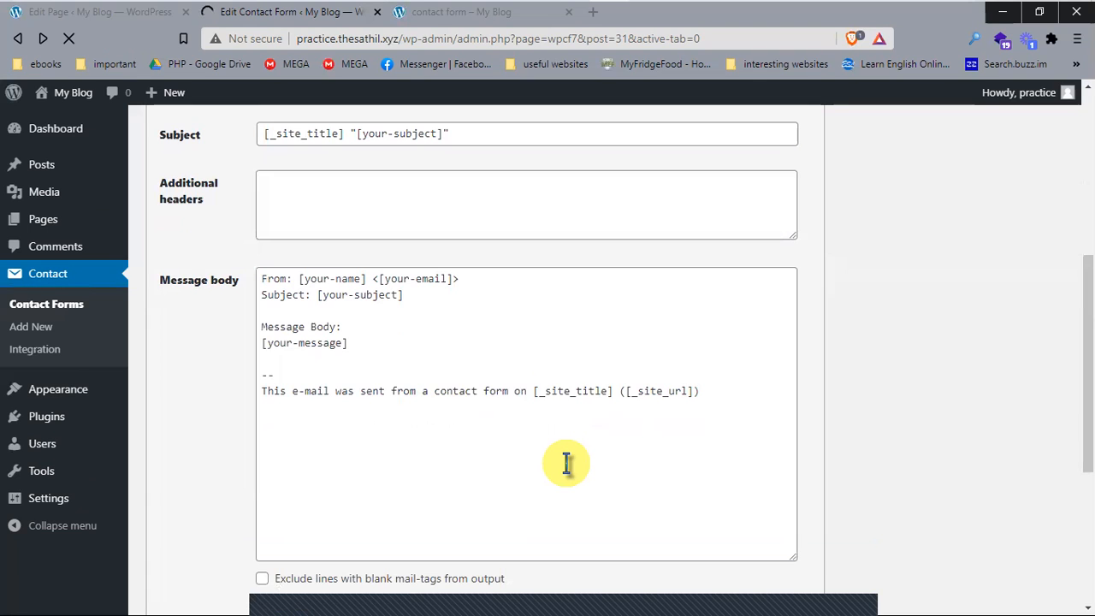
scroll(567, 463, "up", 5)
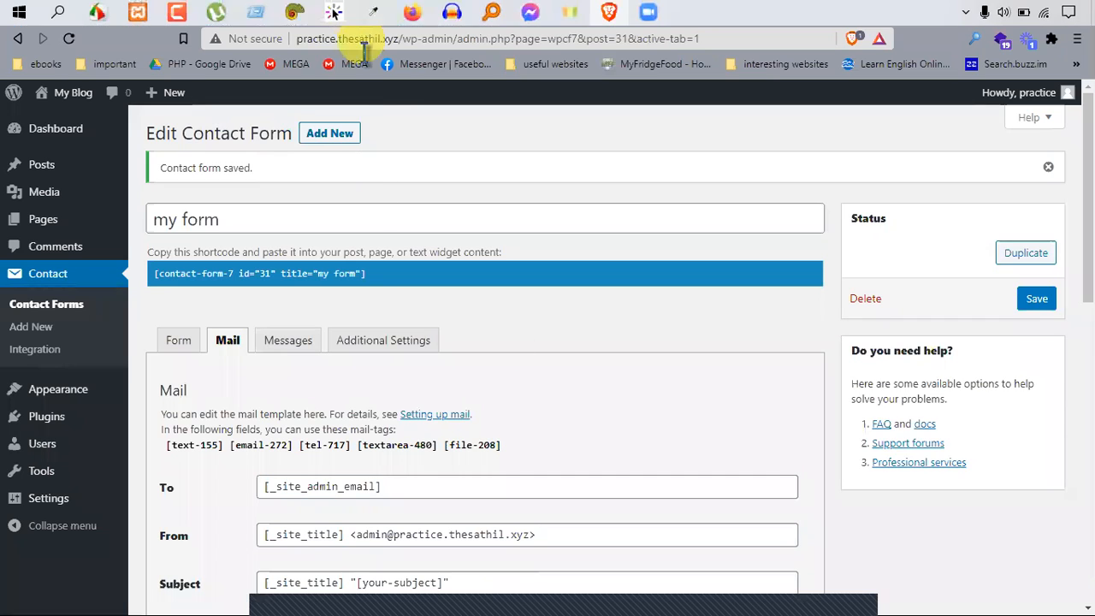
Step: Copy the [contact-form-7 id="31" title="my form"] shortcode into the 'contact form' page and update it
left_click_drag(374, 273, 217, 272)
key("ctrl+c")
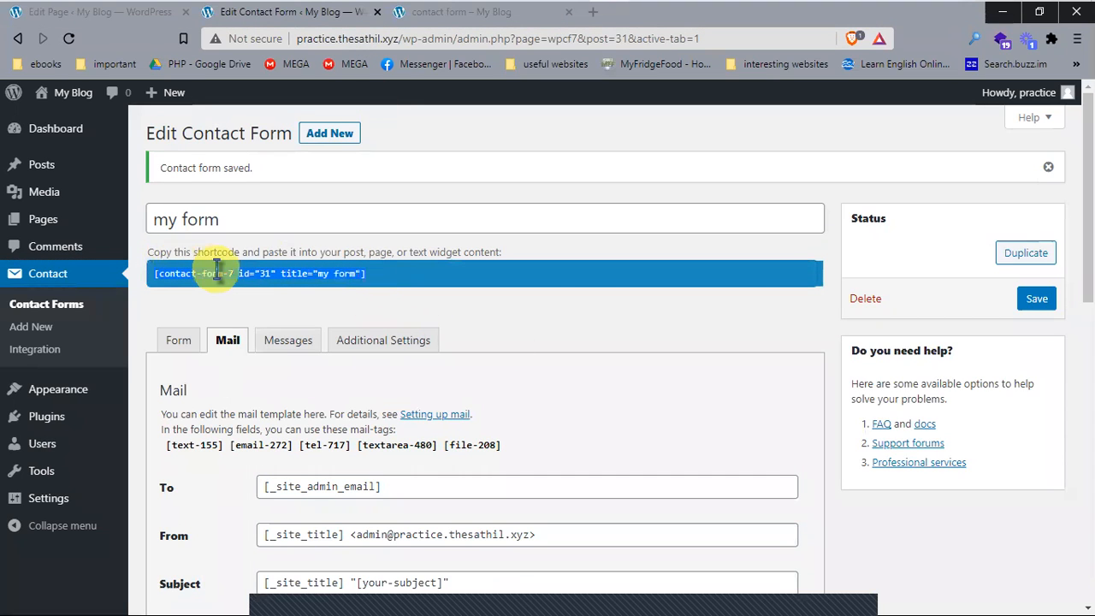
left_click(387, 284)
left_click_drag(374, 273, 164, 280)
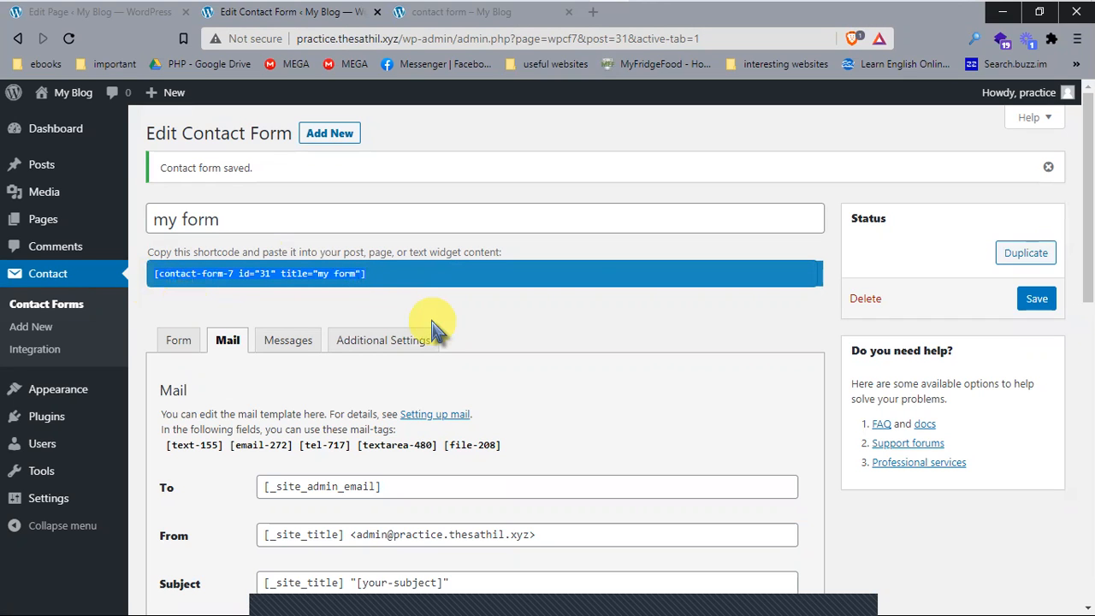
left_click(72, 12)
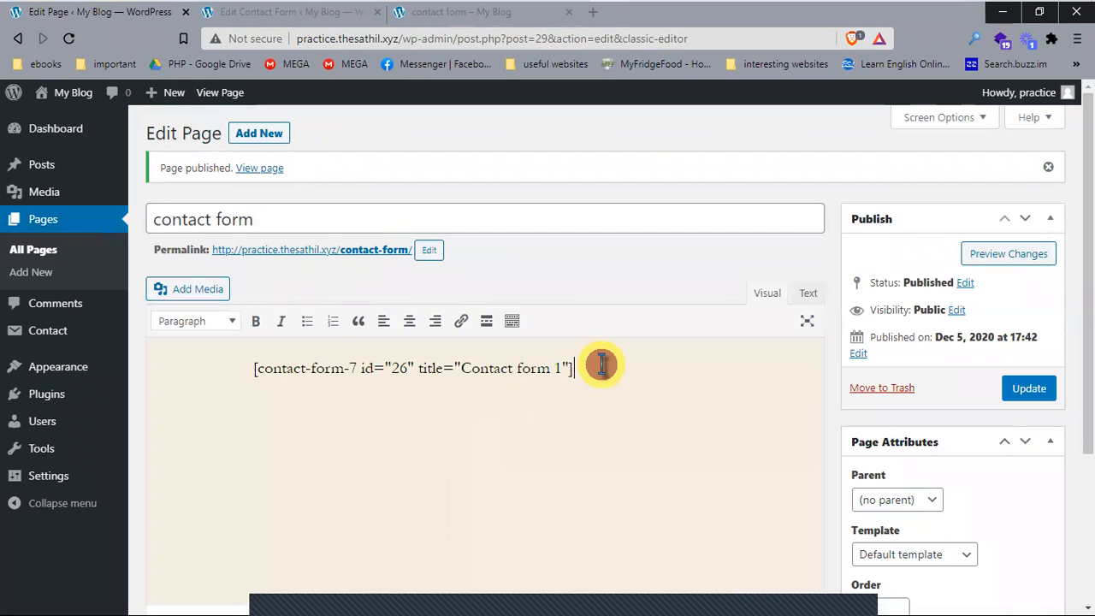
key("ctrl+v")
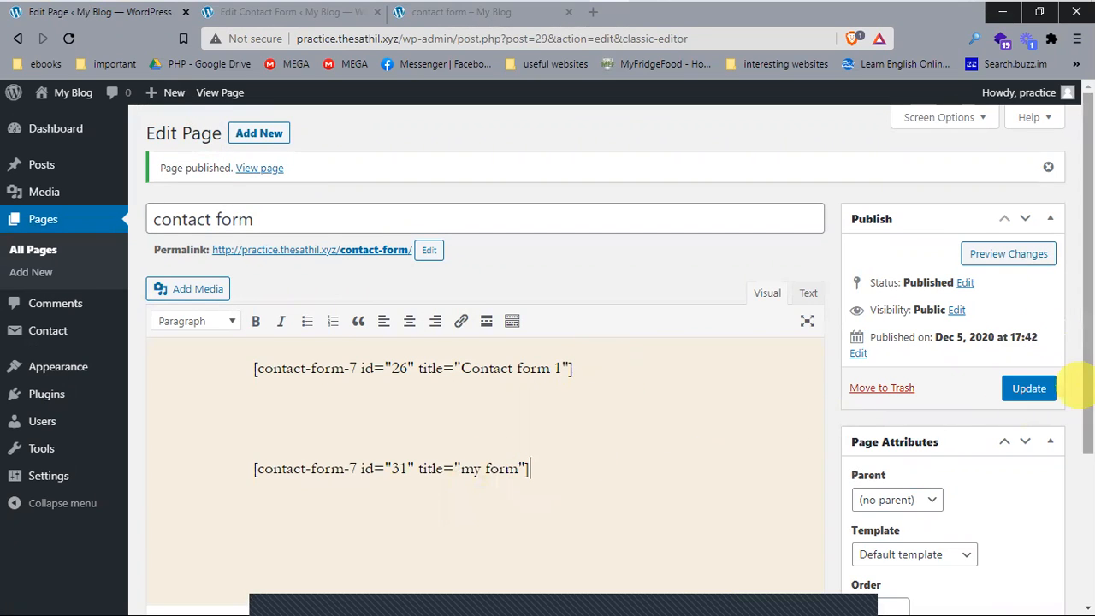
left_click(1029, 390)
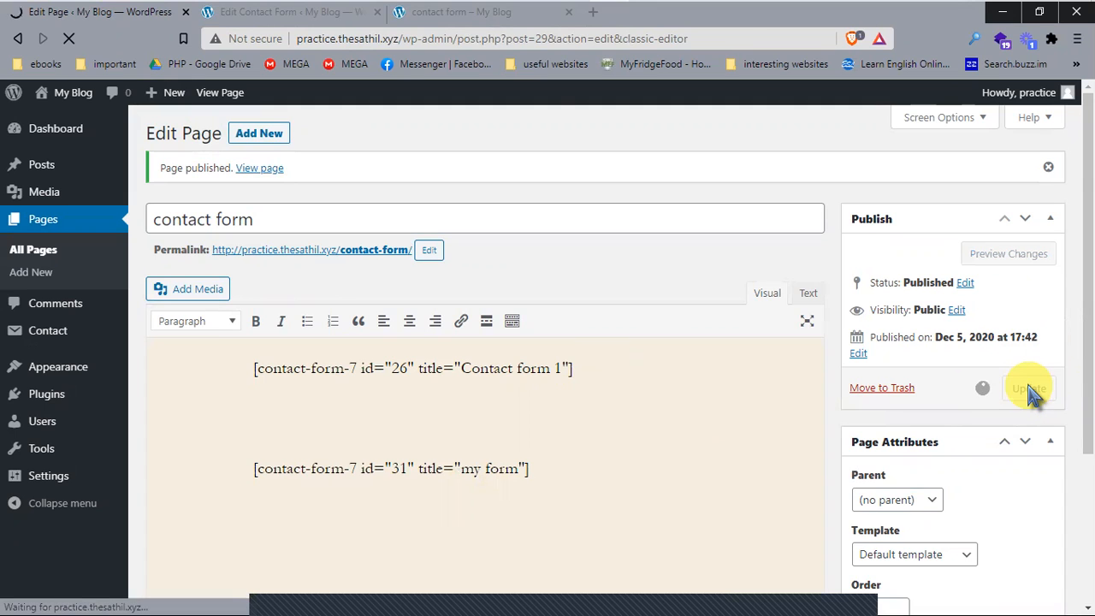
left_click(479, 17)
Step: Reload the live contact form page and submit the new form with every field empty
left_click(68, 39)
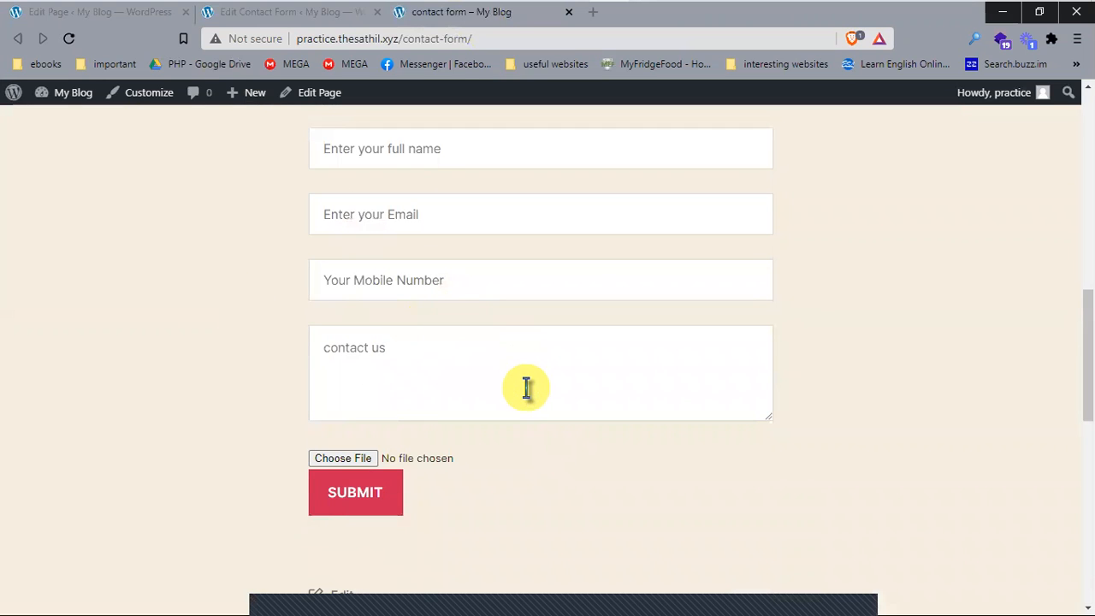
scroll(526, 389, "up", 3)
scroll(476, 330, "down", 1)
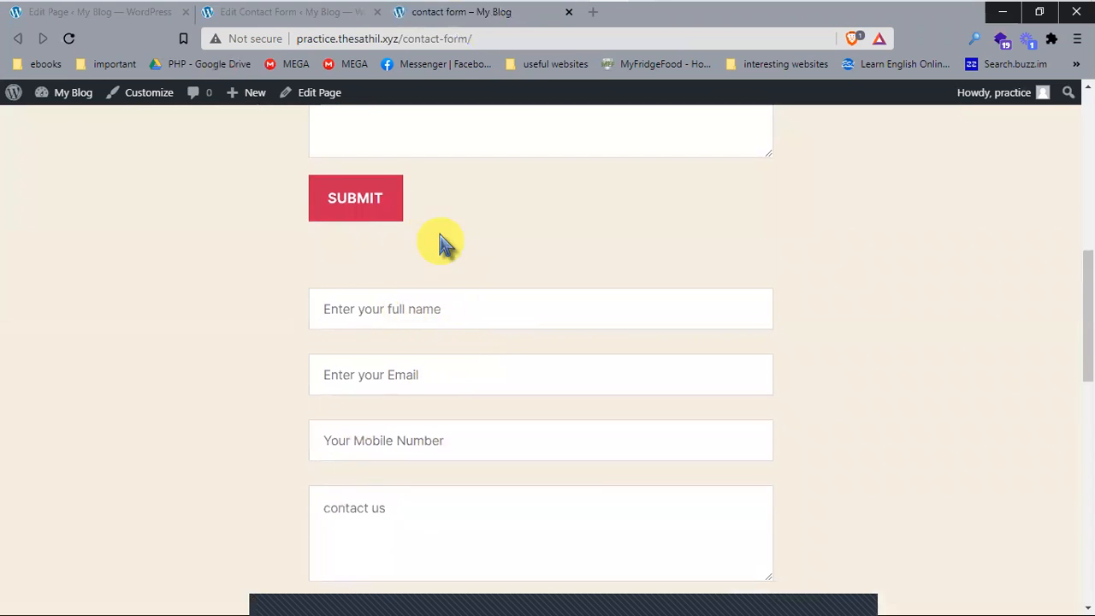
scroll(457, 320, "up", 5)
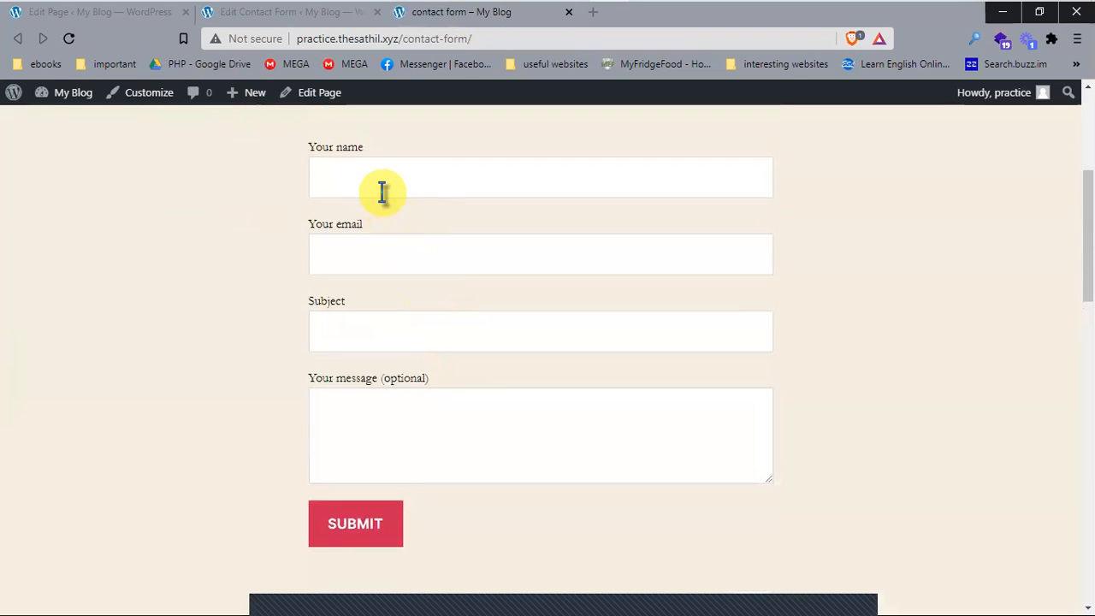
scroll(332, 306, "down", 8)
scroll(396, 372, "up", 2)
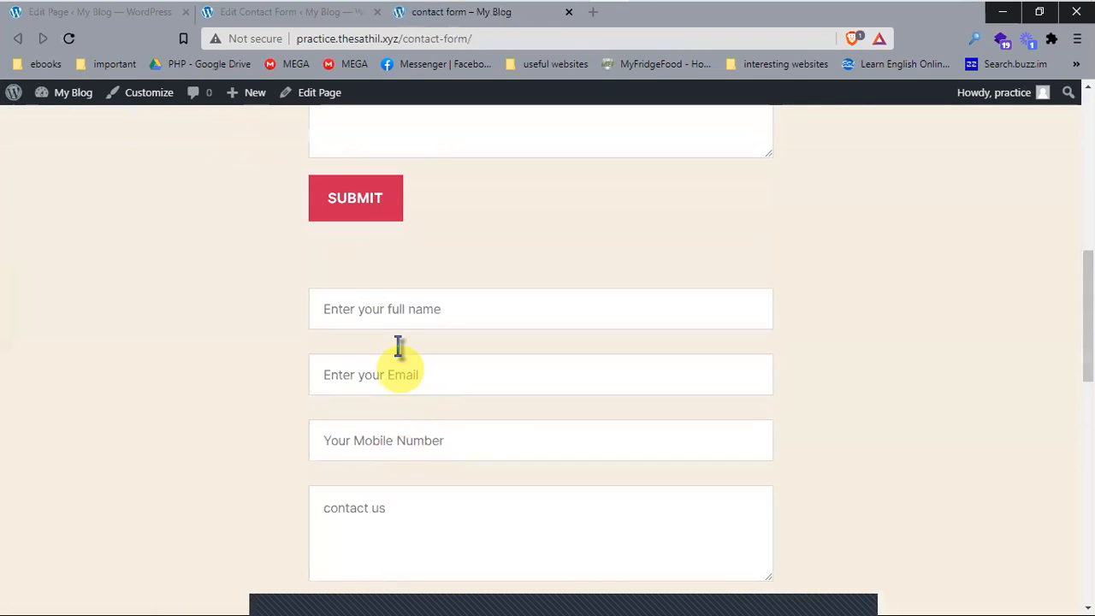
left_click(440, 310)
left_click(614, 317)
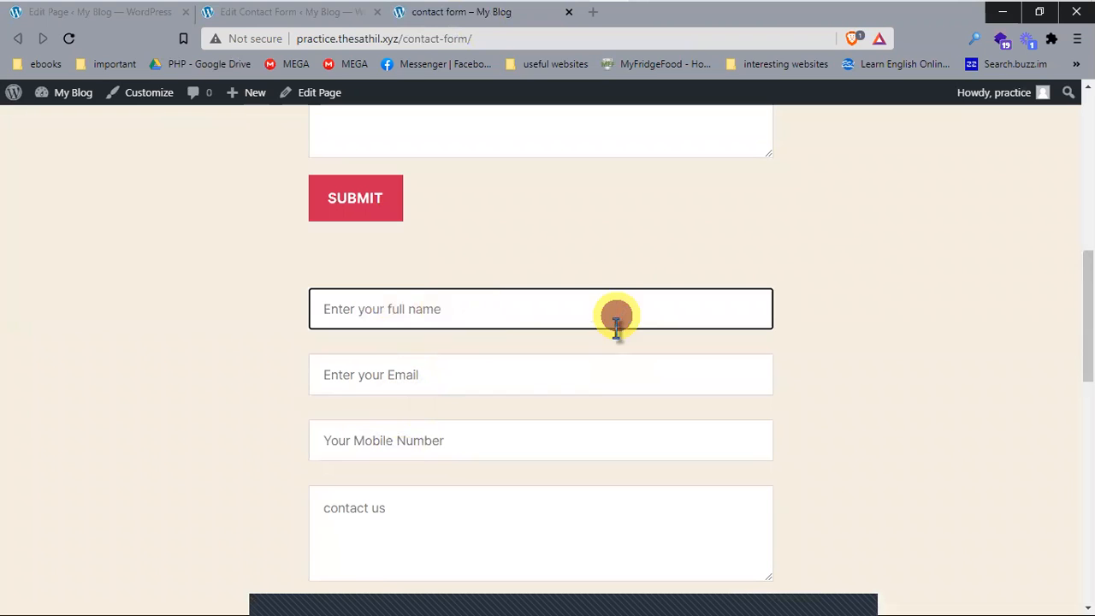
left_click(447, 372)
left_click(409, 437)
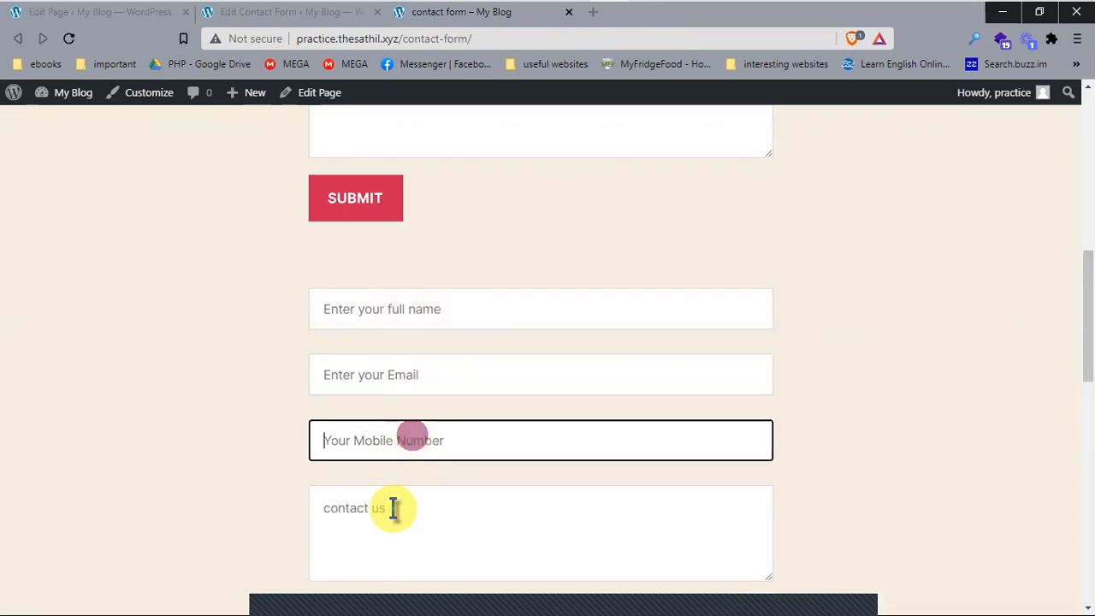
left_click(391, 509)
scroll(438, 492, "down", 1)
scroll(439, 493, "down", 2)
left_click(354, 411)
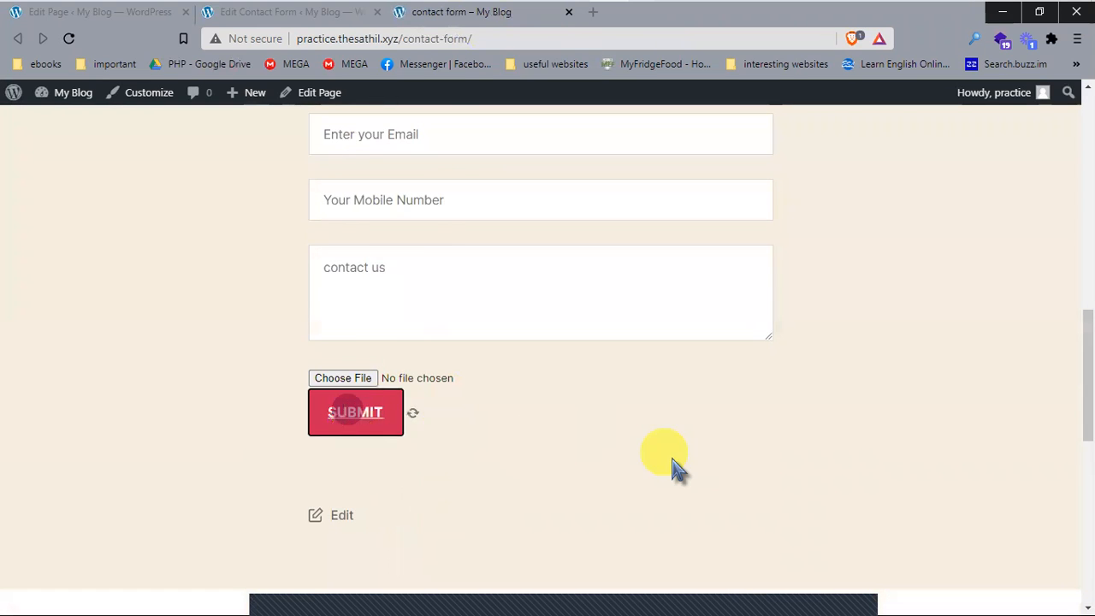
Step: Review the 'The field is required.' messages under the name, email and mobile fields
scroll(598, 349, "up", 2)
left_click_drag(445, 261, 337, 261)
left_click(445, 381)
left_click_drag(308, 380, 288, 371)
left_click_drag(448, 450, 147, 453)
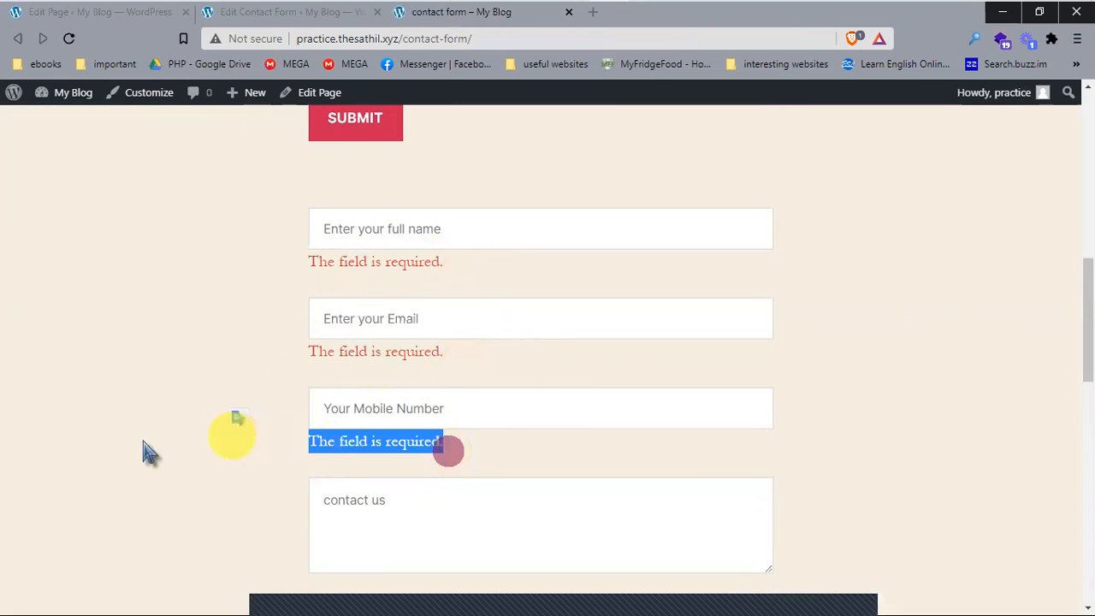
left_click(134, 445)
scroll(176, 443, "down", 2)
scroll(183, 428, "up", 2)
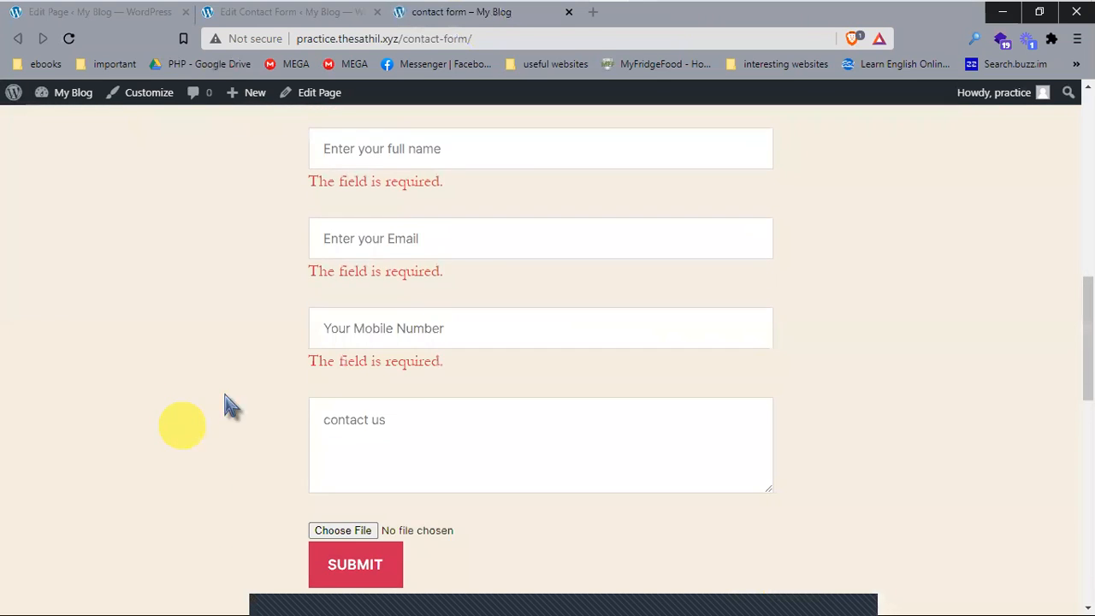
left_click_drag(442, 367, 166, 362)
left_click(166, 361)
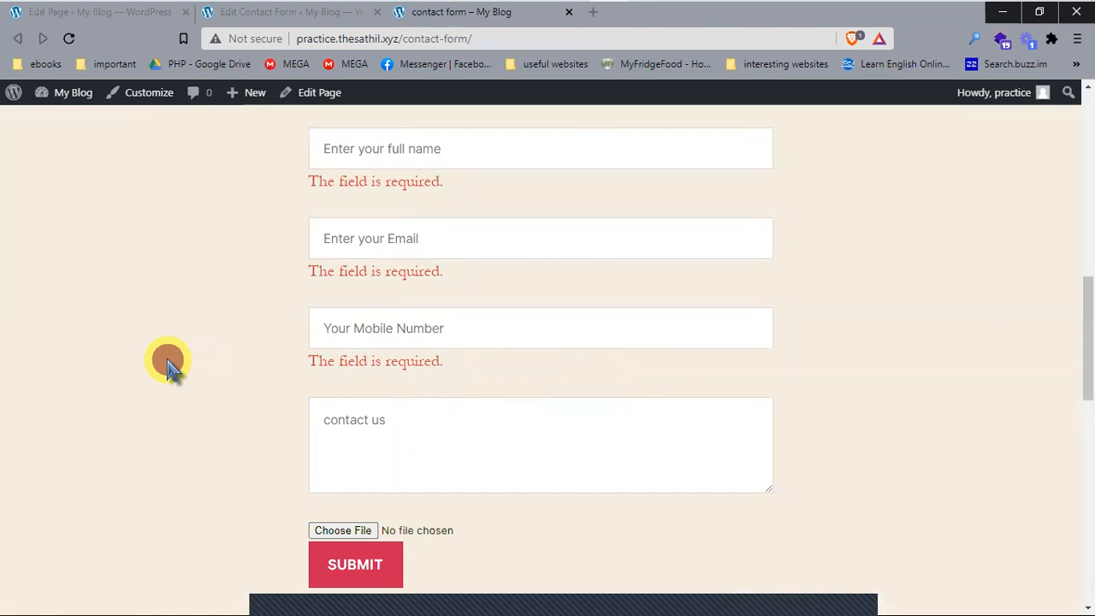
left_click(464, 437)
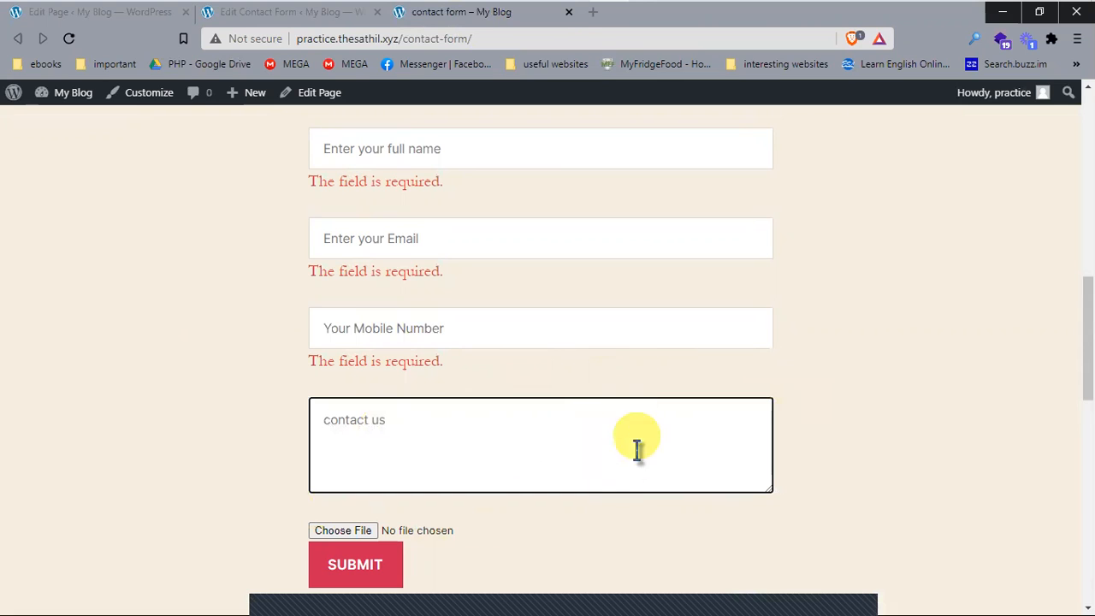
scroll(435, 298, "up", 2)
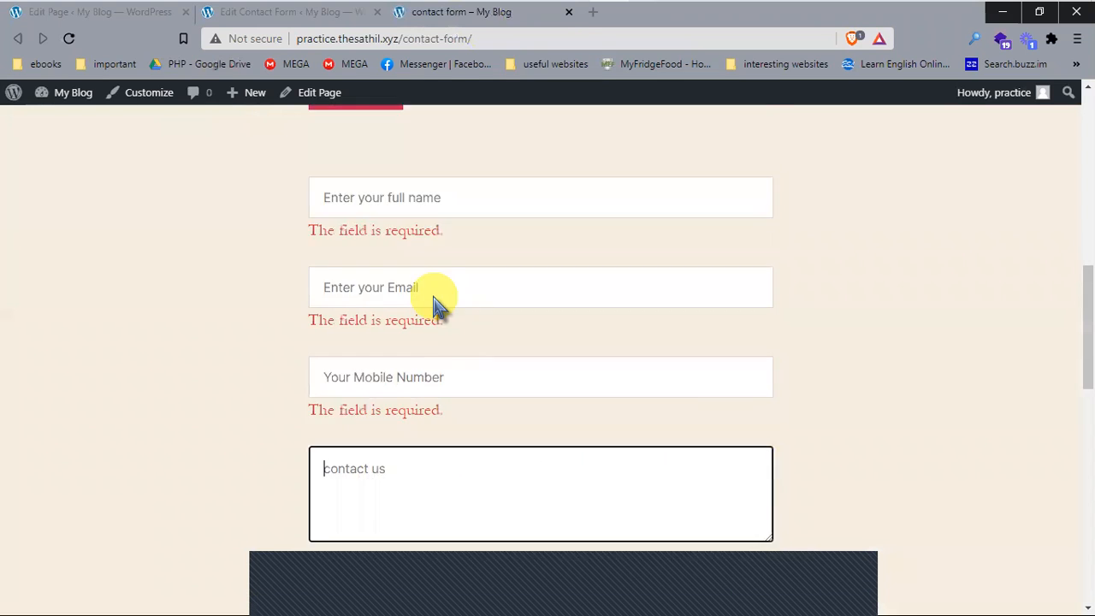
Step: Fill in the name, a test email address and mobile number, then submit the form
left_click(431, 304)
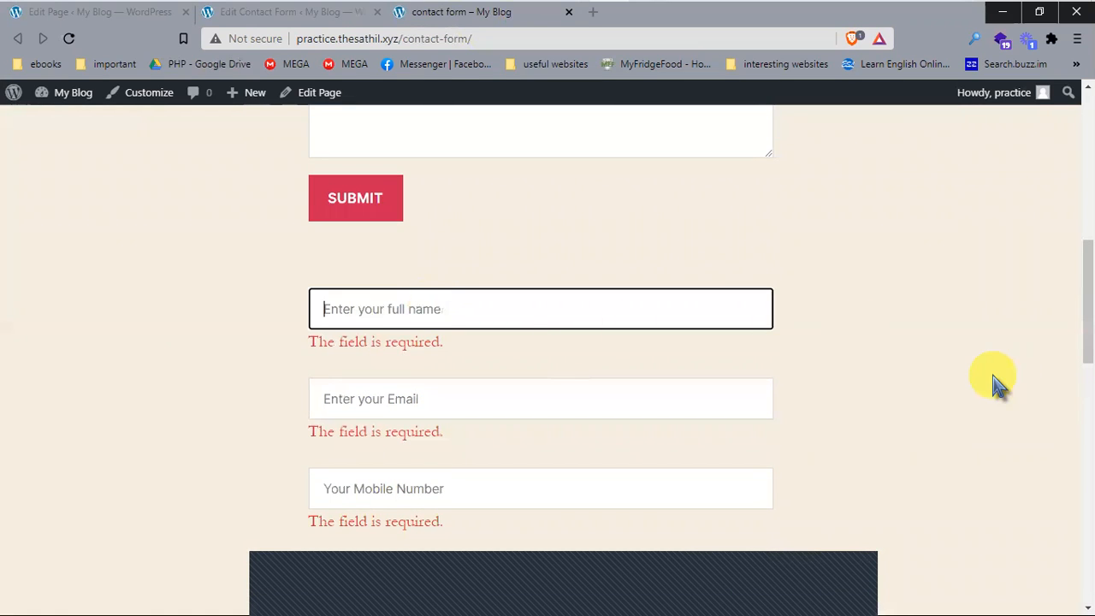
key("Tab")
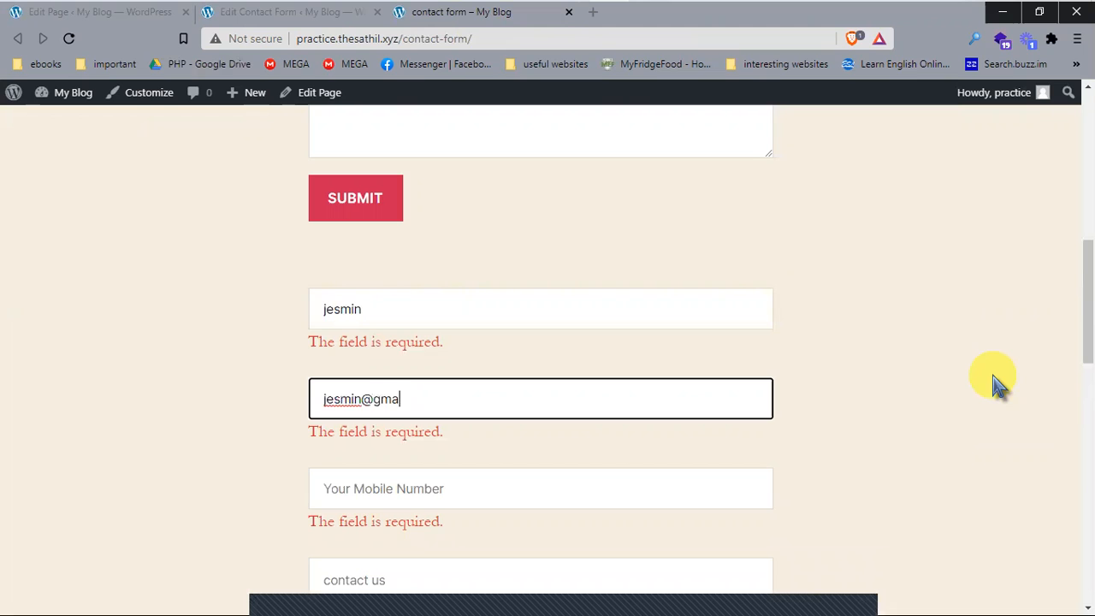
key("Tab")
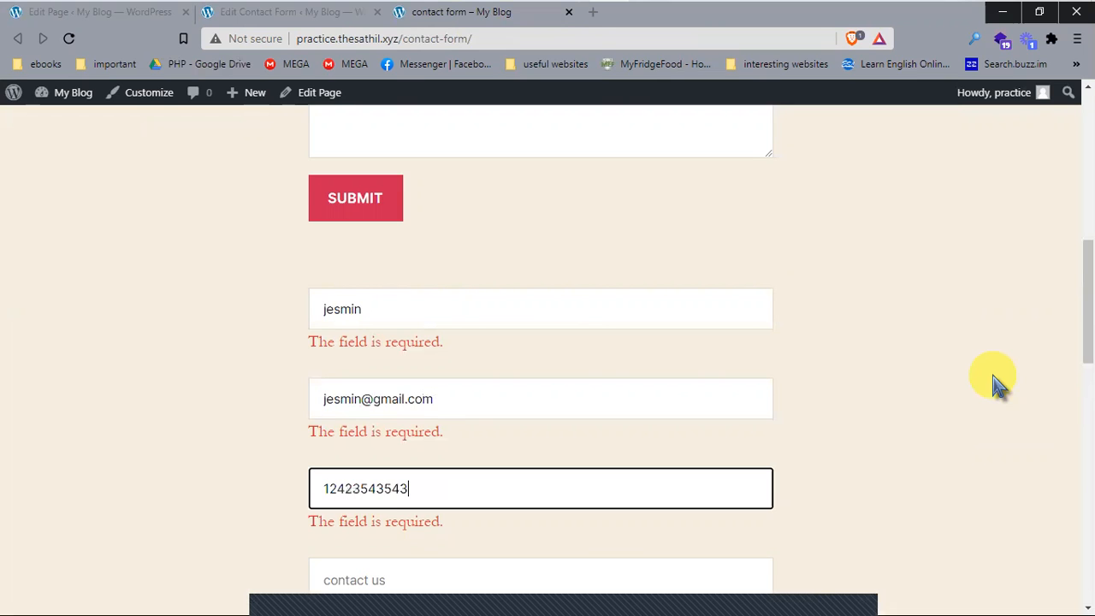
scroll(997, 383, "down", 2)
left_click(367, 556)
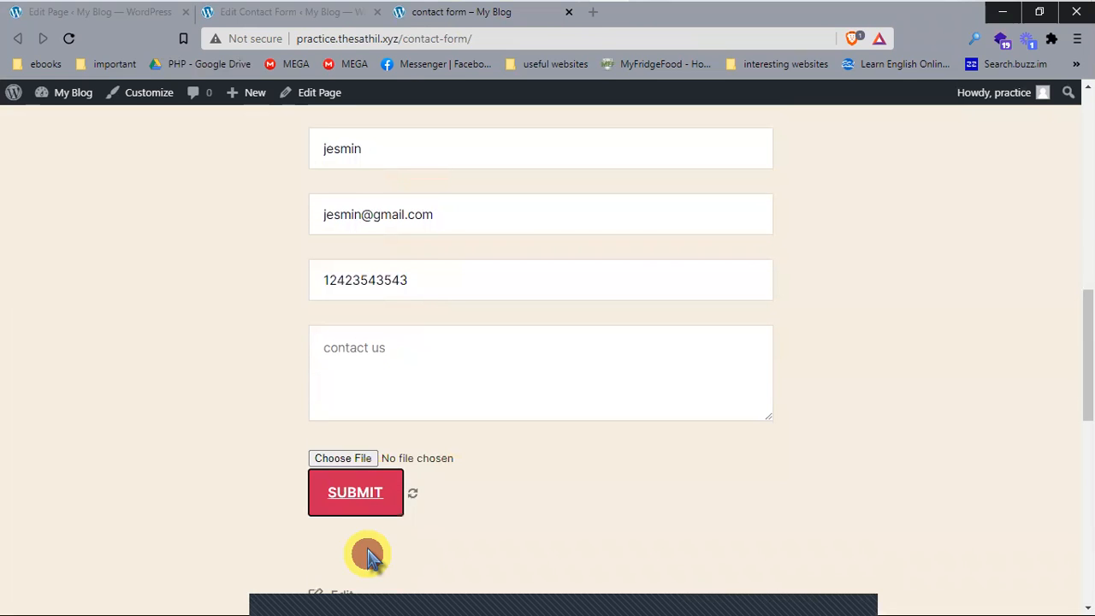
Step: Check the 'Thank you for your message. It has been sent.' reply, then return to the form editor
scroll(1001, 459, "down", 2)
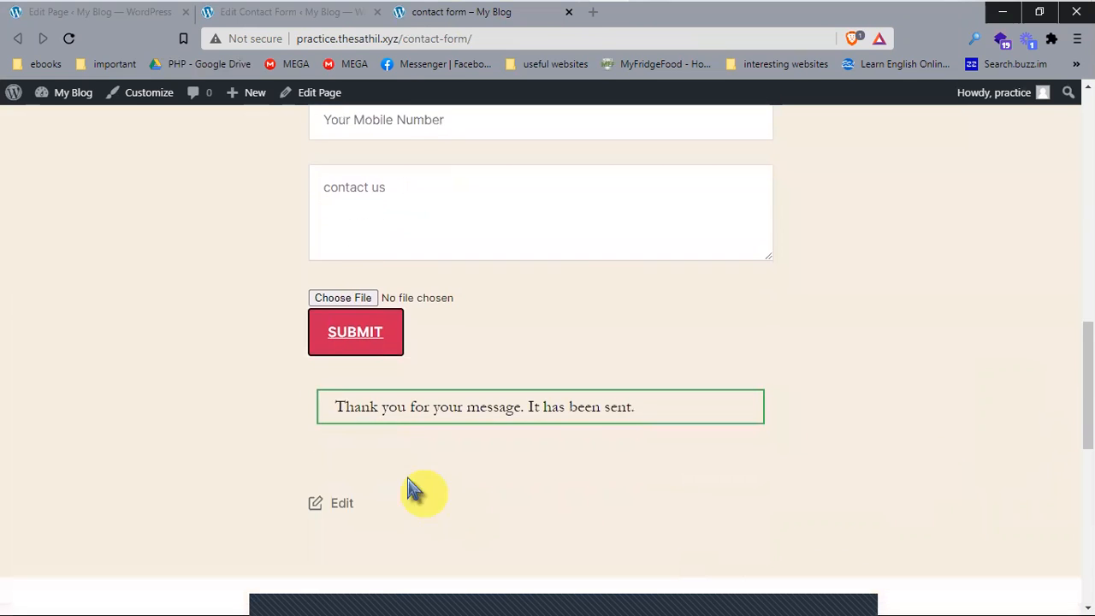
left_click_drag(334, 407, 715, 412)
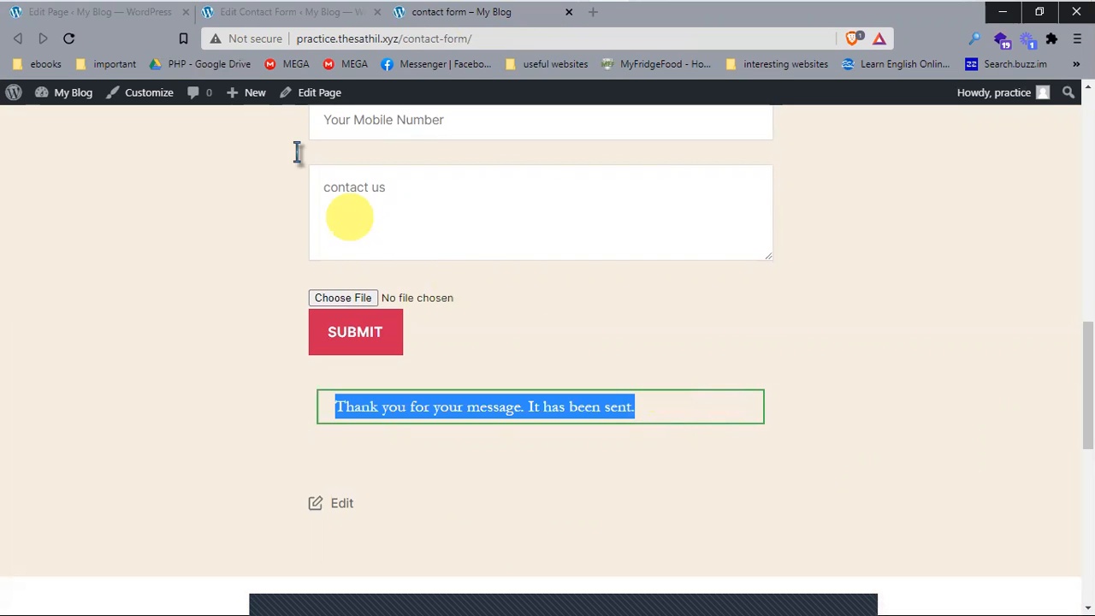
left_click(294, 15)
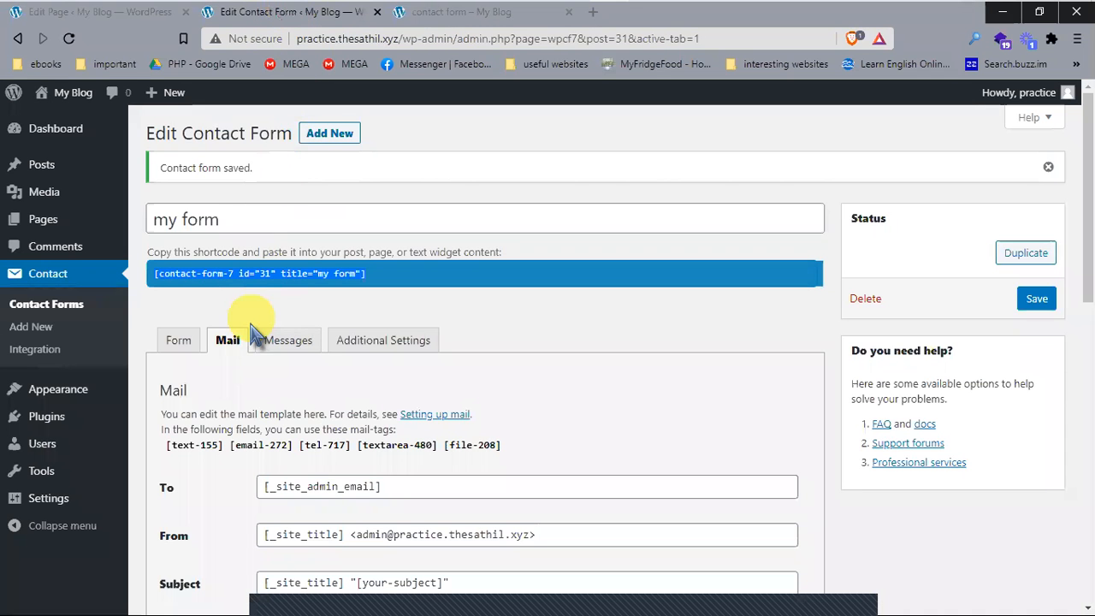
Step: Review the sent-successfully message on the Messages tab of 'my form'
left_click(282, 340)
scroll(308, 402, "down", 1)
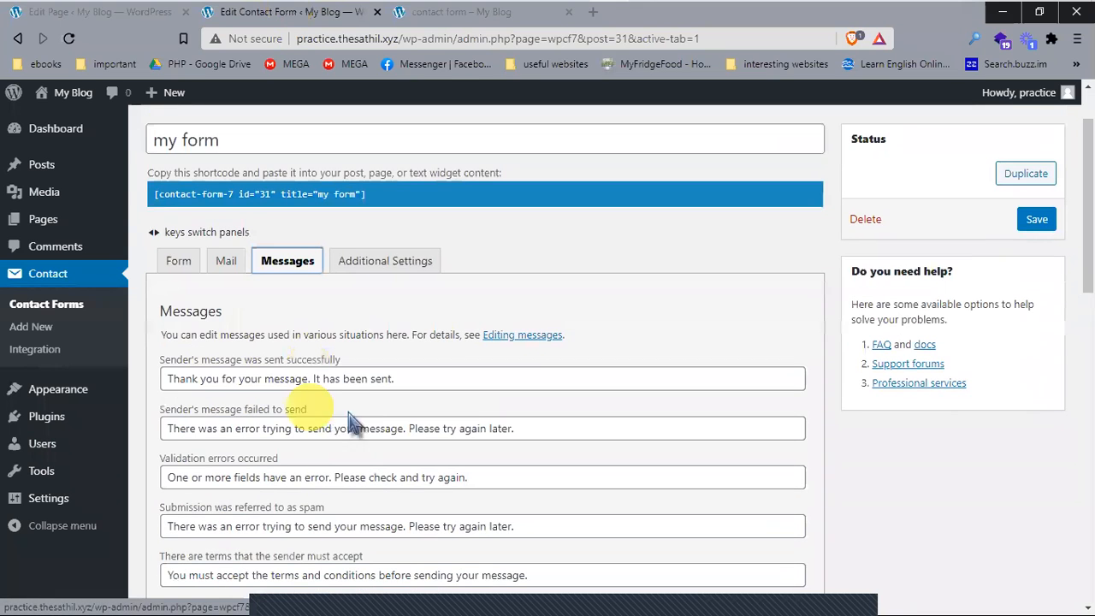
left_click_drag(410, 382, 177, 386)
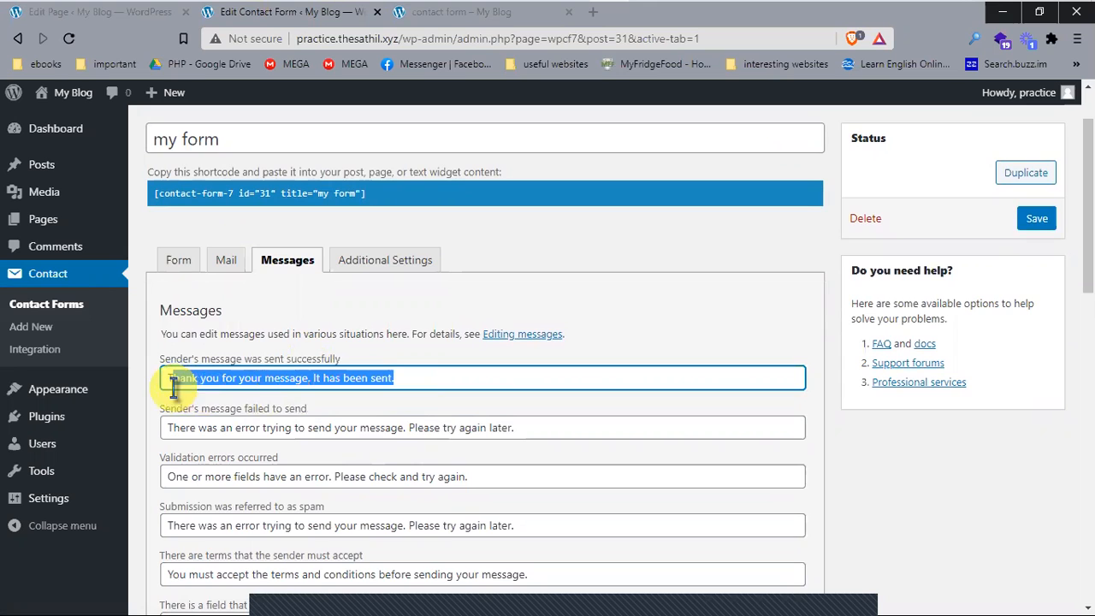
scroll(466, 426, "down", 1)
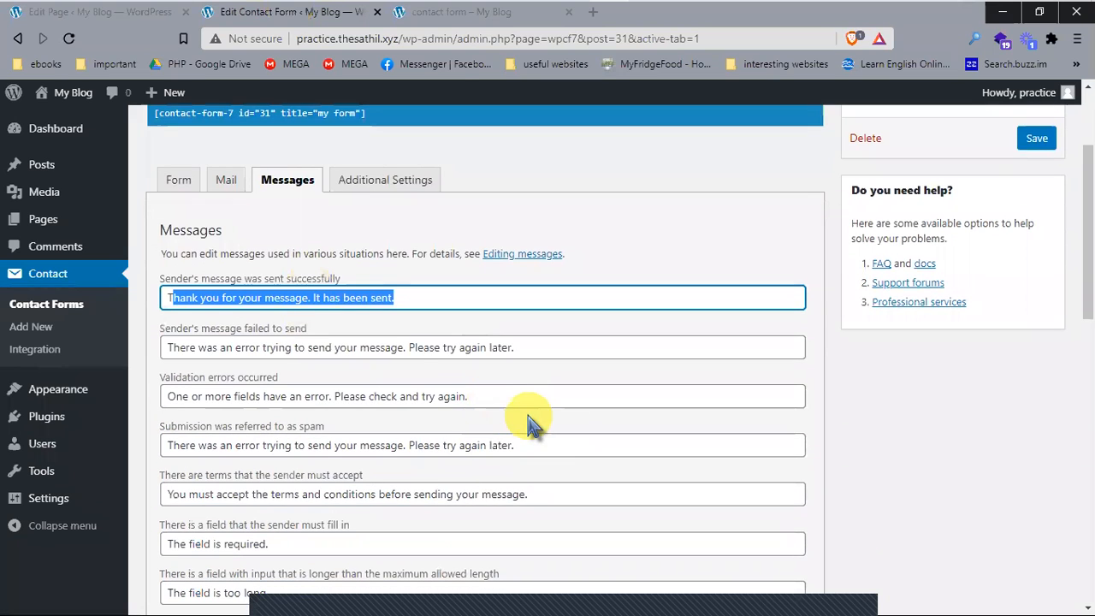
left_click(446, 294)
triple_click(445, 294)
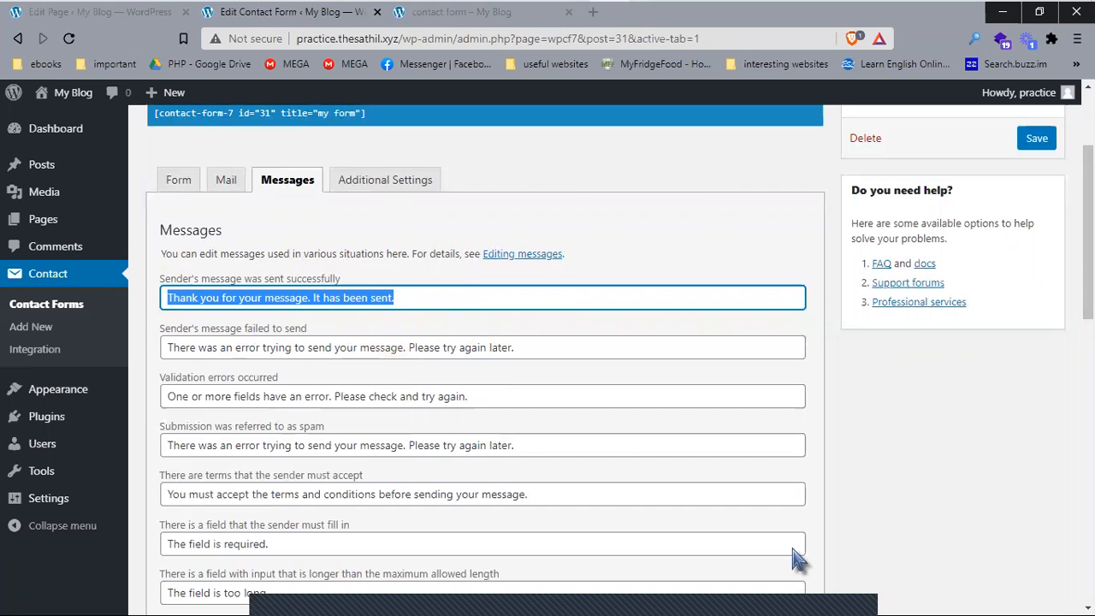
scroll(672, 249, "up", 2)
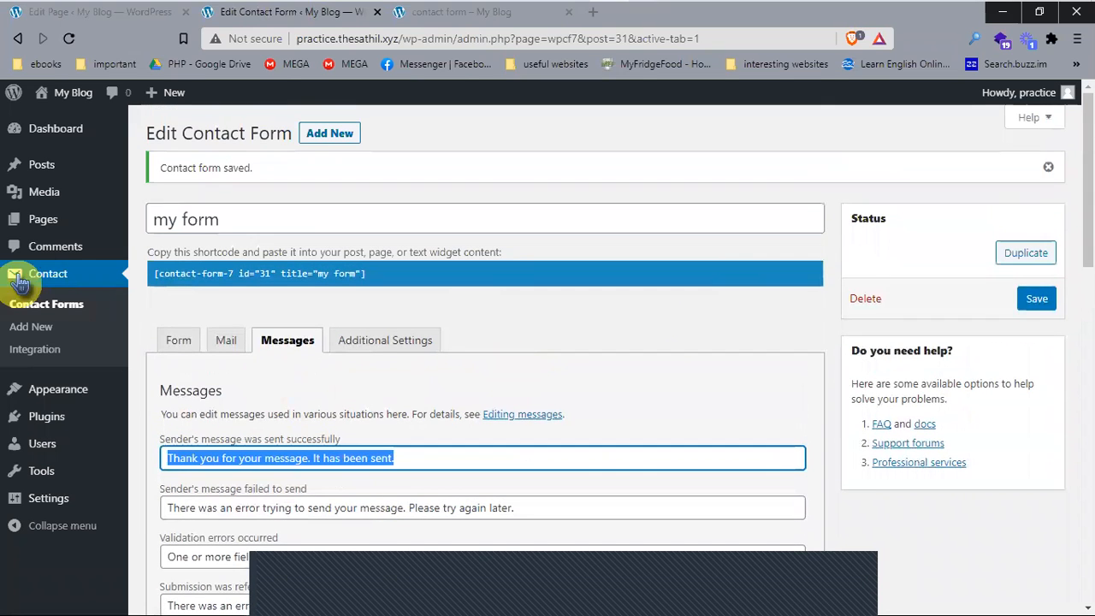
Step: Look over the form template on the Form tab, then go to Contact > Contact Forms
left_click(178, 342)
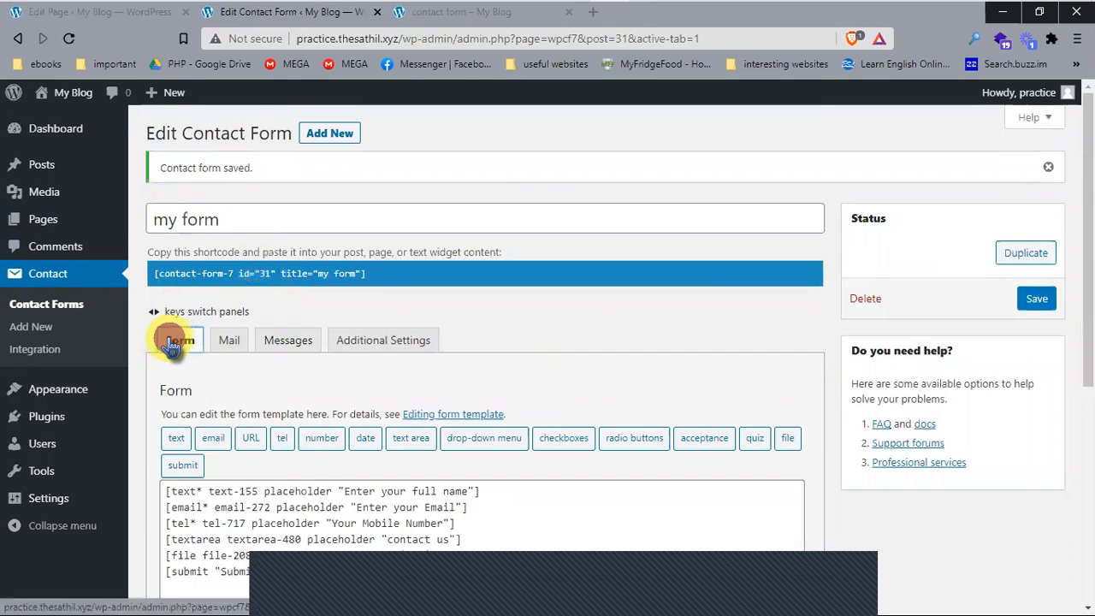
scroll(607, 506, "down", 3)
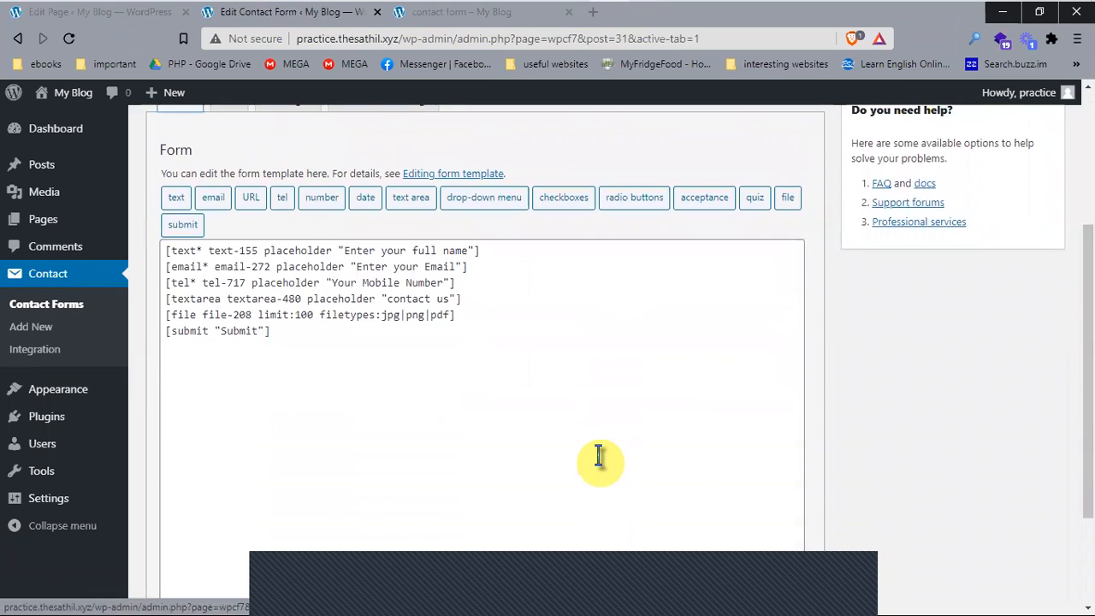
scroll(49, 305, "up", 3)
left_click(49, 308)
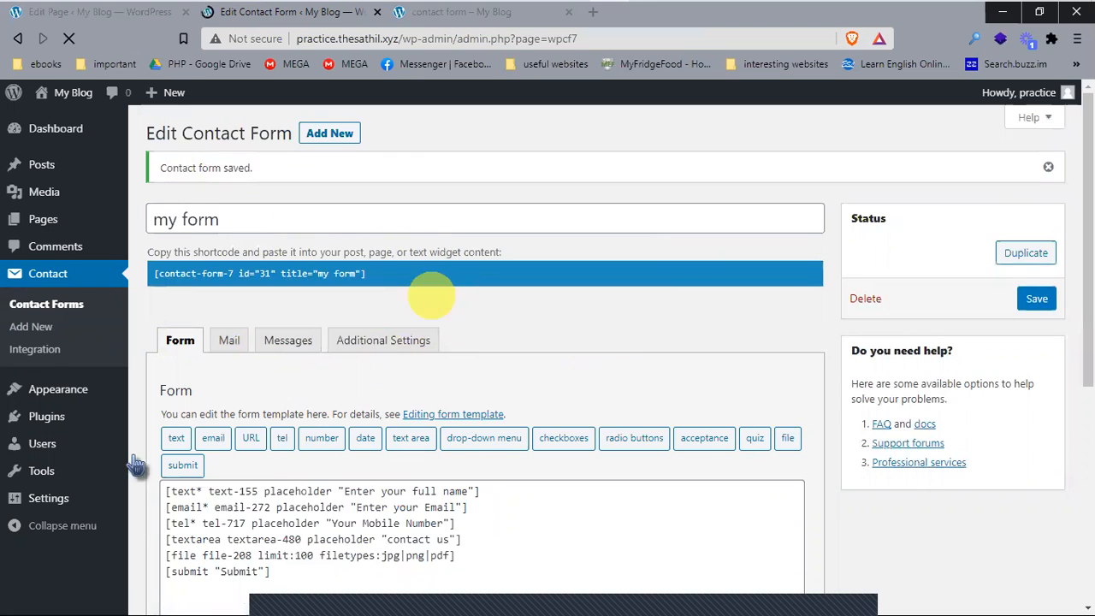
scroll(497, 377, "down", 2)
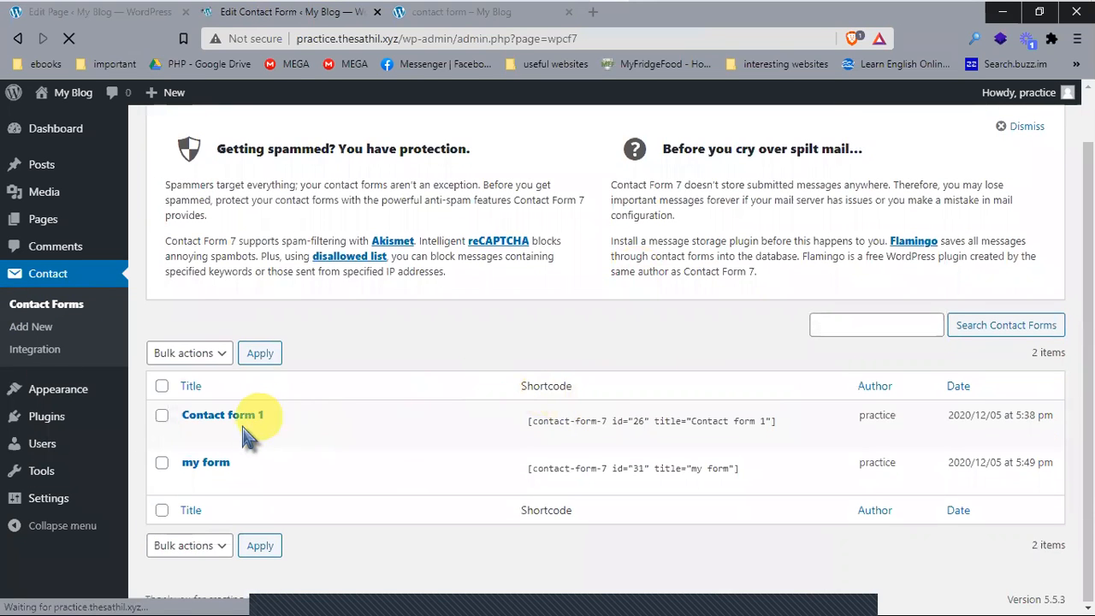
Step: Inspect Contact form 1's <label> markup for Your name, then reload the live contact form page
mouse_move(218, 435)
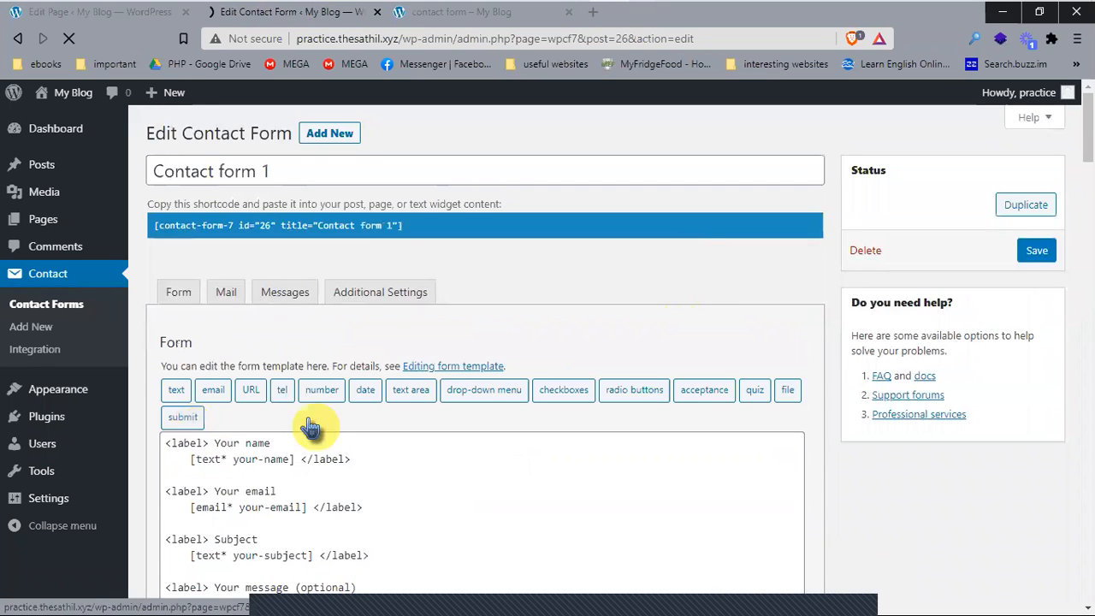
scroll(310, 428, "down", 2)
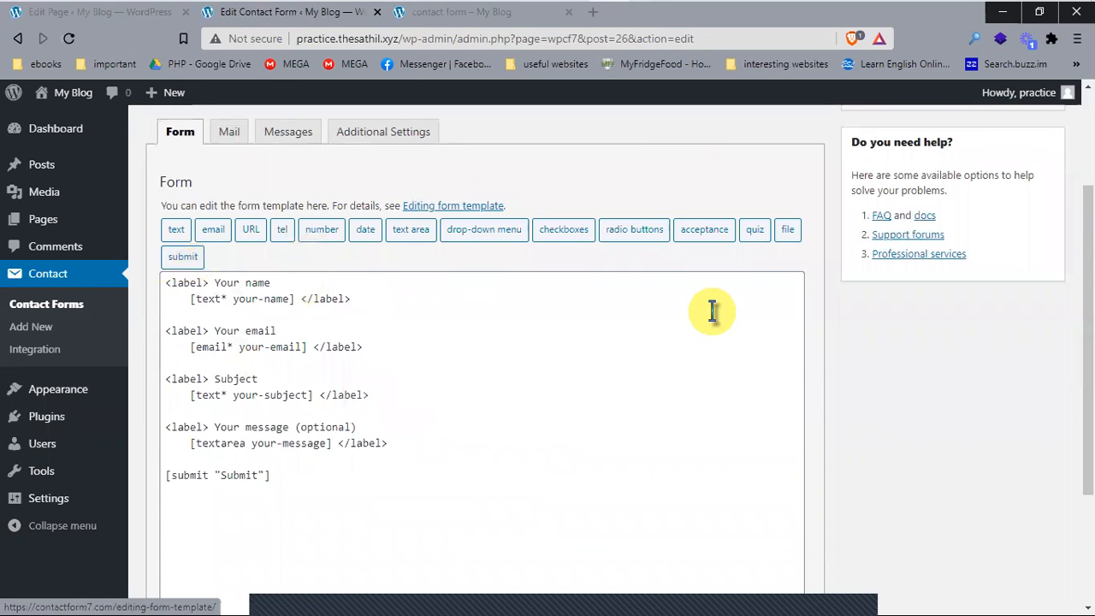
left_click_drag(208, 282, 166, 284)
left_click_drag(301, 298, 365, 298)
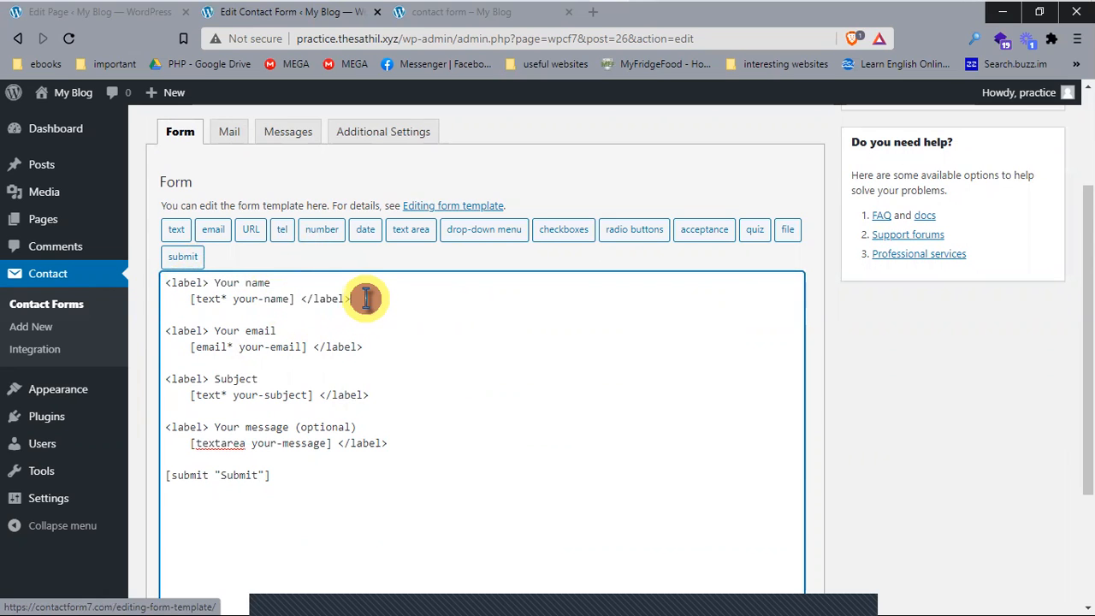
double_click(176, 283)
left_click_drag(393, 313, 135, 287)
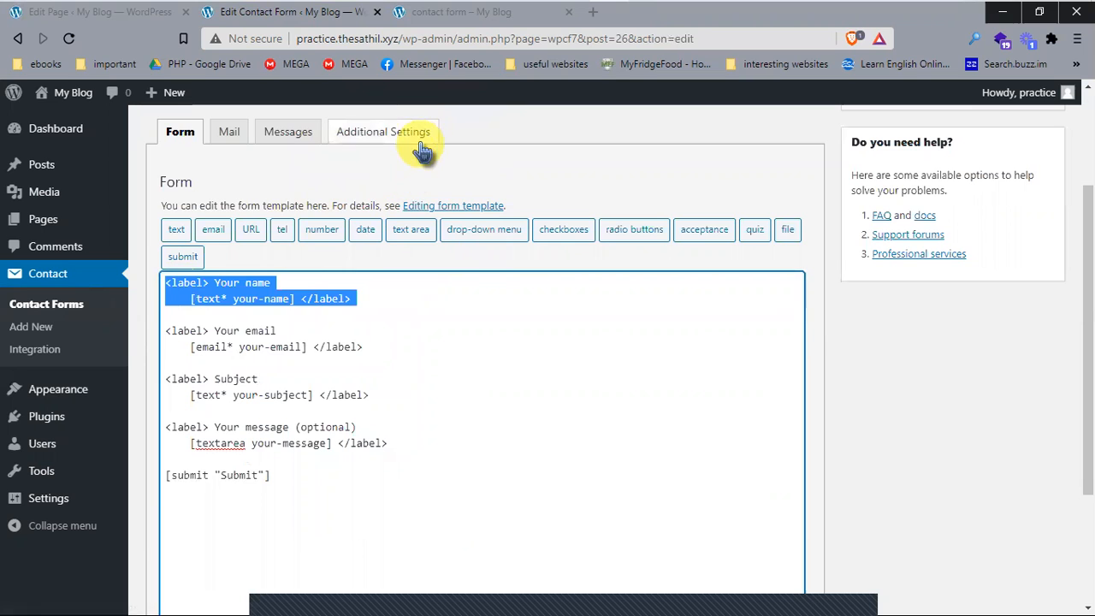
left_click(390, 273)
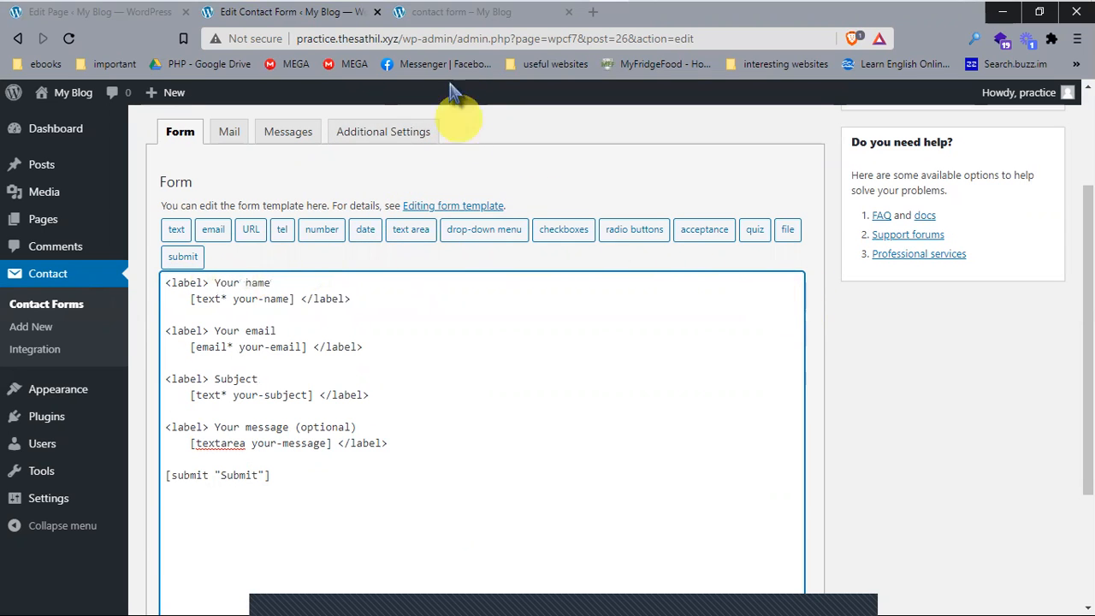
left_click(453, 13)
key("F5")
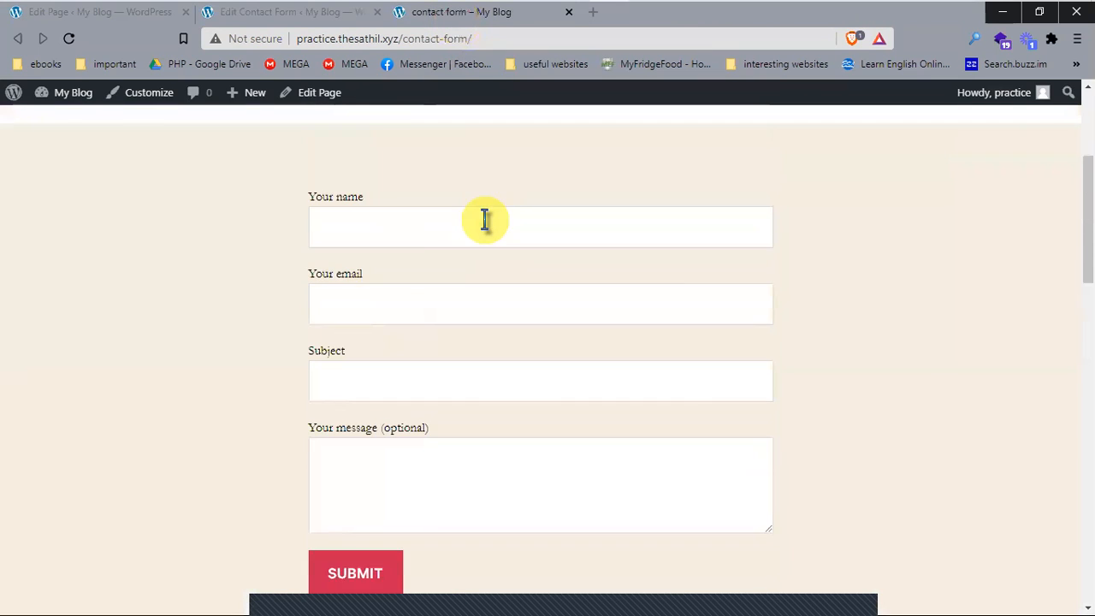
Step: Close the live page and form editor tabs, returning to the 'contact form' page editor
left_click(177, 308)
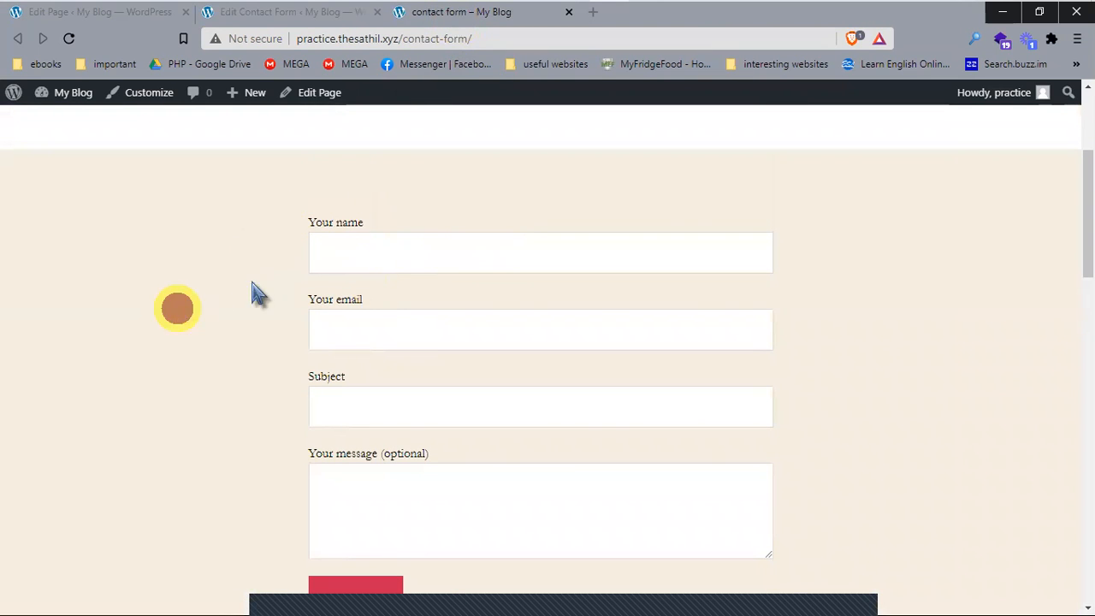
scroll(408, 355, "down", 4)
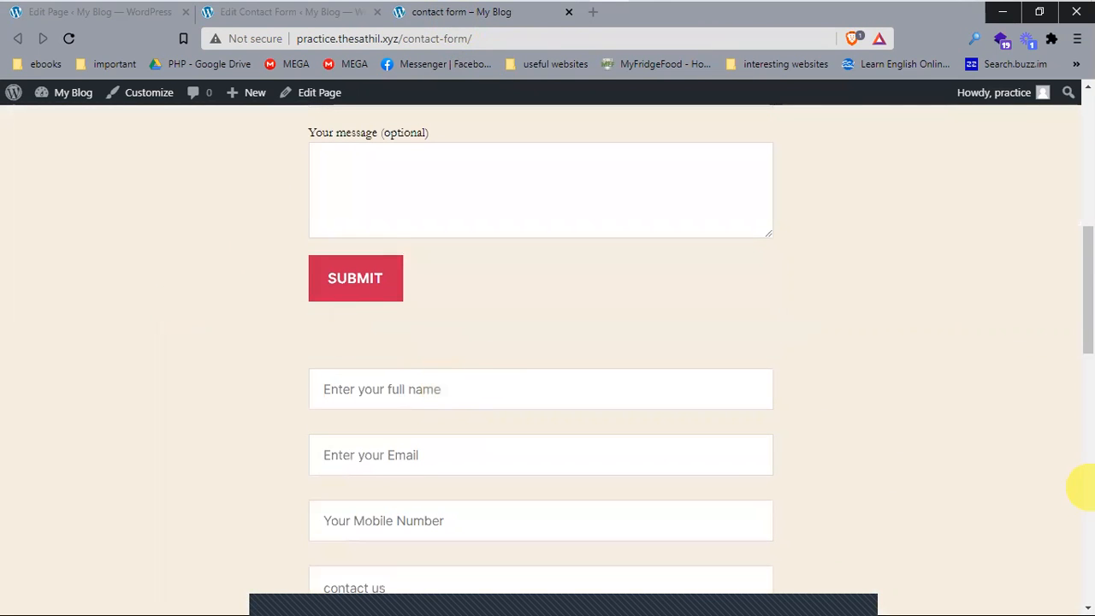
scroll(1079, 487, "down", 4)
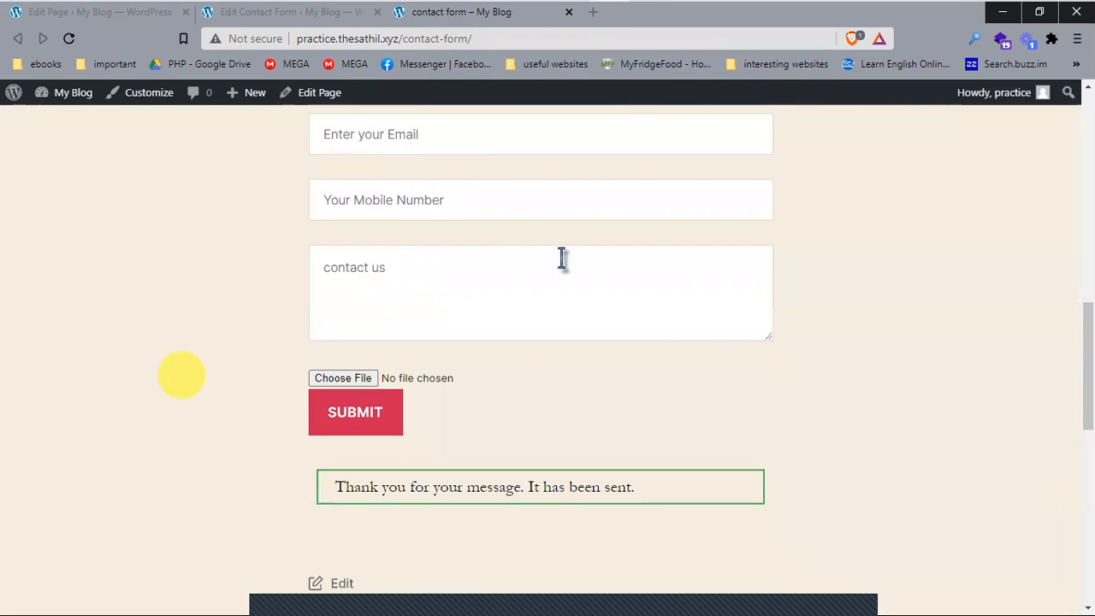
left_click(331, 16)
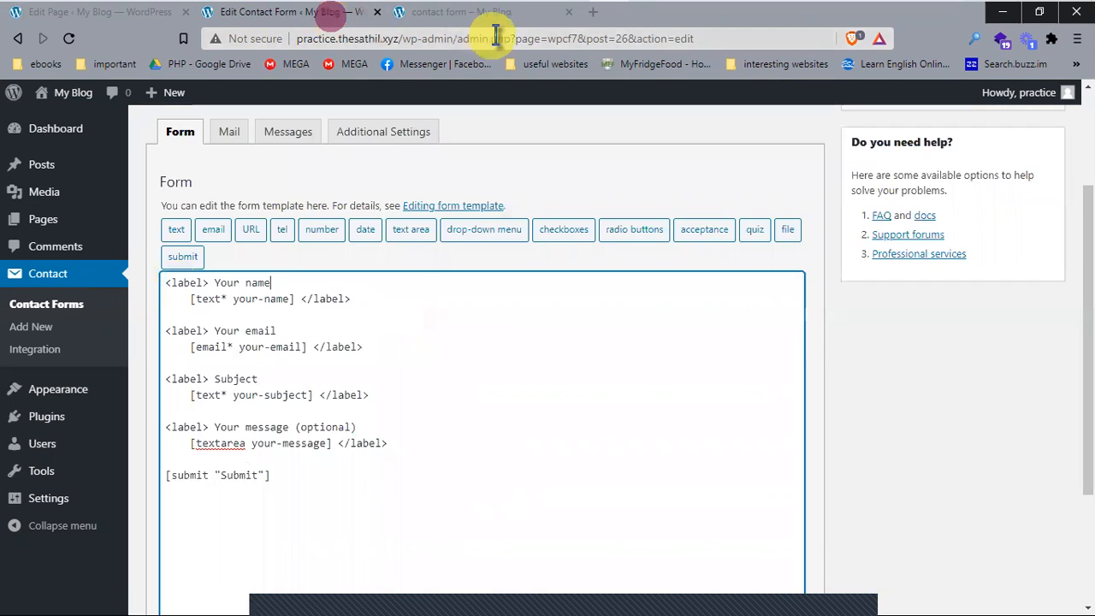
left_click(568, 12)
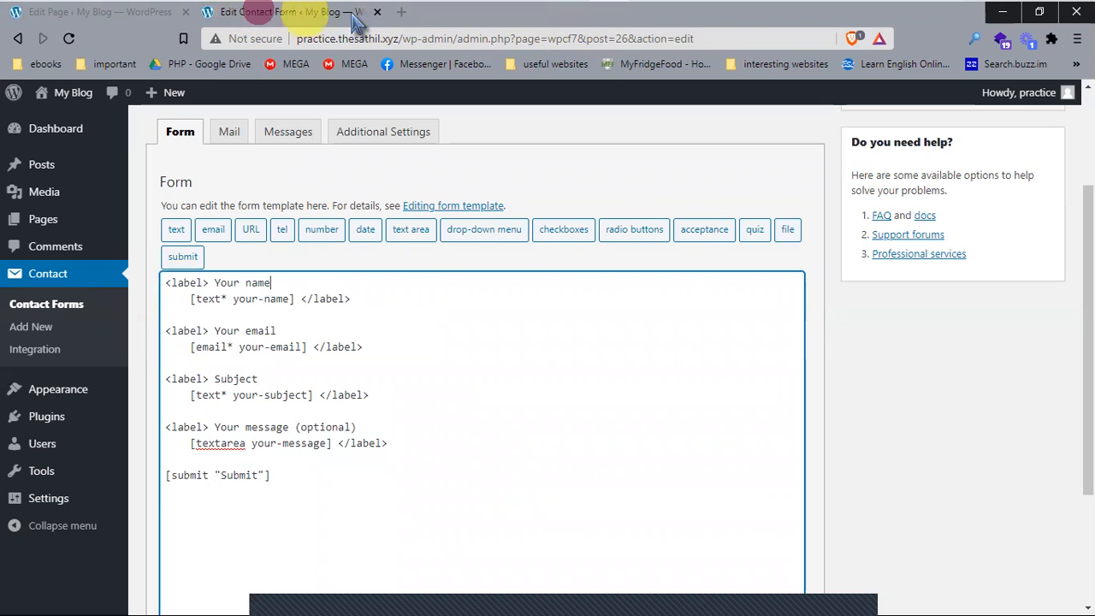
left_click(383, 12)
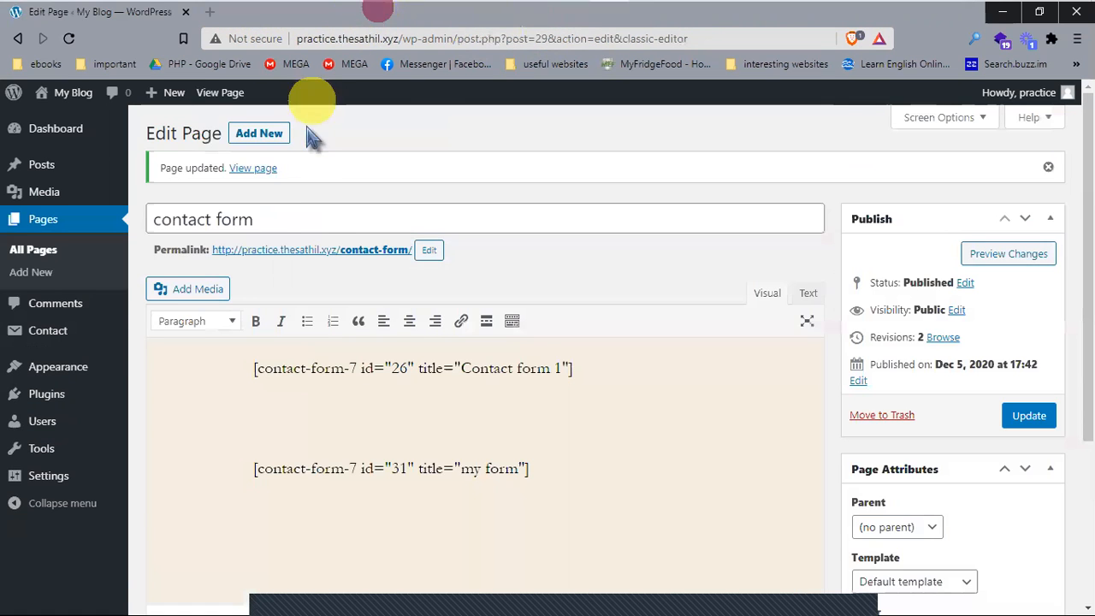
mouse_move(36, 205)
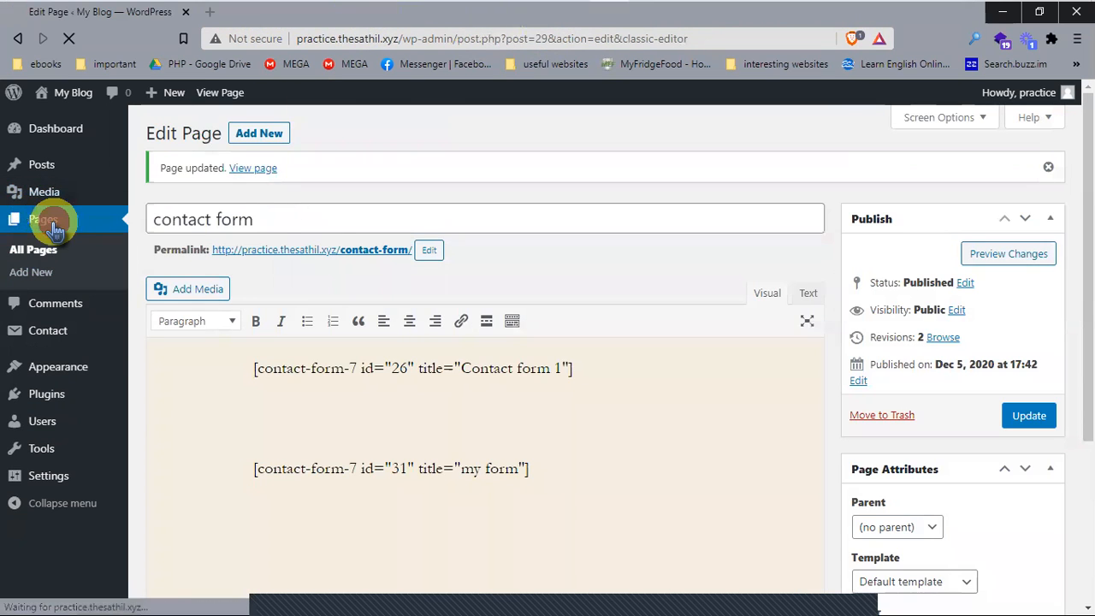